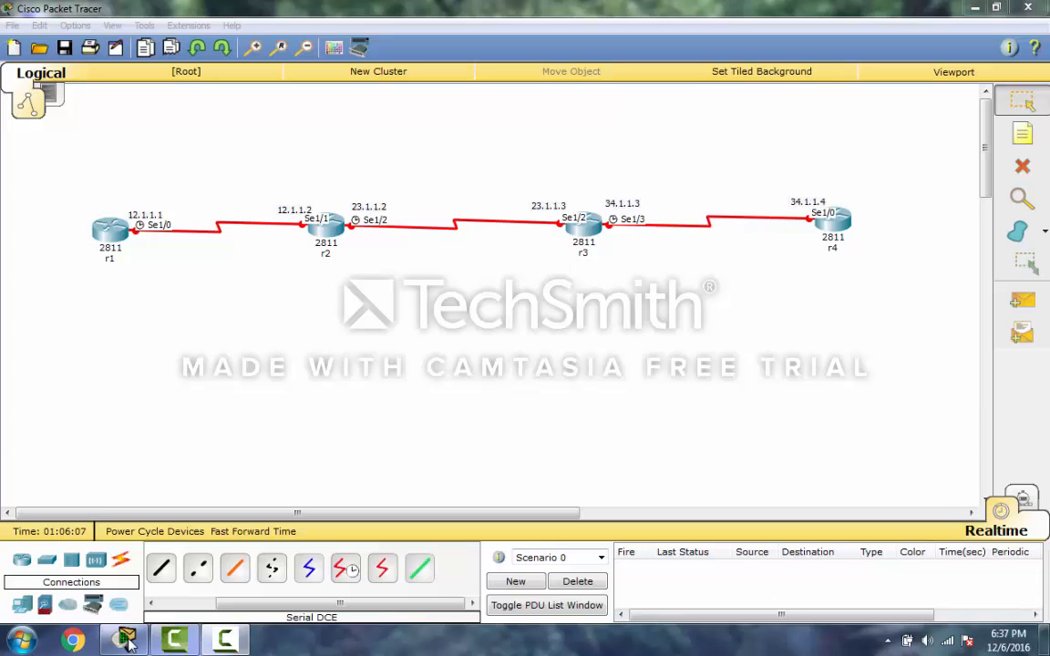
- Open router r1's command line and enter privileged EXEC mode
left_click(130, 643)
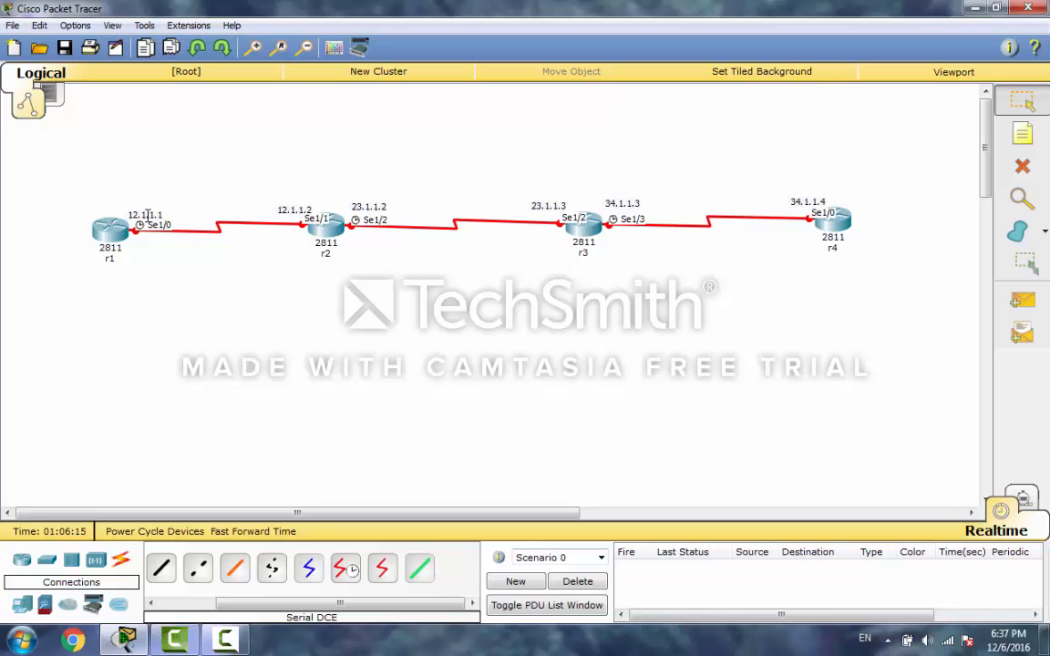
left_click_drag(146, 215, 141, 212)
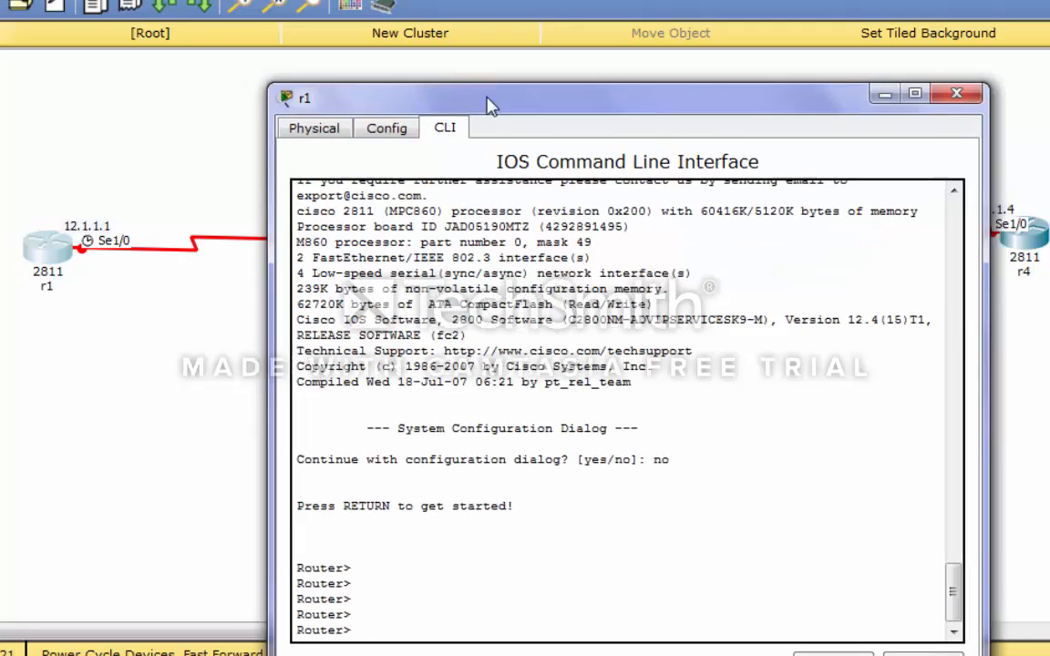
type("e")
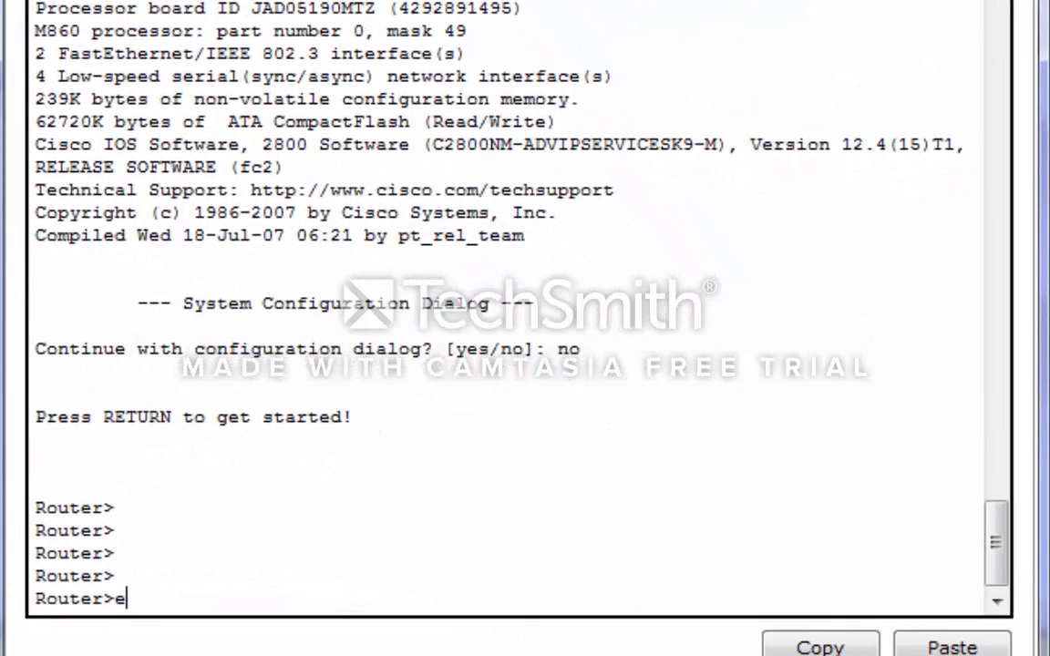
type("n")
key("Return")
key("Return")
key("Return")
key("Return")
- Enter global configuration mode on router r1 with conf terminal
type("c")
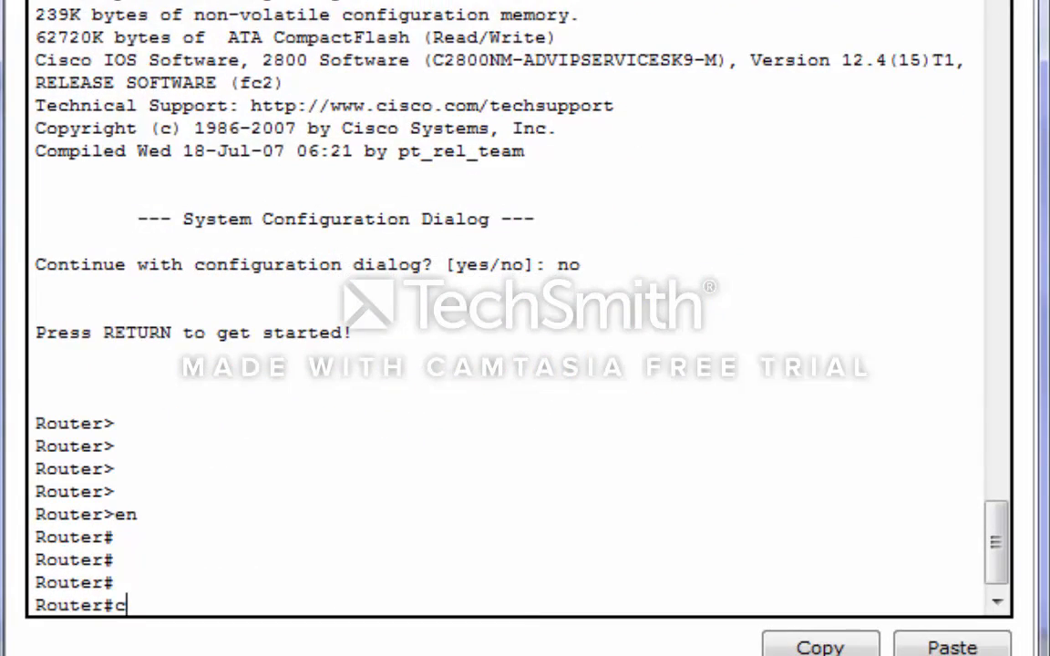
type("onf t")
key("Tab")
key("Return")
key("Return")
key("Return")
type("ip")
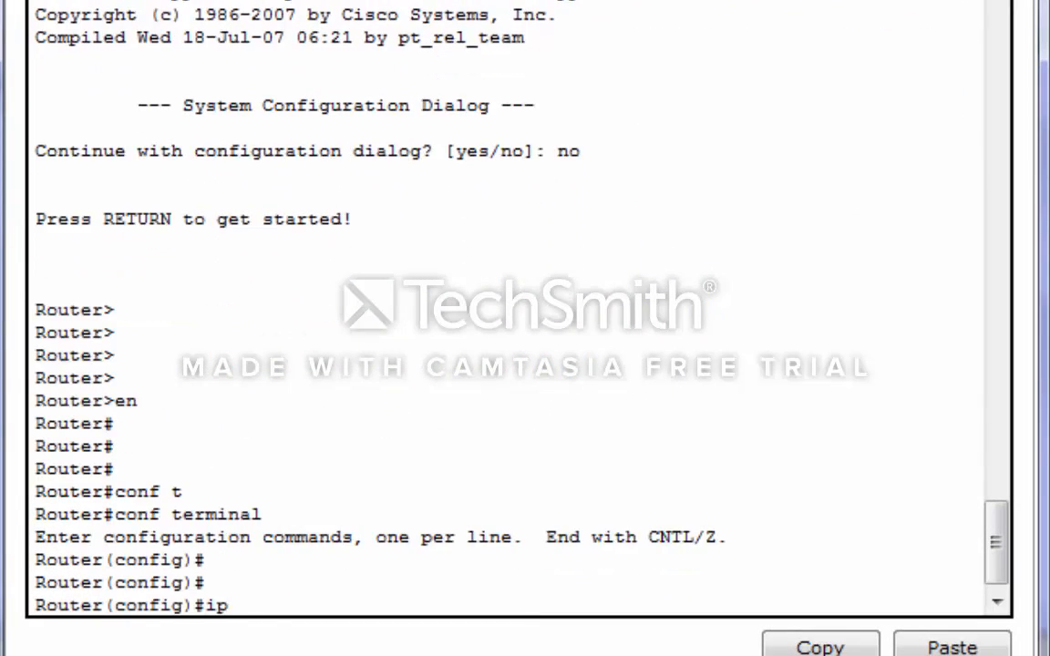
type(" ad")
key("Tab")
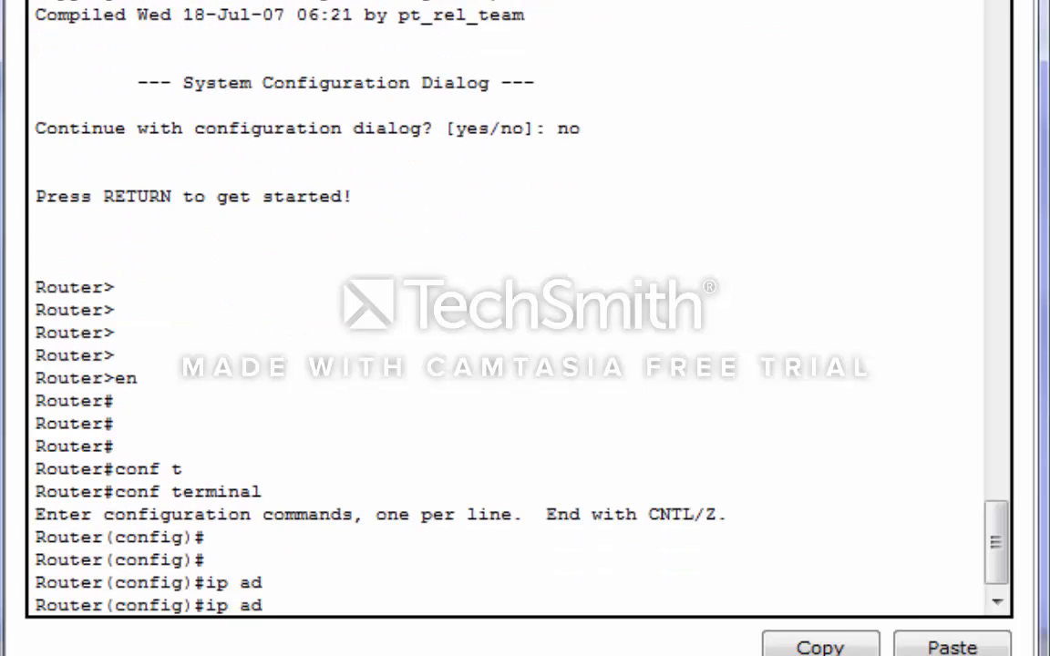
key("BackSpace")
key("BackSpace")
key("BackSpace")
key("BackSpace")
key("BackSpace")
type("ip ad")
key("Tab")
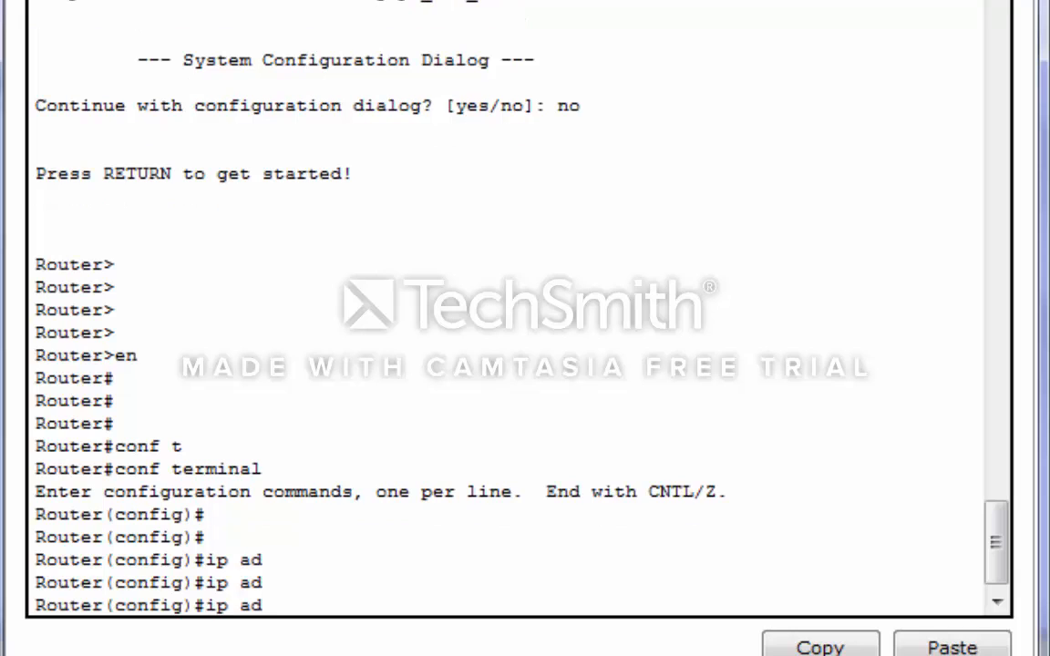
key("BackSpace")
key("BackSpace")
key("BackSpace")
key("BackSpace")
key("BackSpace")
- Enter interface configuration mode for serial 1/0 on router r1
type("int")
key("Tab")
type("s")
key("Tab")
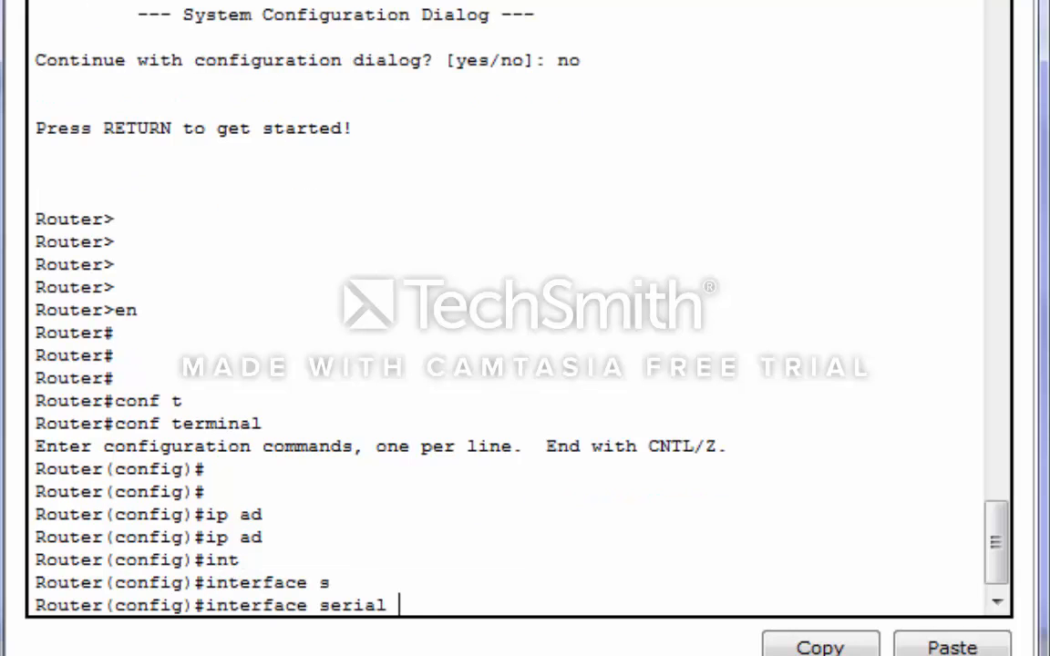
type("1/0")
key("Return")
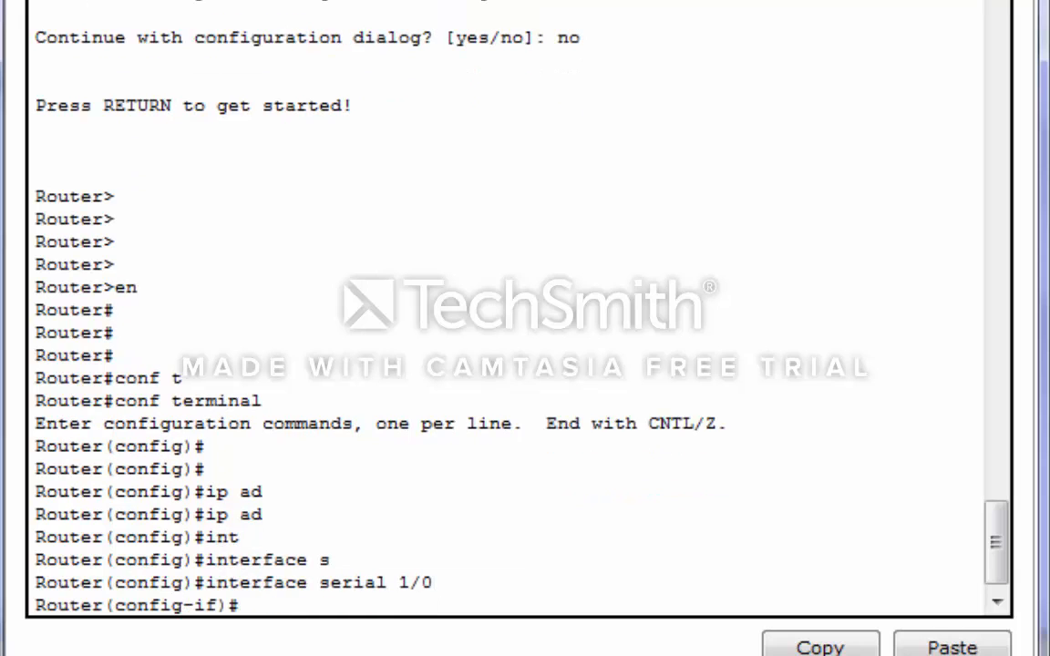
- Assign IP address 12.1.1.1 with subnet mask 255.0.0.0 to r1's serial 1/0 interface
type("ip ad")
key("Tab")
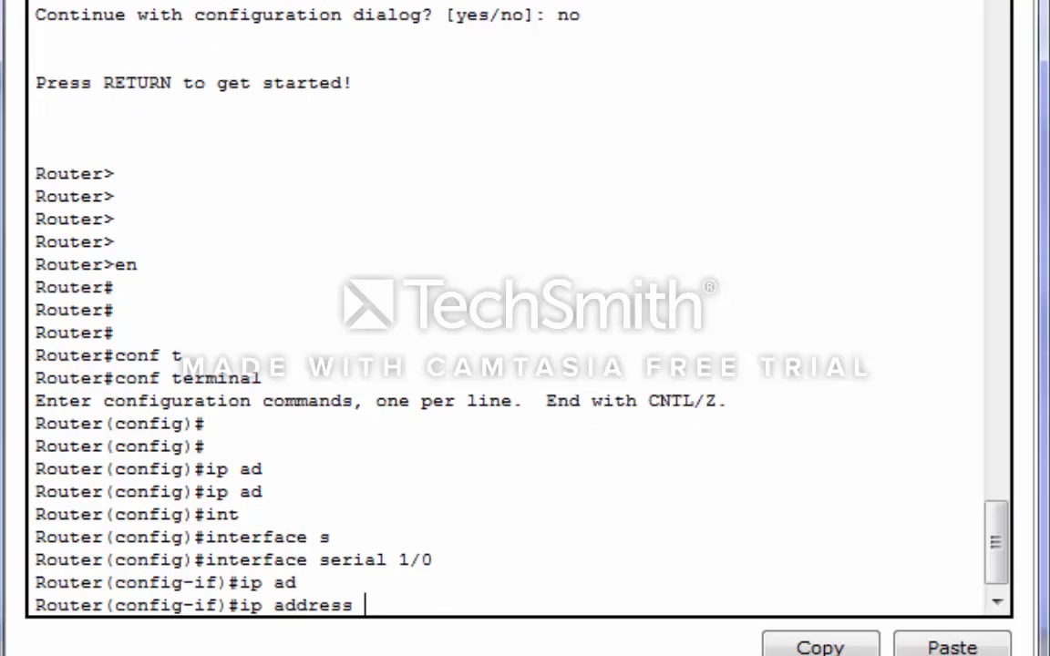
type("12.1.1.1 255.0")
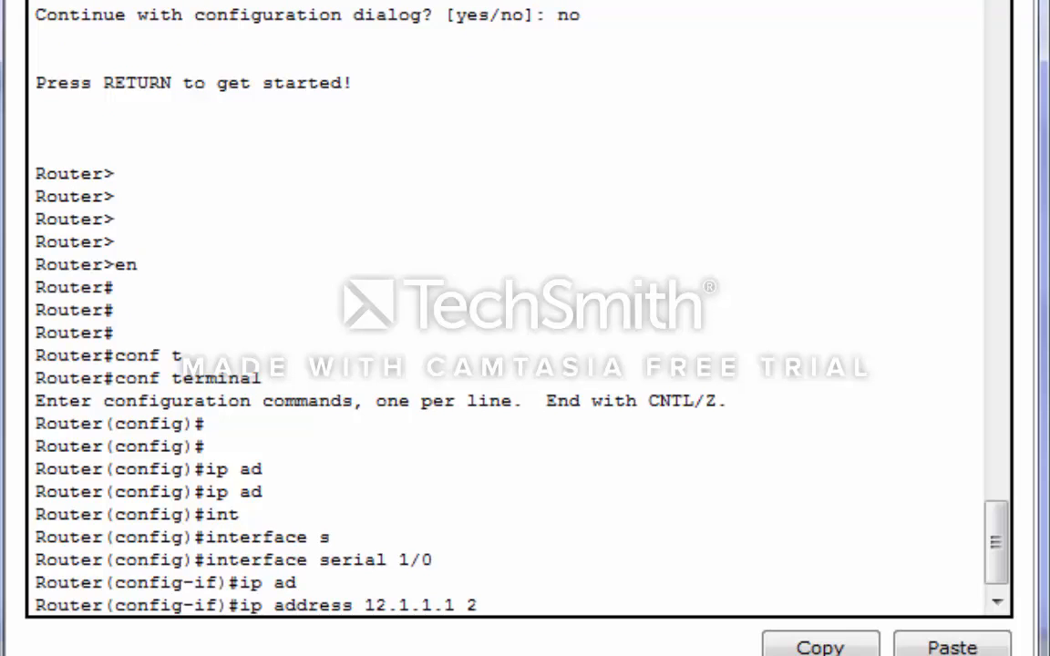
type(".0.0")
key("Return")
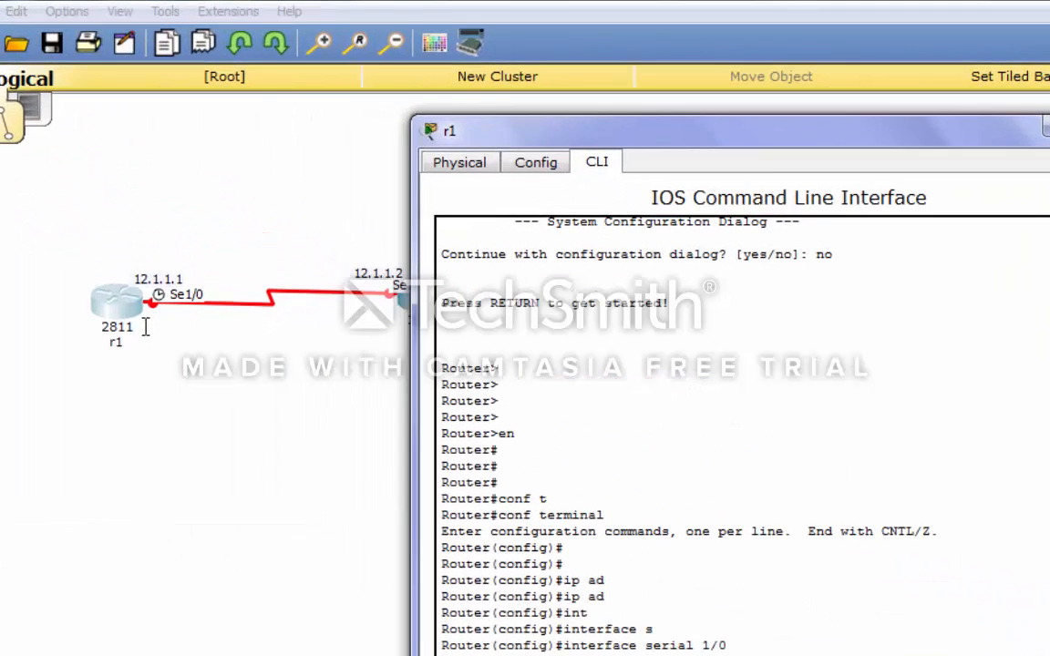
- Return to r1's command line and set the clock rate of serial 1/0 to 64000
left_click(205, 347)
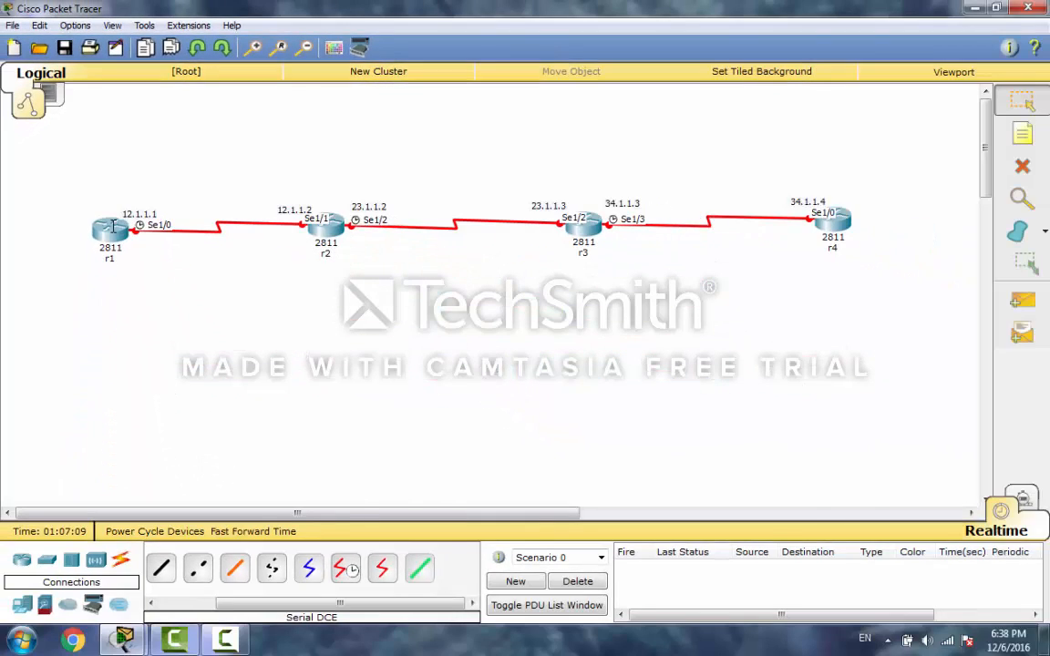
left_click(110, 336)
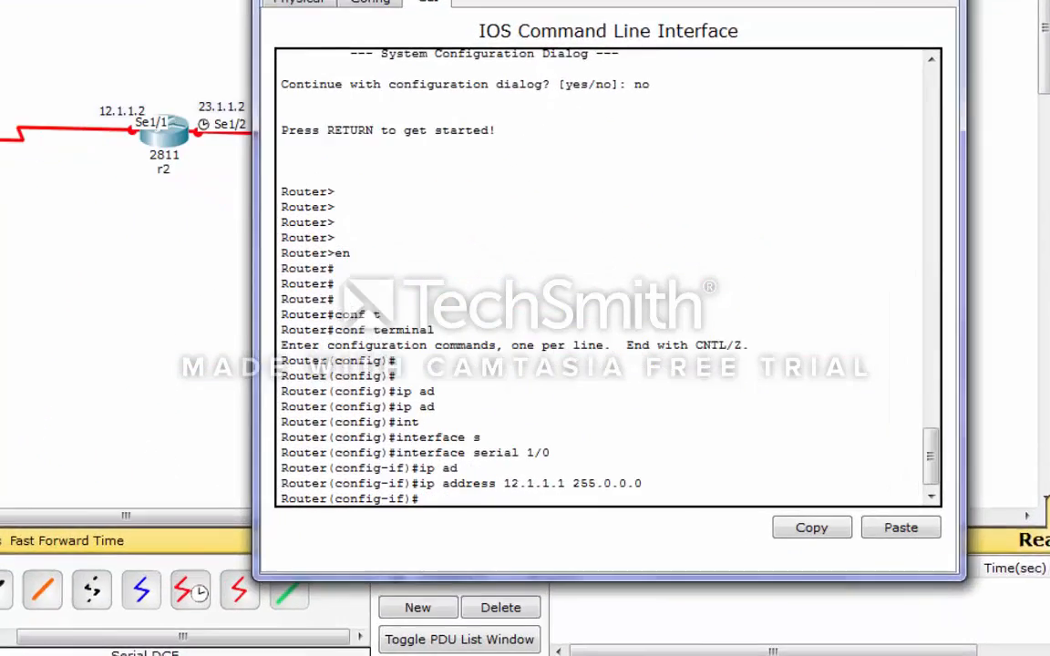
type("clo")
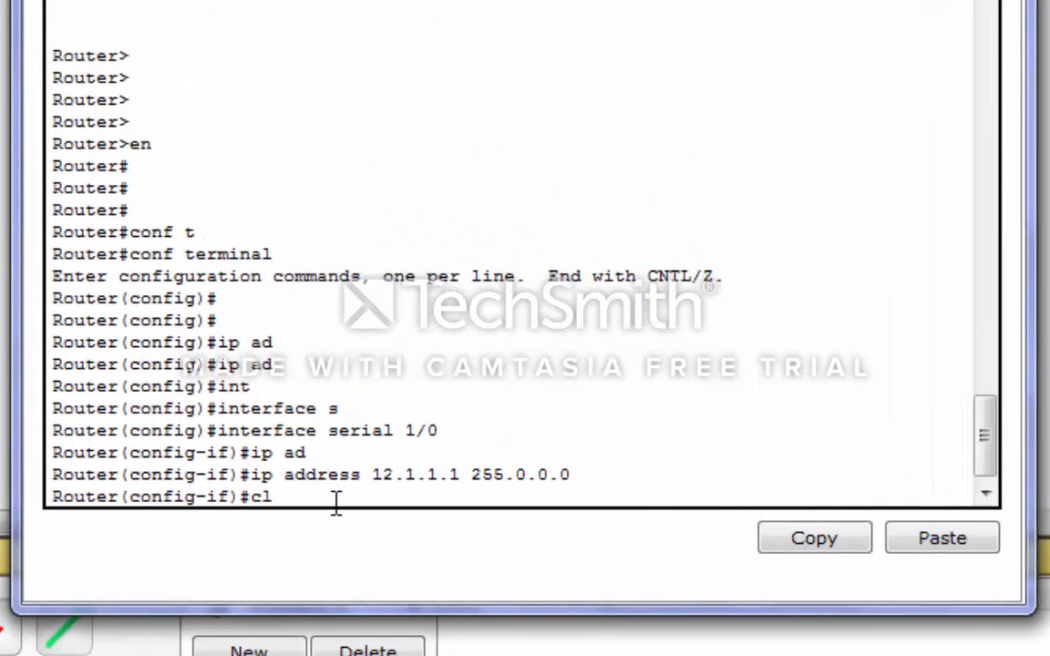
key("Tab")
type("r")
key("Tab")
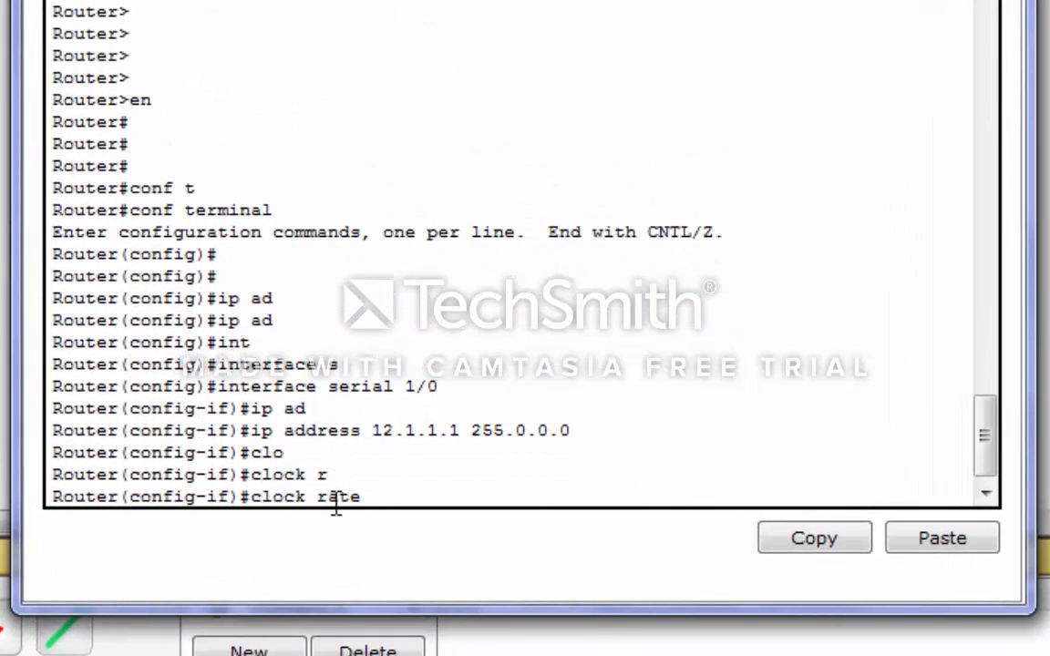
type("64000")
key("Return")
key("Return")
key("Return")
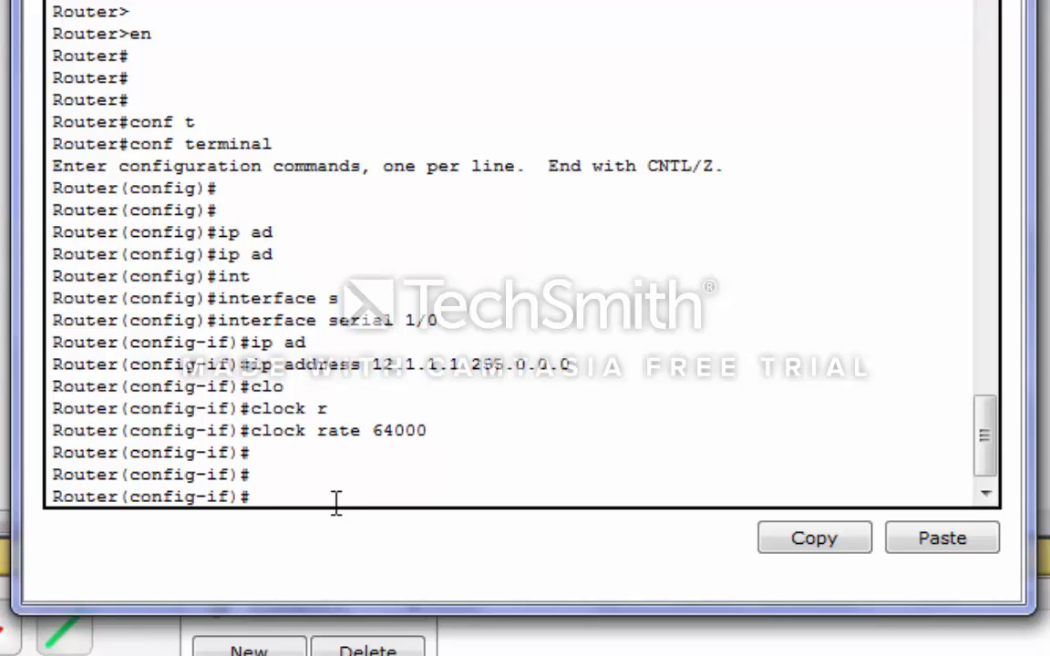
- Set the encapsulation of r1's serial 1/0 interface to PPP
type("enc")
key("Tab")
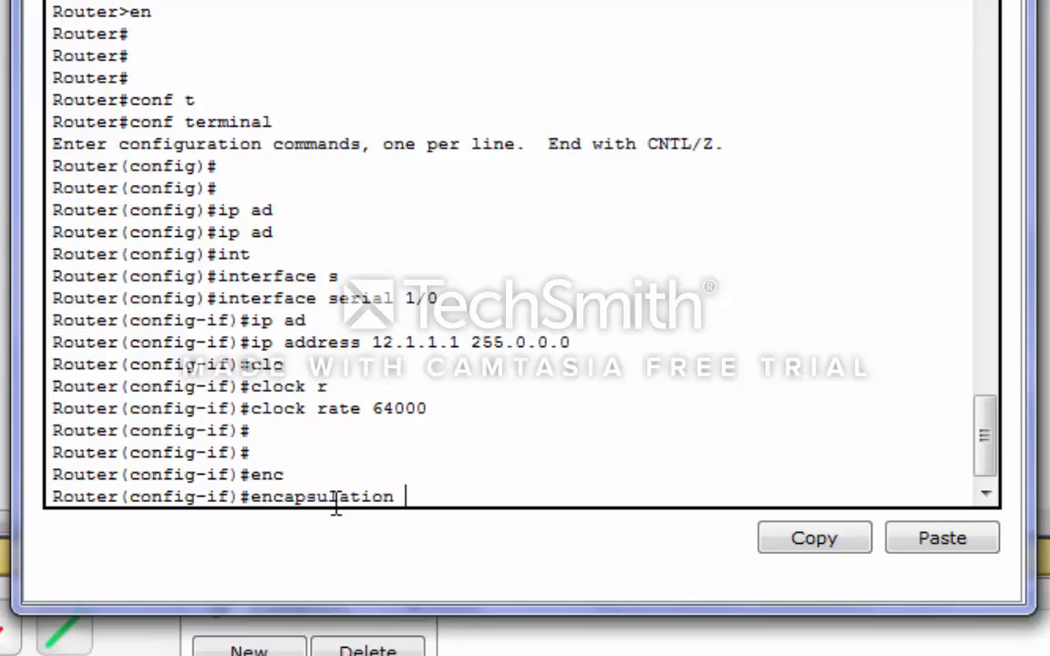
type("ppp")
key("Return")
key("Return")
key("Return")
- Enable r1's serial 1/0 interface with the no shutdown command
type("no shut")
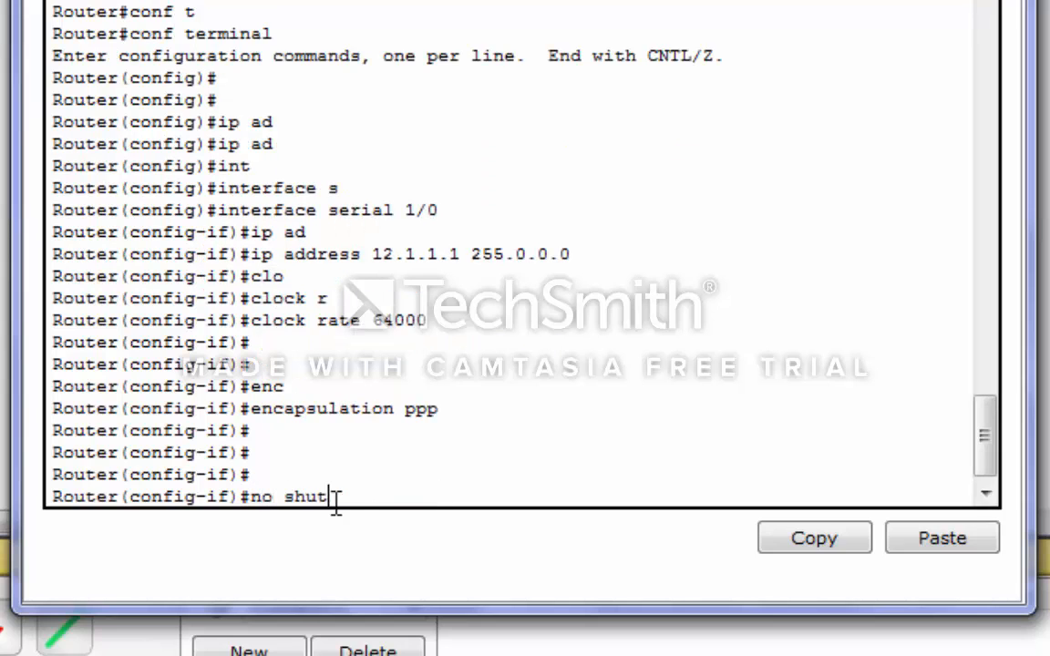
key("Tab")
key("Return")
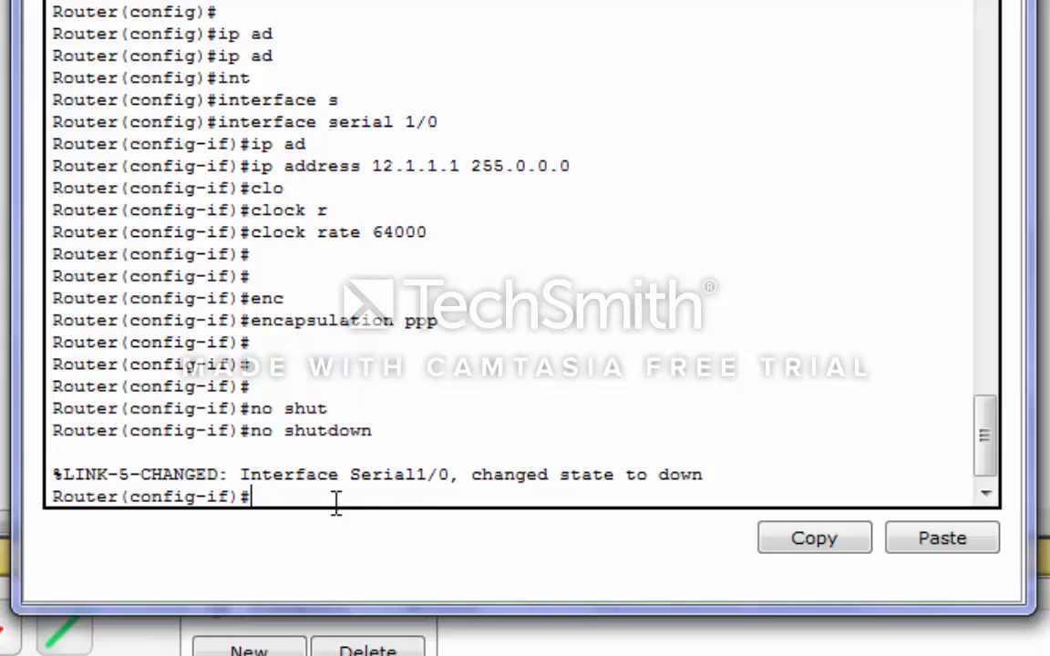
key("Return")
key("Return")
- Leave configuration mode on router r1 with end and write its configuration to memory
type("end")
key("Return")
key("Return")
key("Return")
type("w")
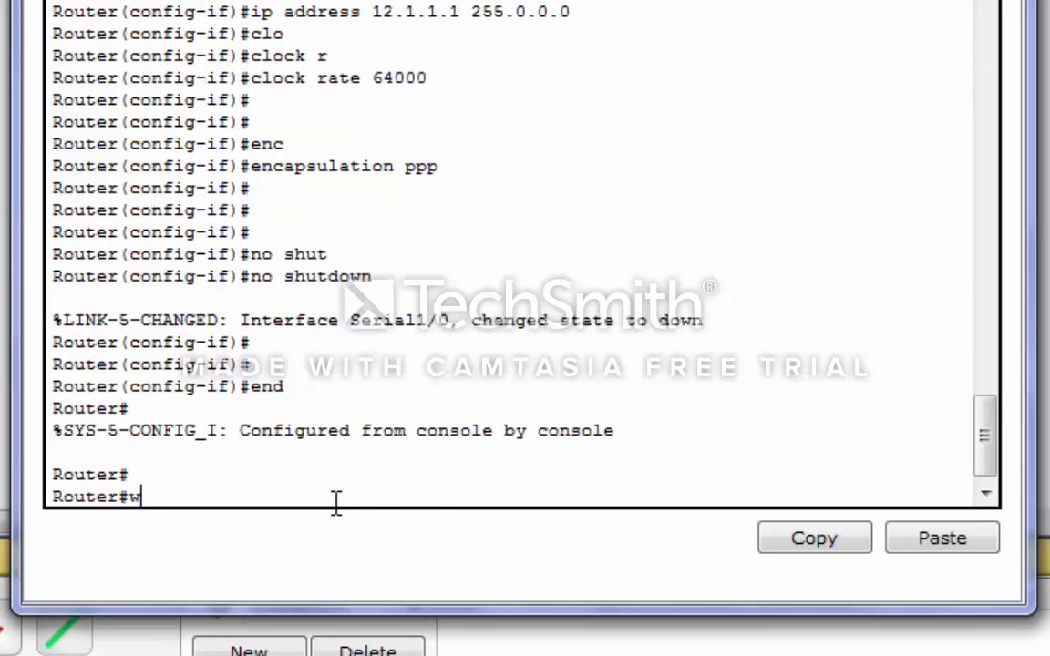
key("Return")
key("Return")
key("Return")
key("Return")
key("Return")
key("Return")
key("Return")
key("Return")
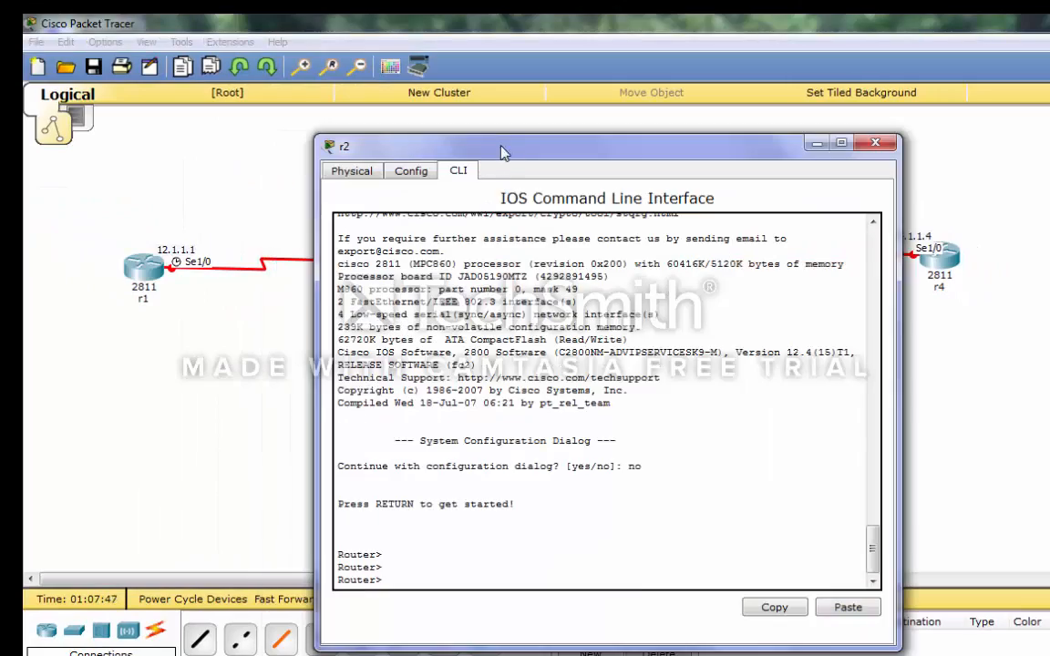
- In router r2's command line, enter privileged EXEC mode and global configuration mode
left_click_drag(450, 130, 619, 119)
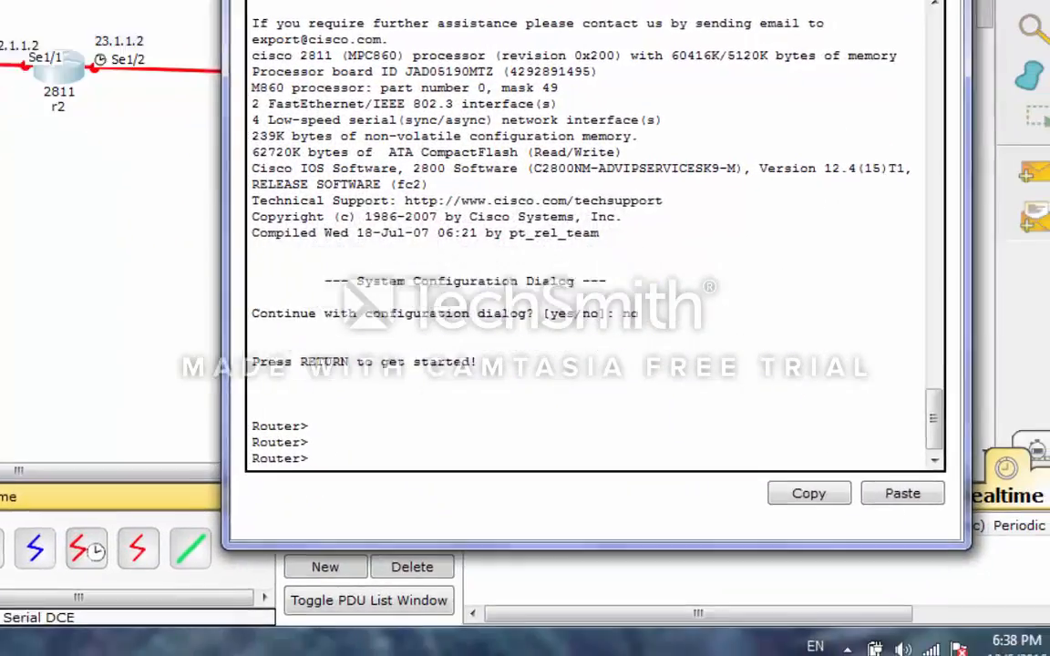
type("en")
key("Return")
key("Return")
type("conf t")
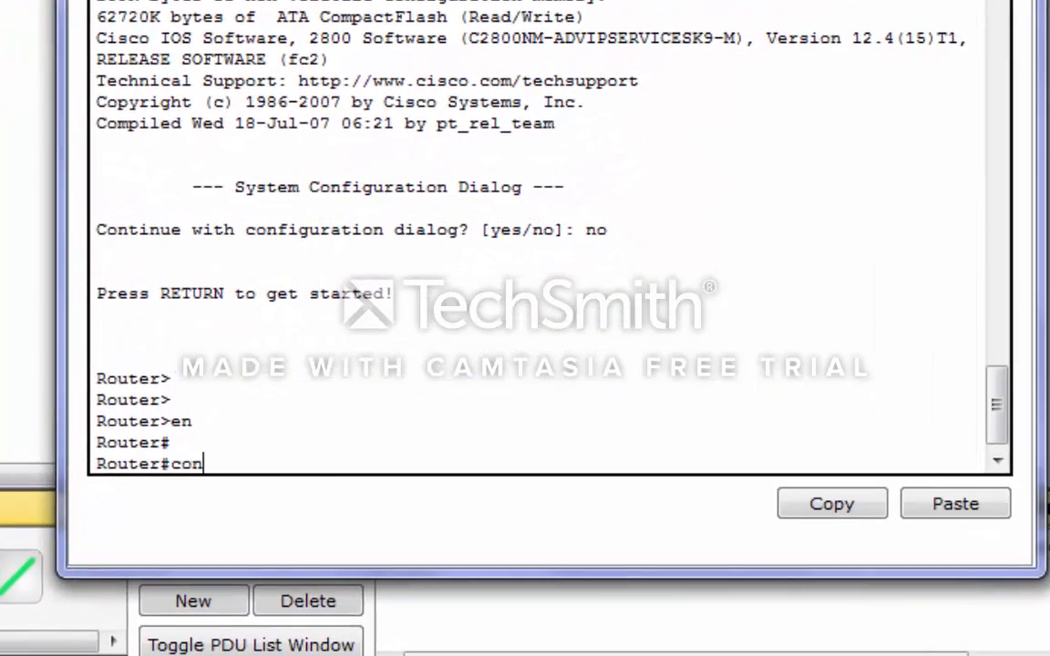
key("Return")
key("Return")
key("Return")
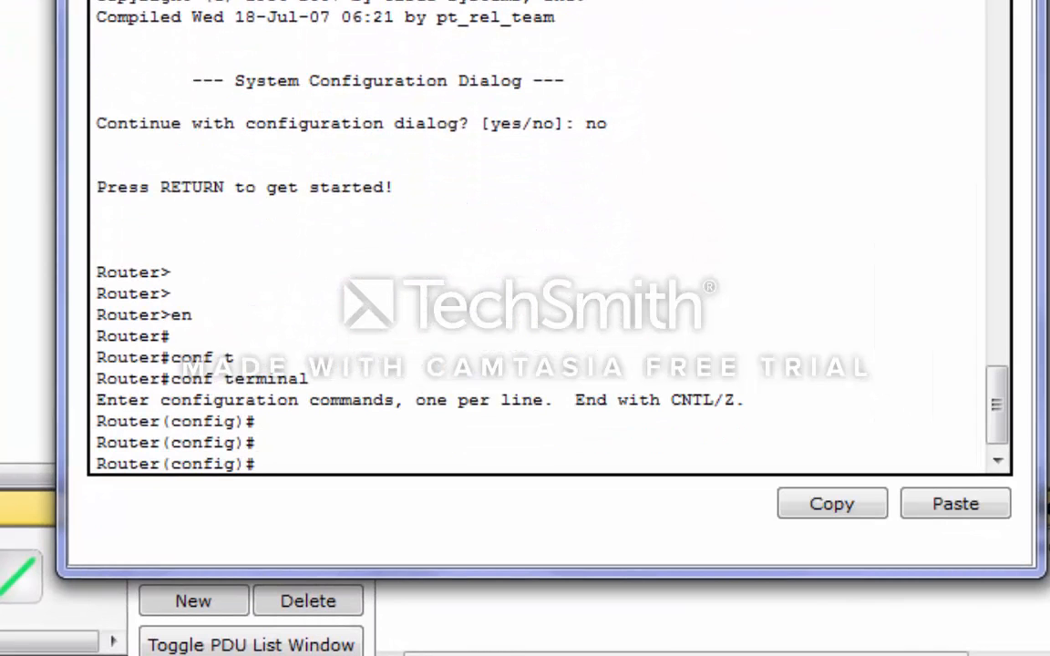
- Enter interface configuration mode for serial 1/1 on router r2
type("int")
key("Tab")
type("s")
key("Tab")
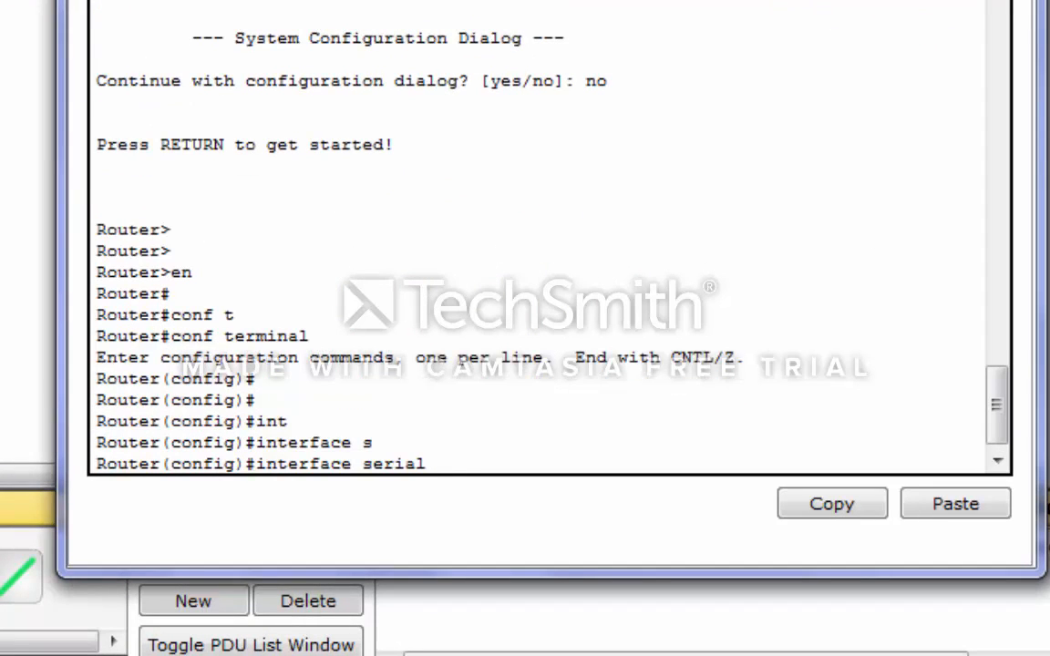
type("1/1")
key("Return")
key("Return")
key("Return")
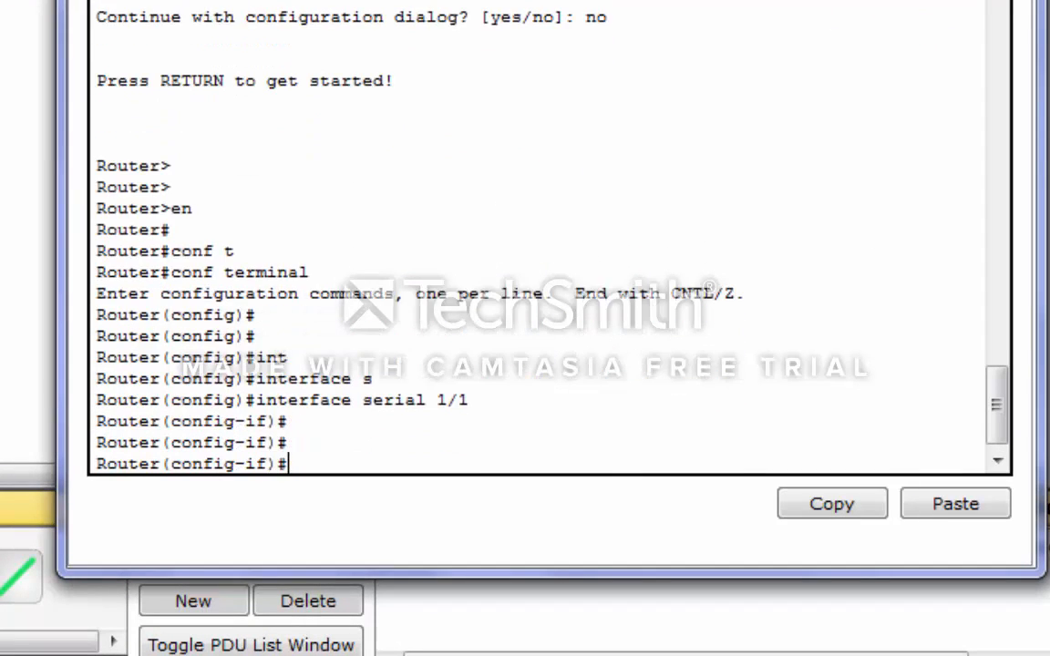
- Assign IP address 12.1.1.2 with subnet mask 255.0.0.0 to r2's serial 1/1 interface
type("ip ad")
key("Tab")
type("12")
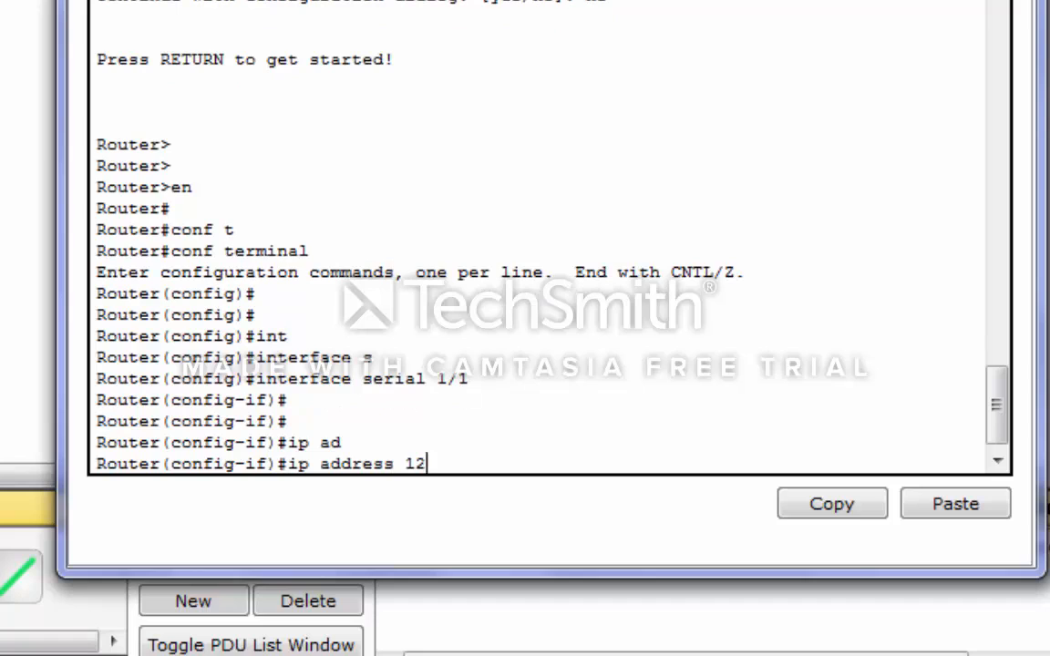
type(".1.1.2 255.0.0.0")
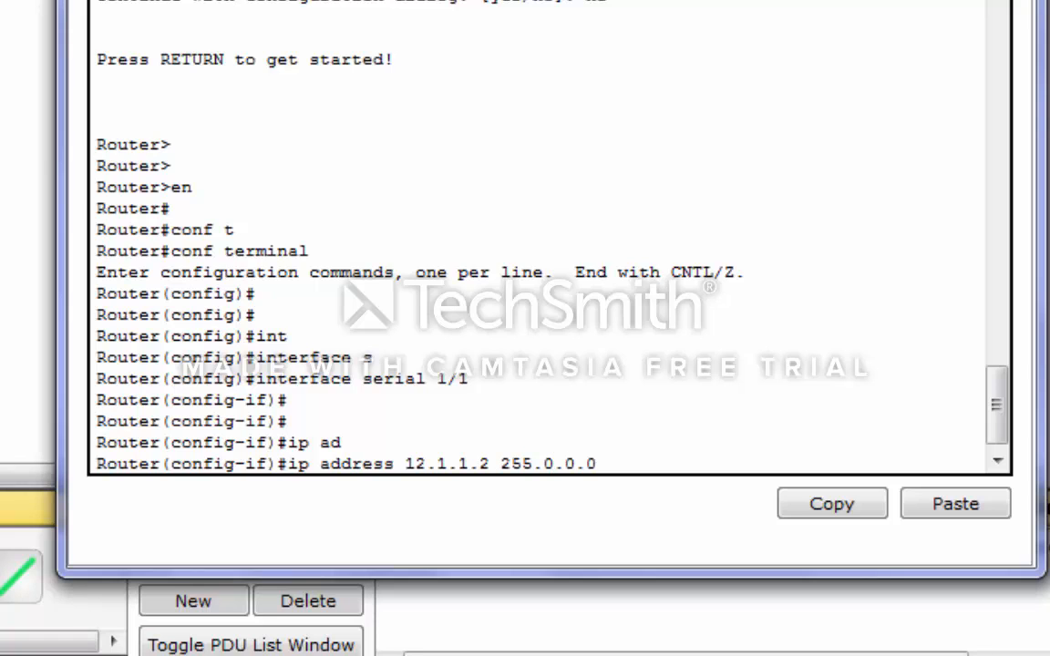
key("Return")
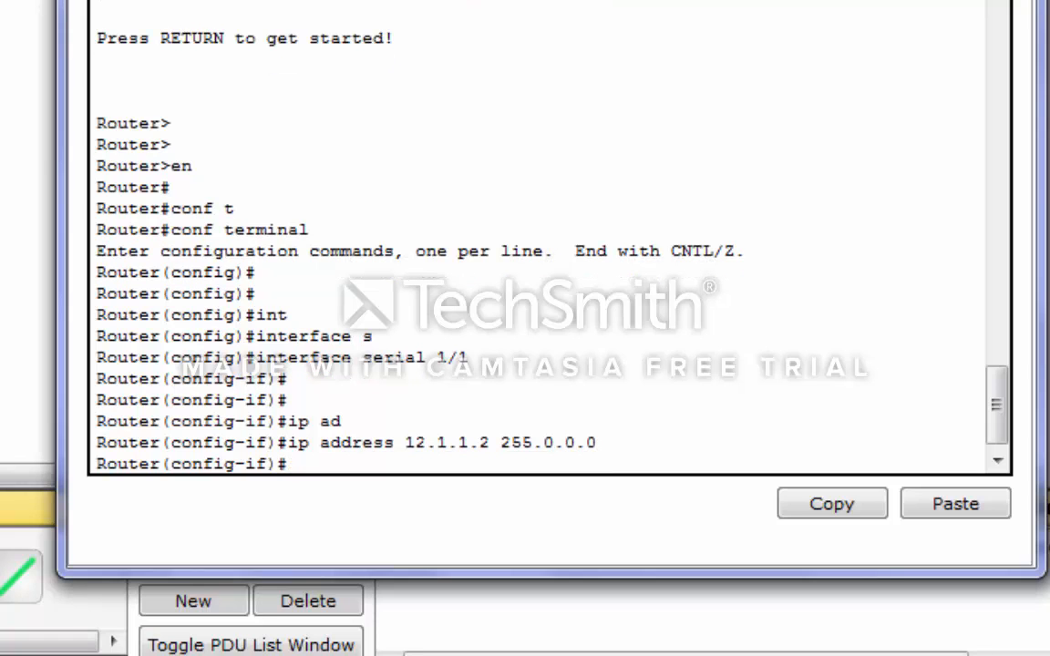
- Set PPP encapsulation on r2's serial 1/1 interface and enable it with no shutdown
type("en")
key("Tab")
type("ppp")
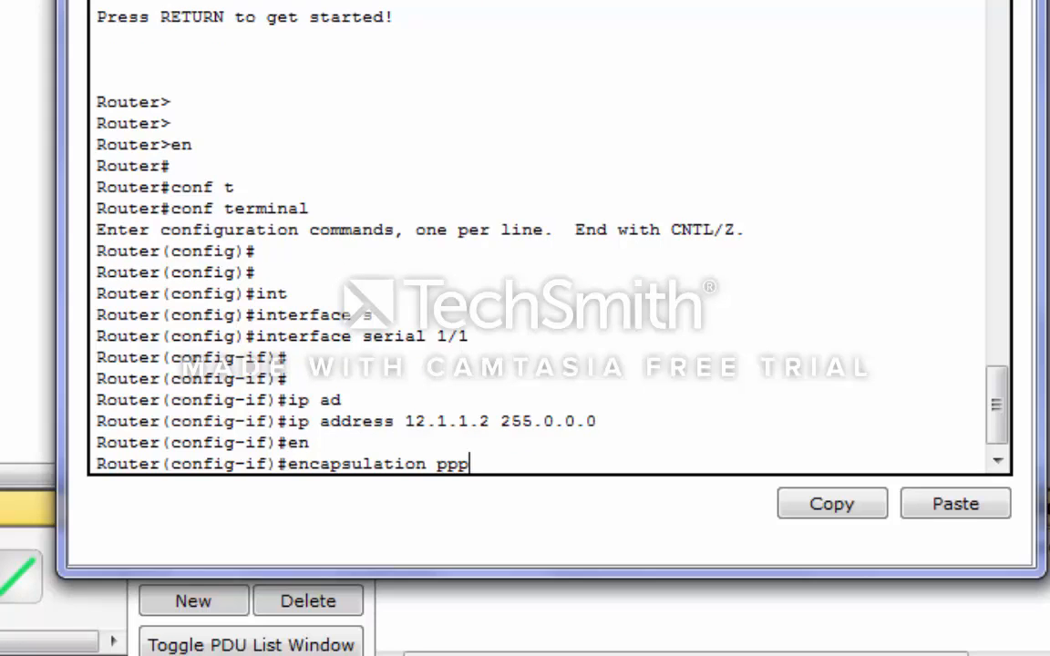
key("Return")
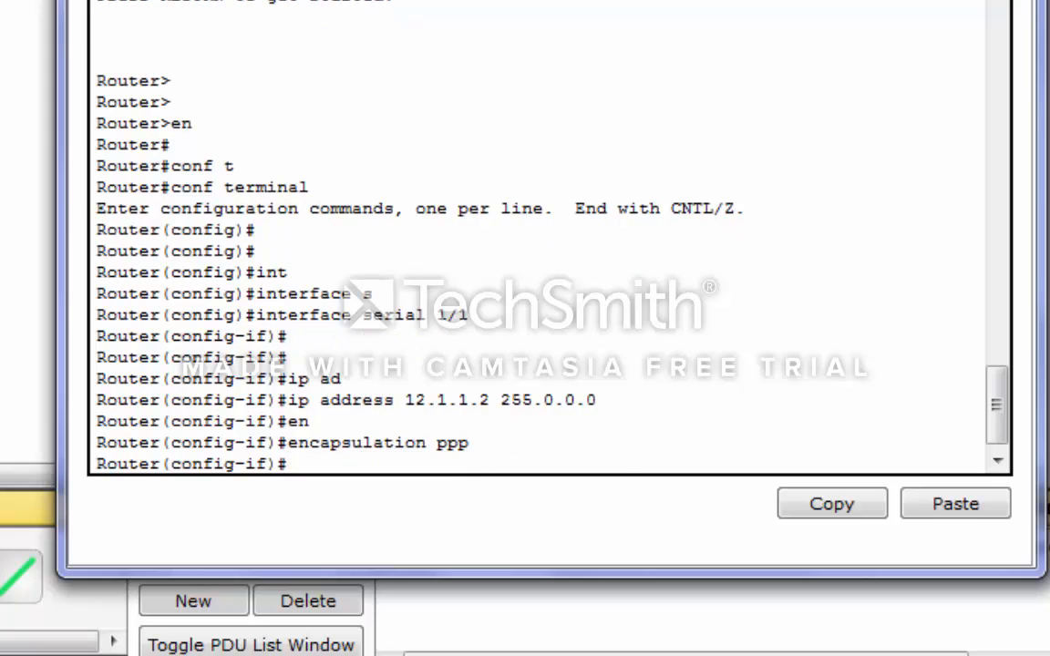
type("no shut")
key("Tab")
key("Return")
key("Return")
- Leave configuration mode on router r2 with the end command and return to the privileged prompt
type("en")
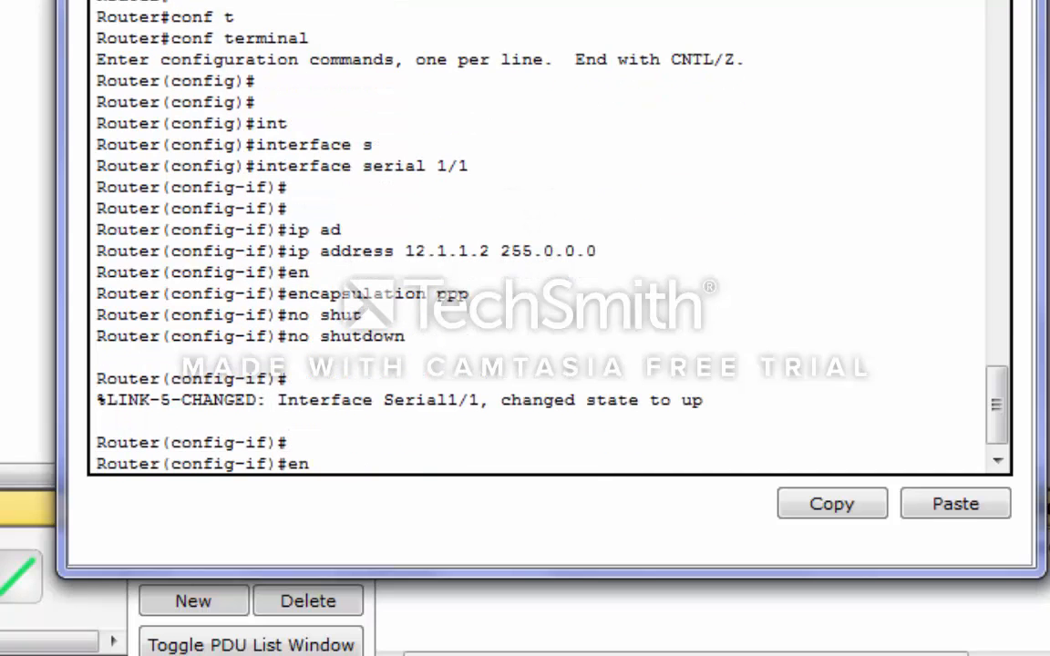
key("Return")
key("Return")
key("Return")
key("Return")
type("er(config)#e")
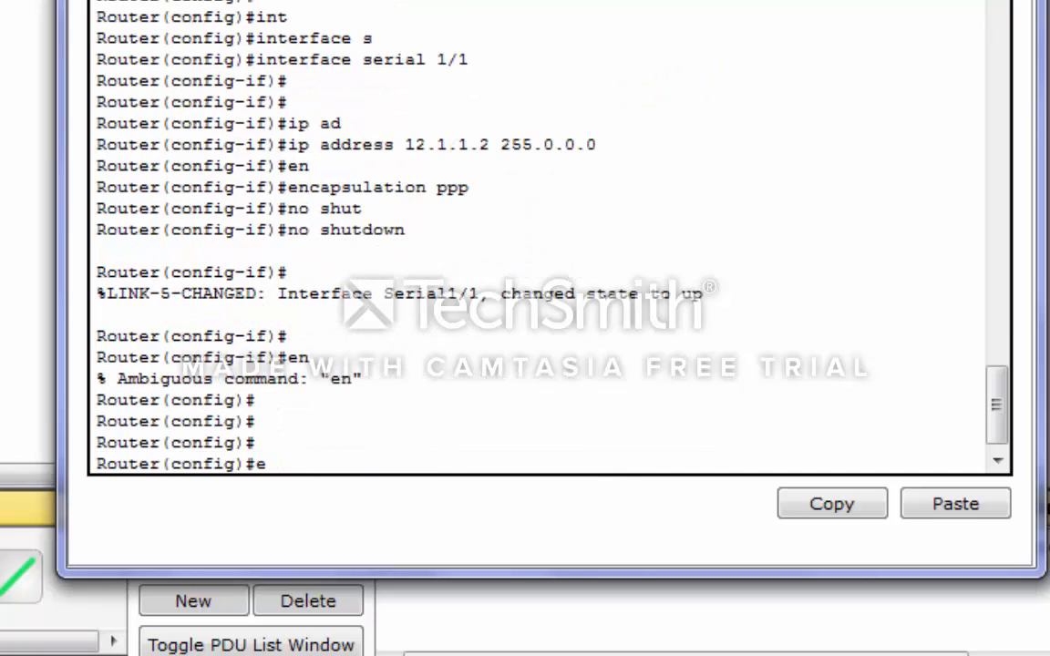
type("nd")
key("Return")
key("Return")
key("Return")
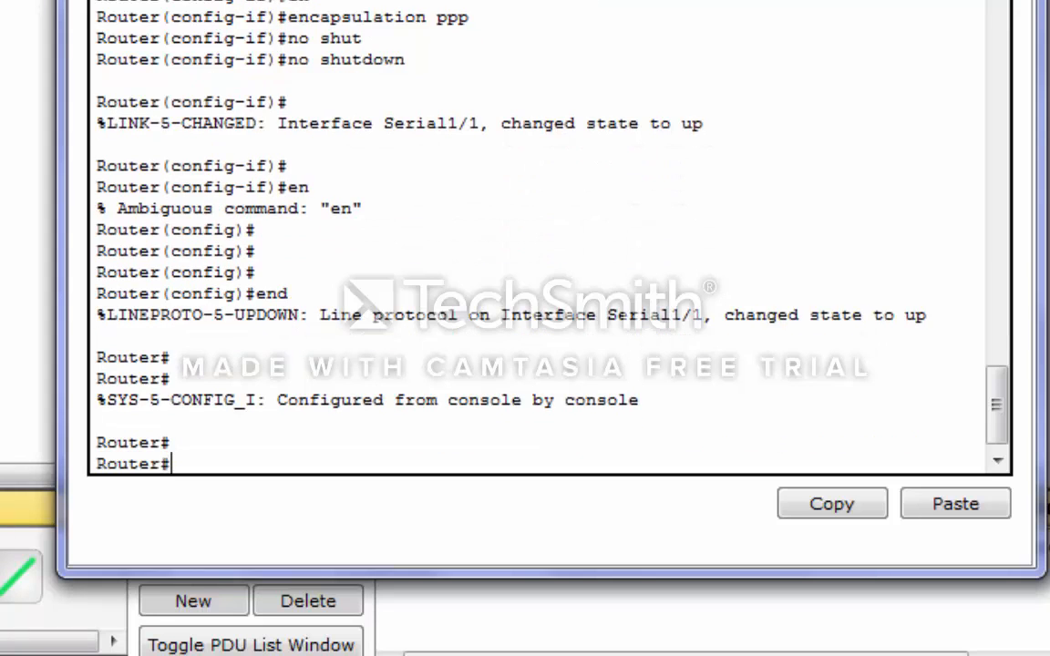
- Save router r2's running configuration with the write command
type("w")
key("Tab")
key("Return")
key("Return")
key("Return")
key("Return")
key("Return")
key("Return")
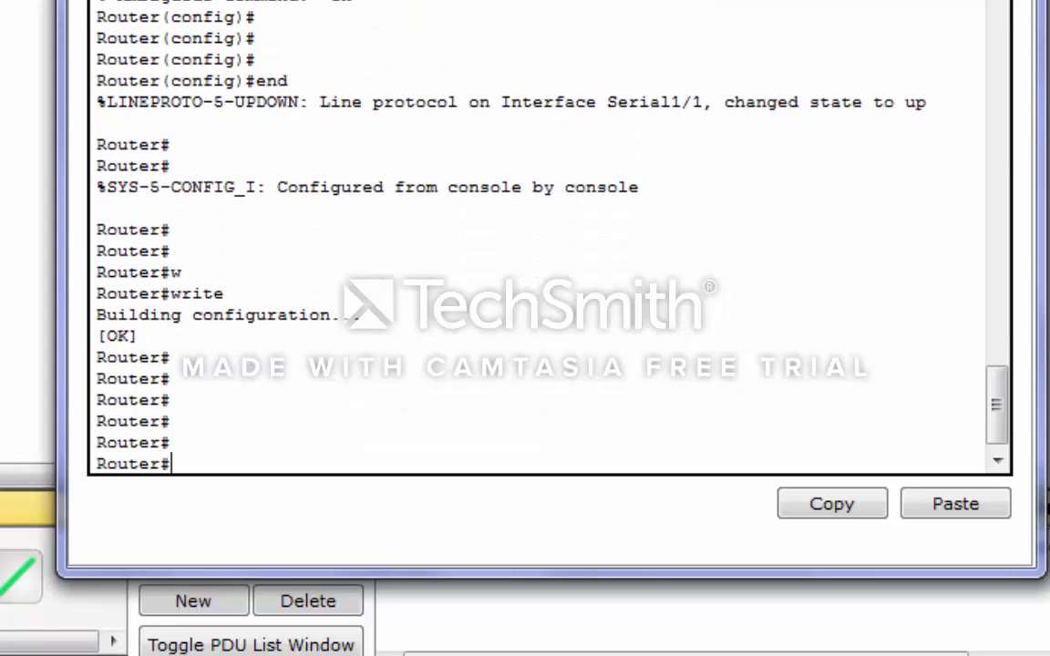
- Enter global configuration mode on router r2 with the conf terminal command
type("conf t")
key("Tab")
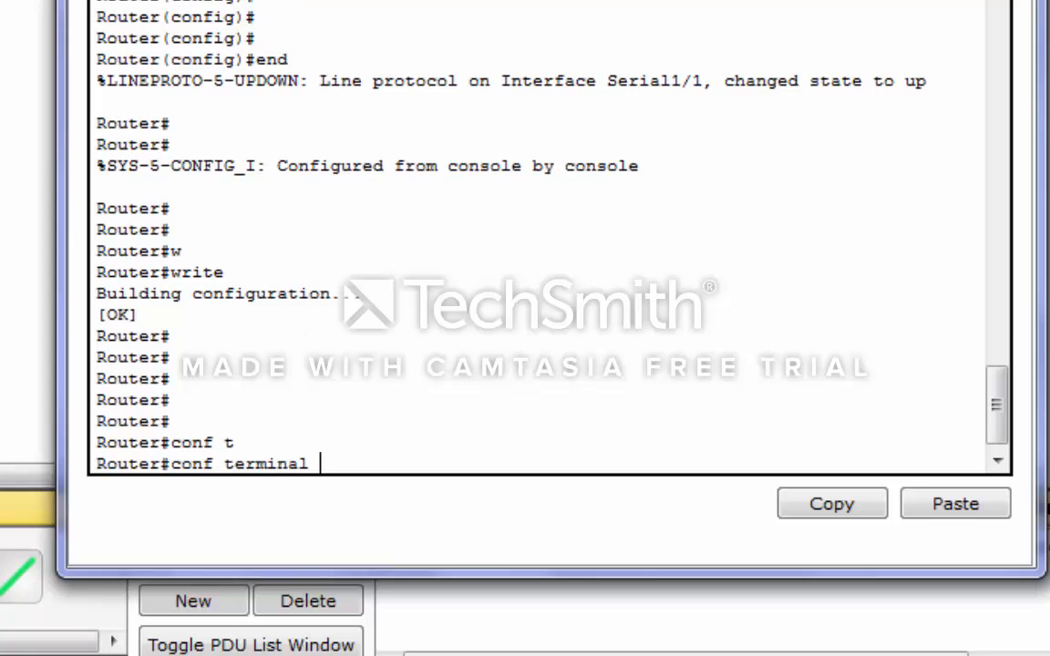
key("Return")
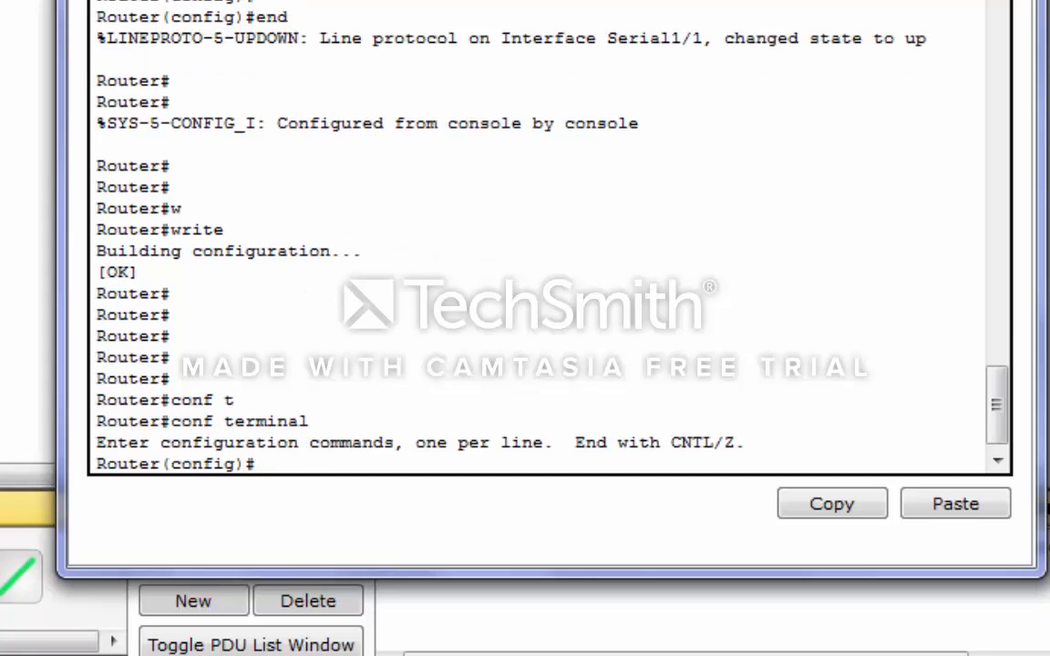
type("1/2")
key("Return")
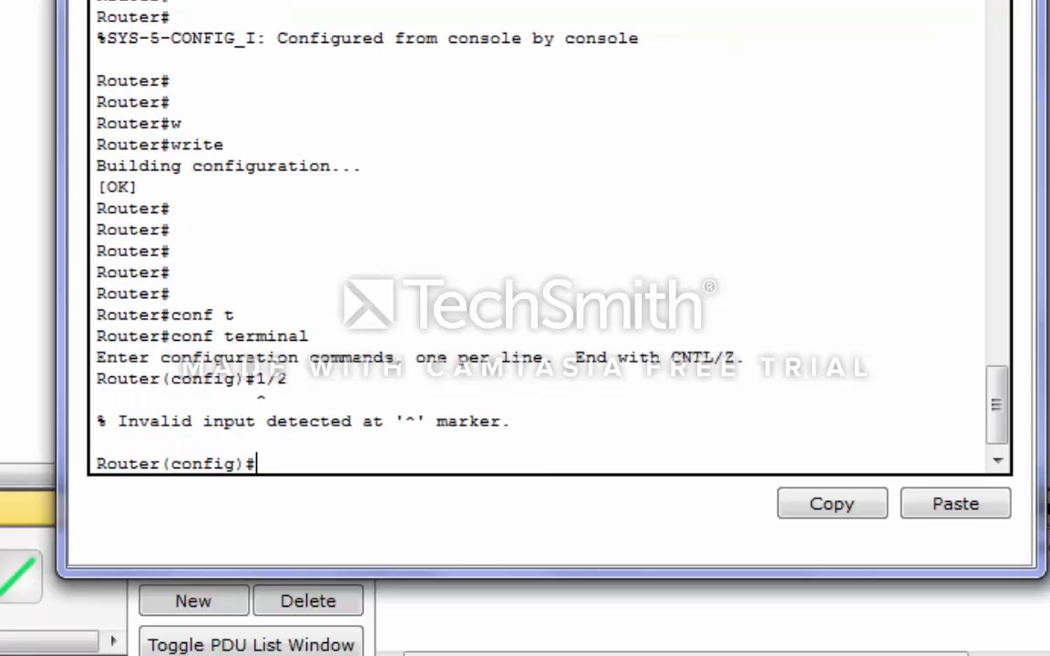
- Enter interface configuration mode for serial 1/2 on router r2
key("Up")
key("BackSpace")
key("BackSpace")
key("BackSpace")
type("int")
key("Tab")
type("s")
key("Tab")
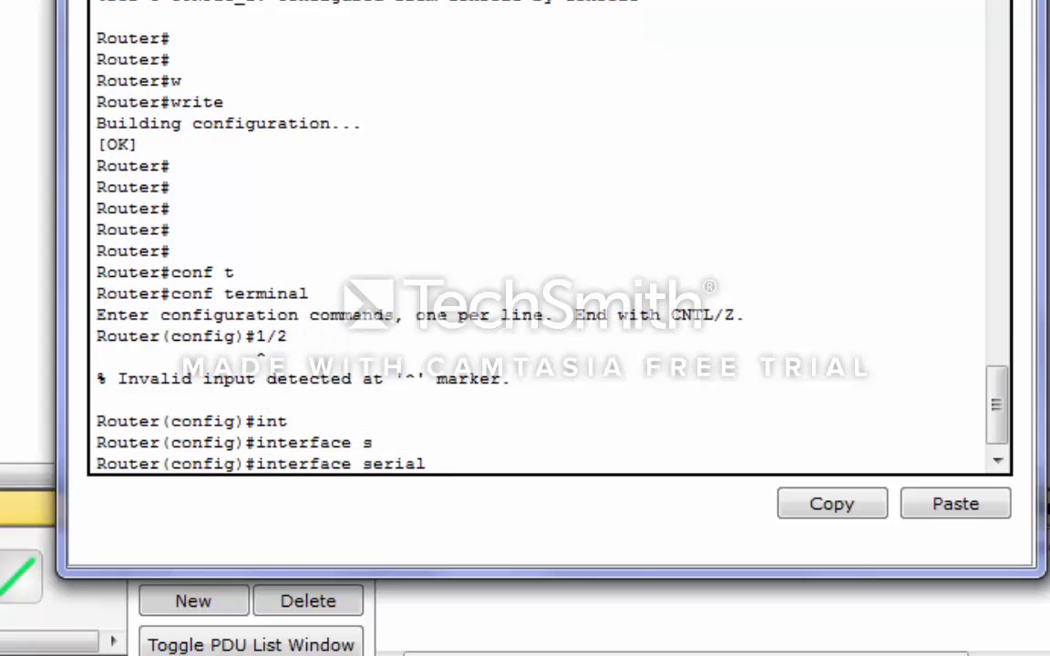
type("1/2")
key("Return")
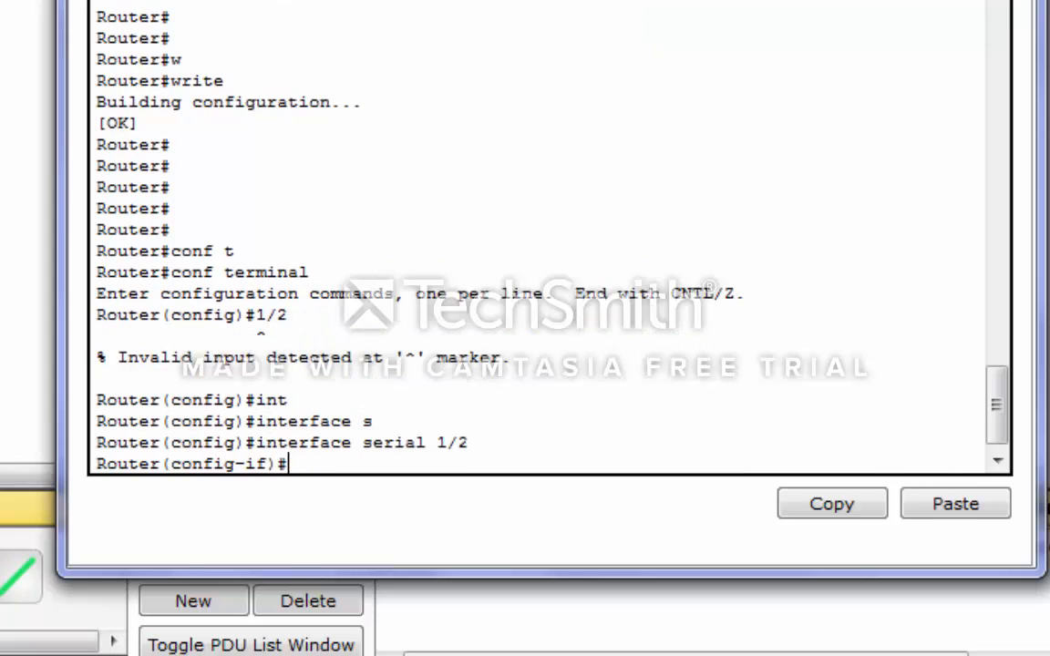
- Assign IP address 23.1.1.2 with subnet mask 255.0.0.0 to r2's serial 1/2 interface
key("Return")
type("ip ")
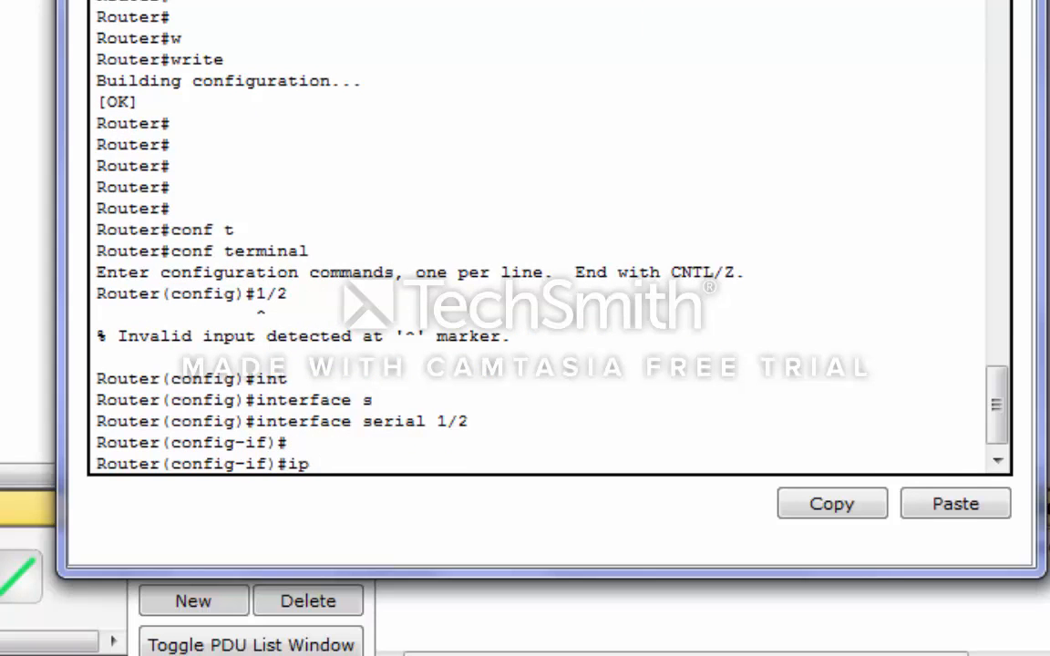
type("add")
key("Tab")
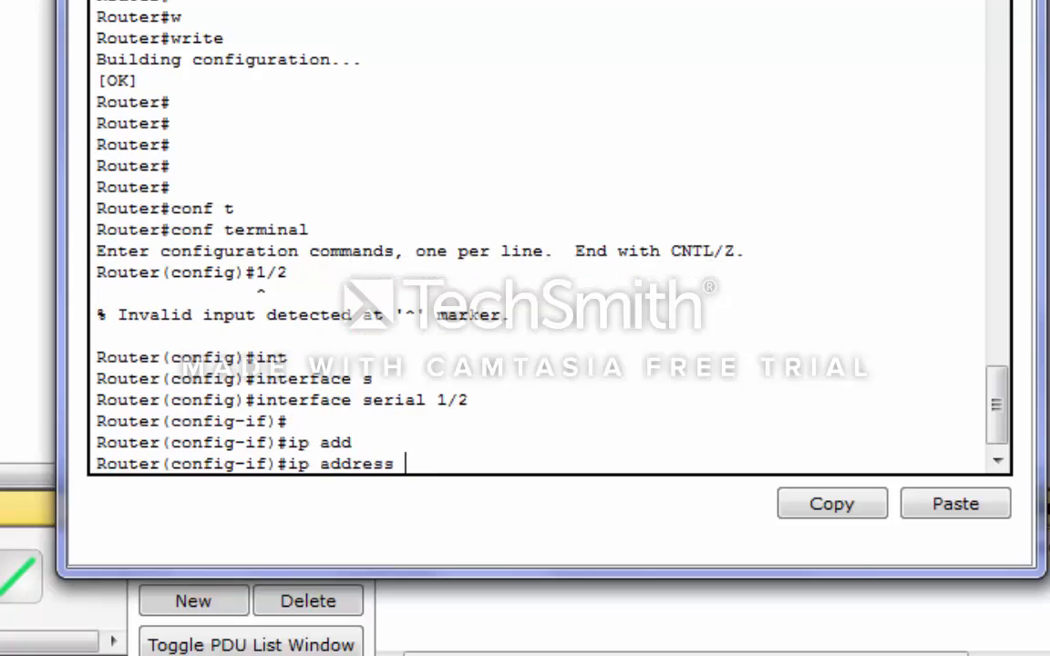
type("23.1.1.2 2")
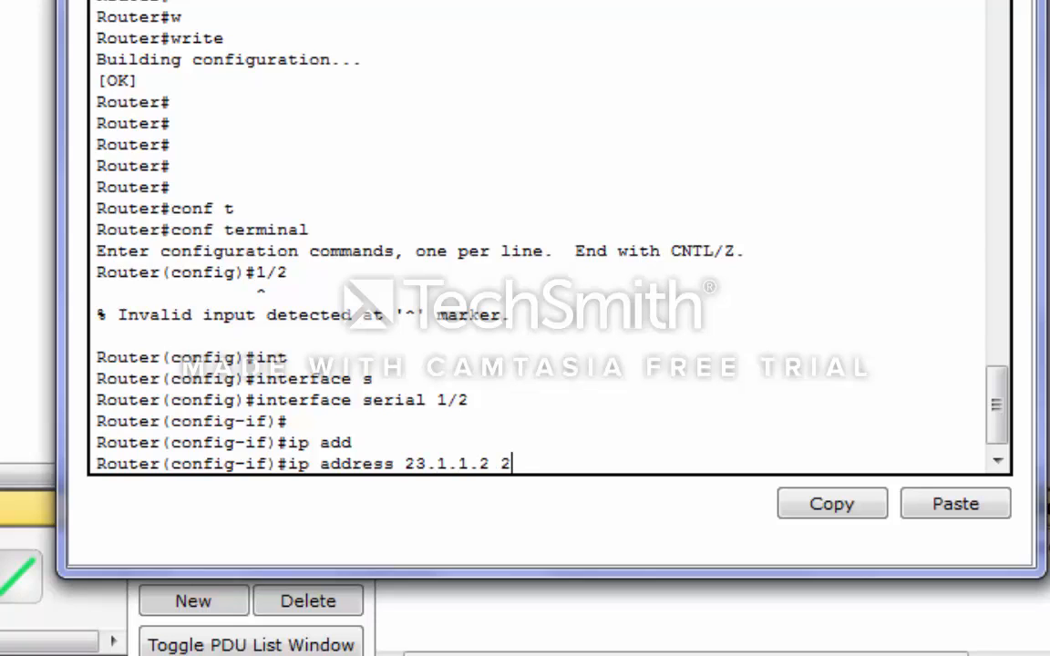
type("55.0.0.0")
key("Return")
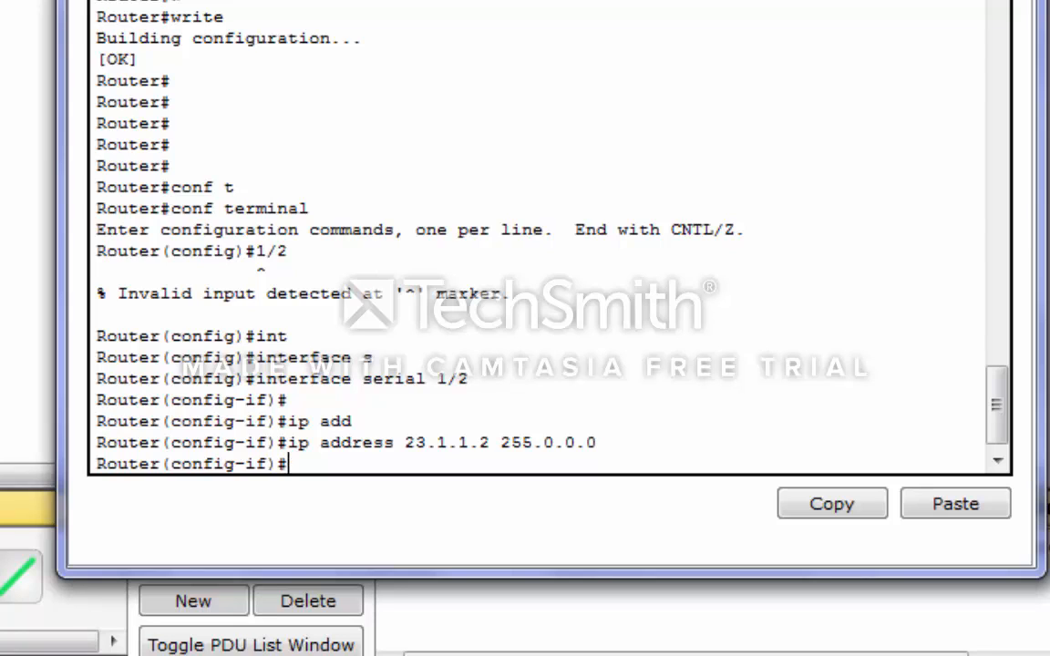
- Set the clock rate of r2's serial 1/2 interface to 64000
type("clo")
key("Tab")
type("r")
key("Tab")
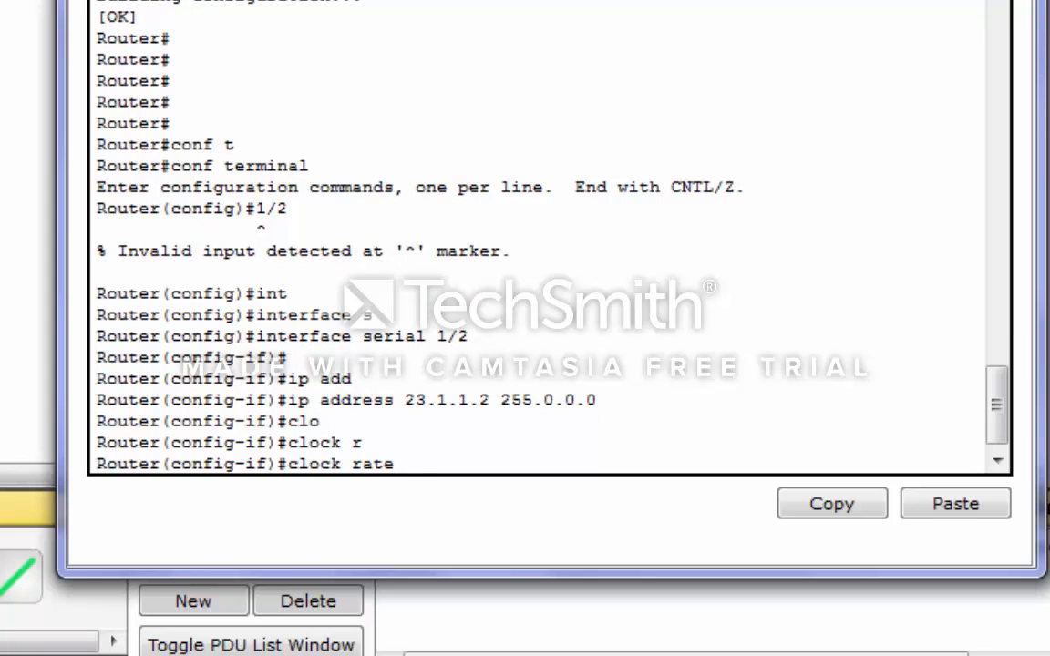
type("64000")
key("Return")
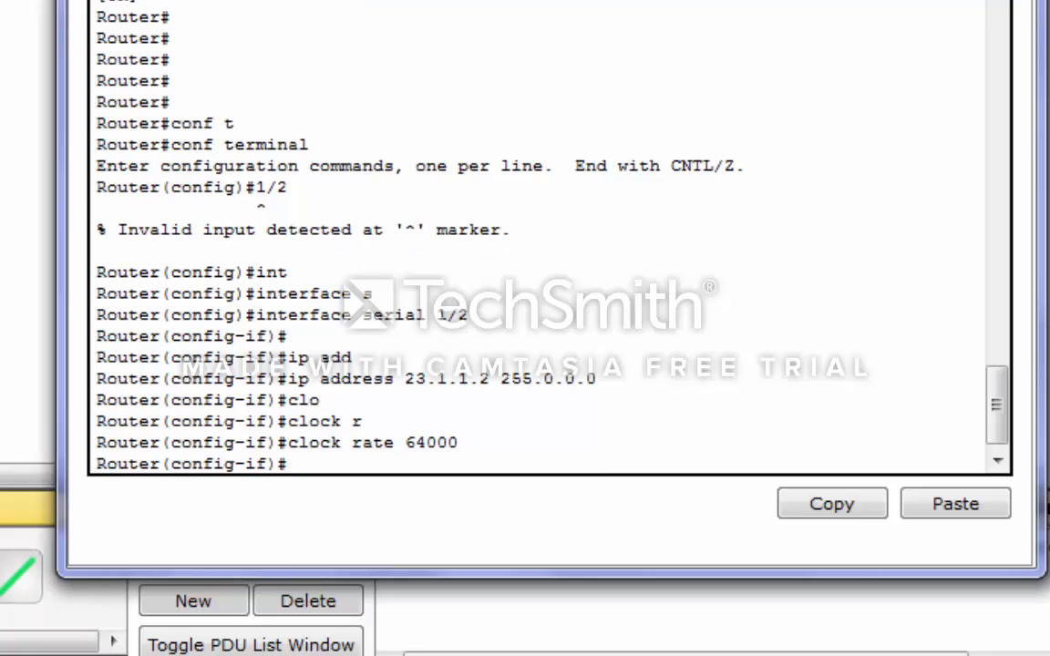
- Set PPP encapsulation on r2's serial 1/2 interface and leave configuration mode with the end command
type("ppp")
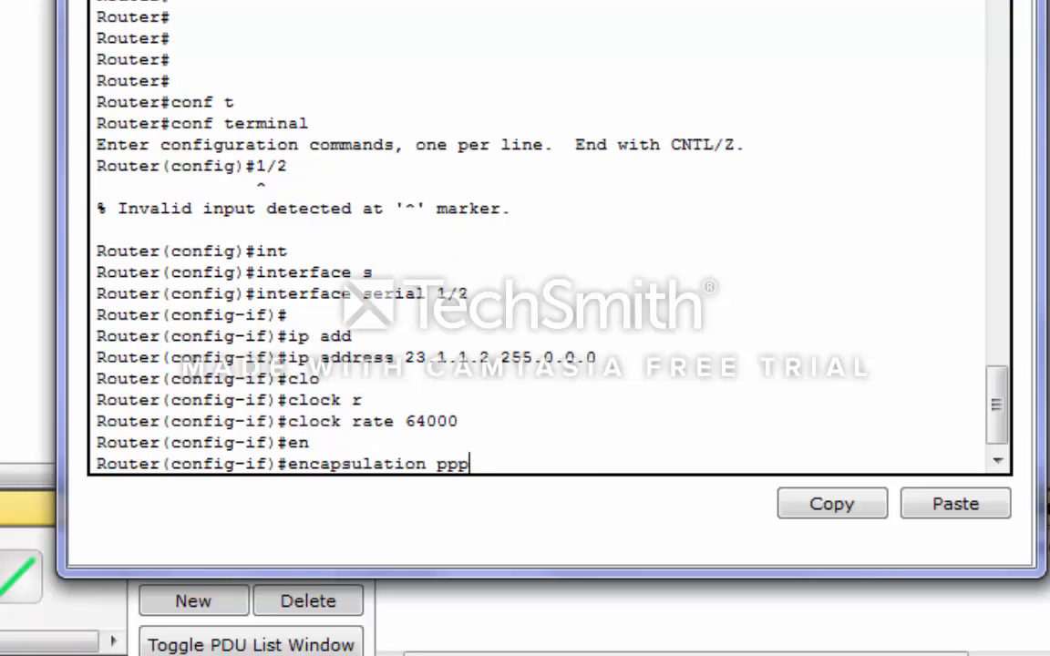
key("Return")
type("en")
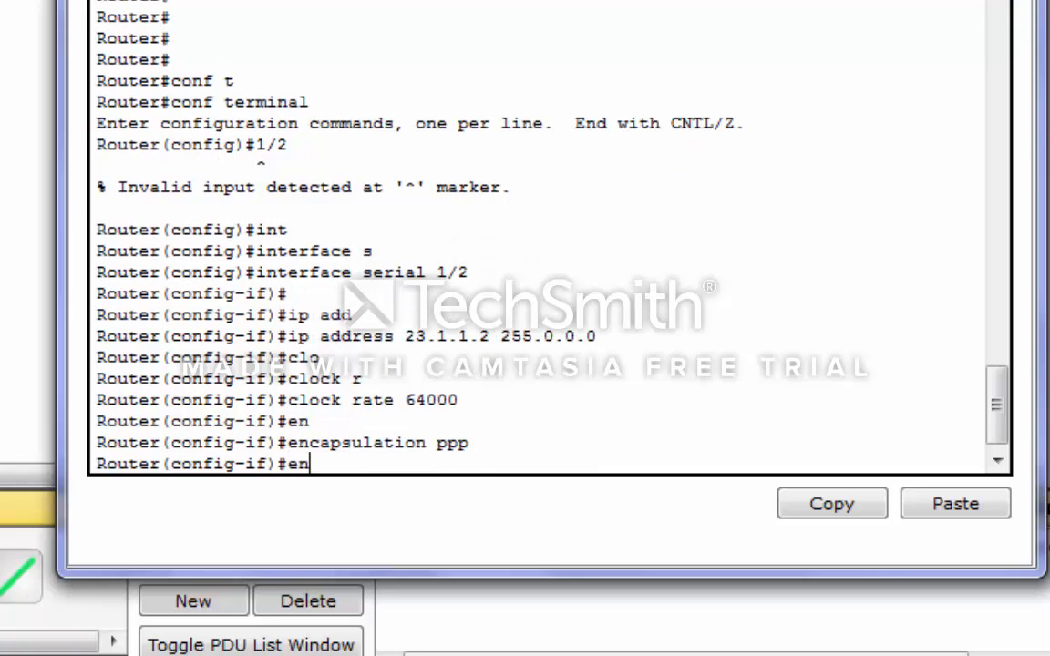
type("d")
key("Return")
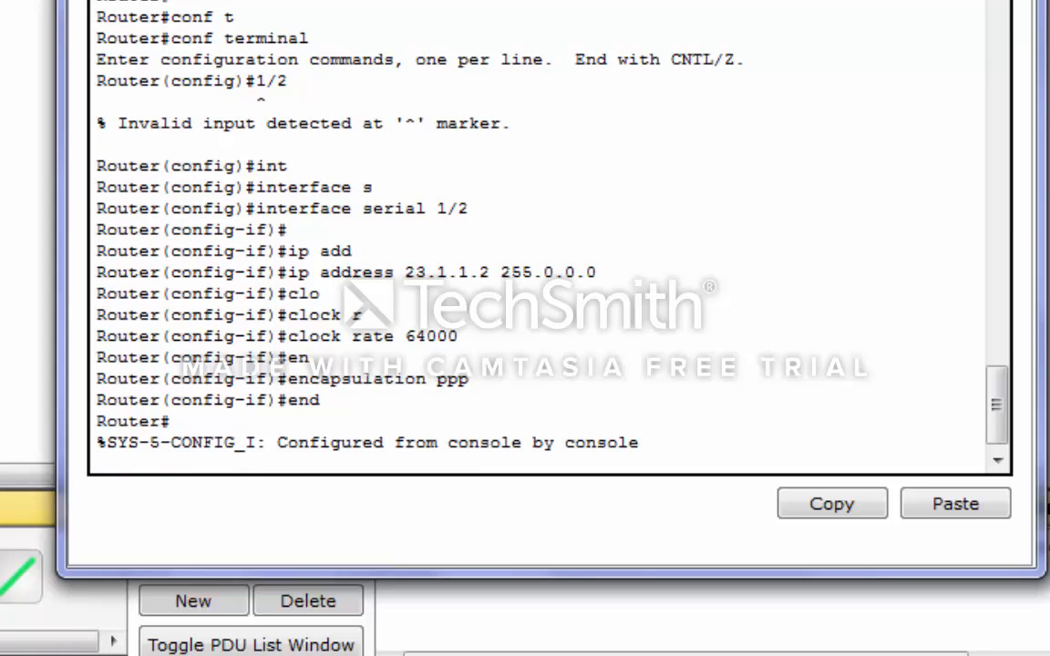
key("Return")
key("Return")
key("Return")
key("Return")
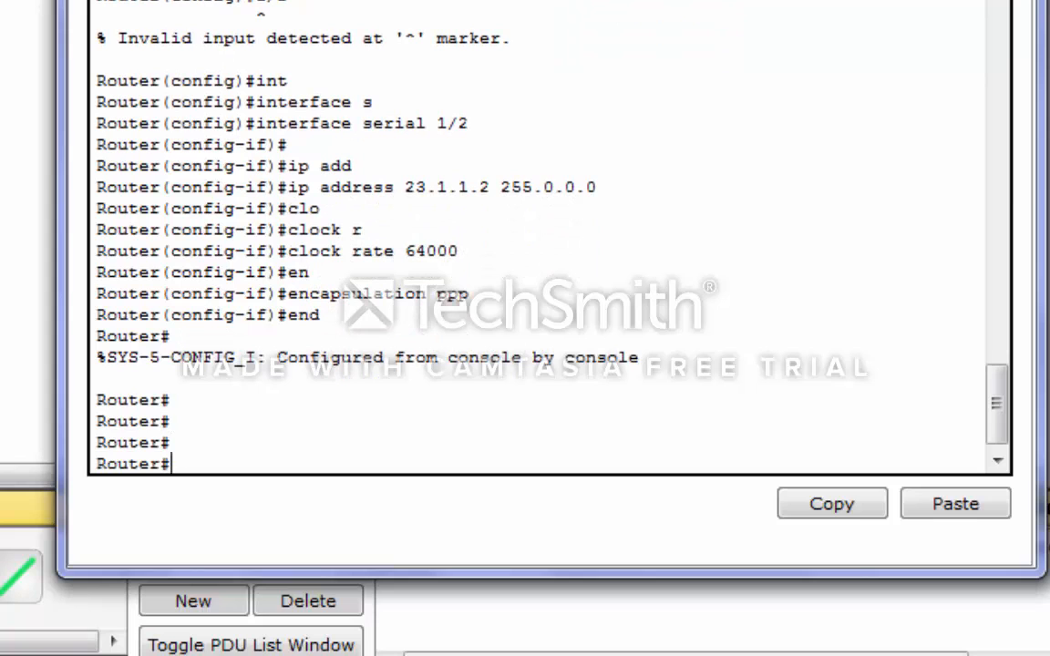
- Re-enter configuration mode on router r2 and select interface serial 1/2 again
type("conf t")
key("Return")
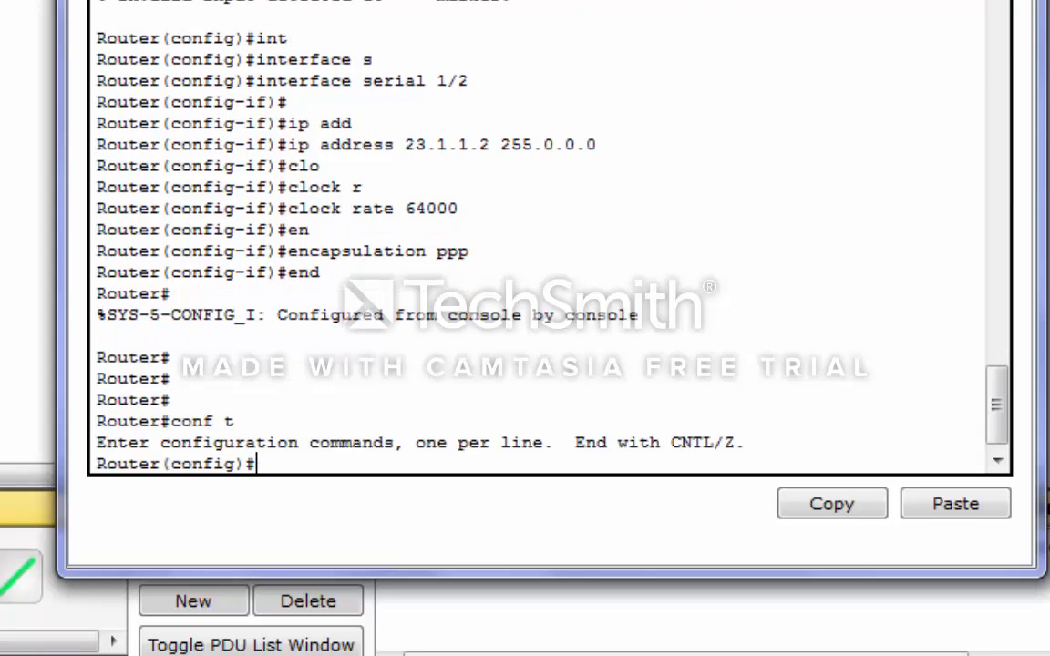
key("Return")
type("int")
key("Tab")
type("s")
key("Tab")
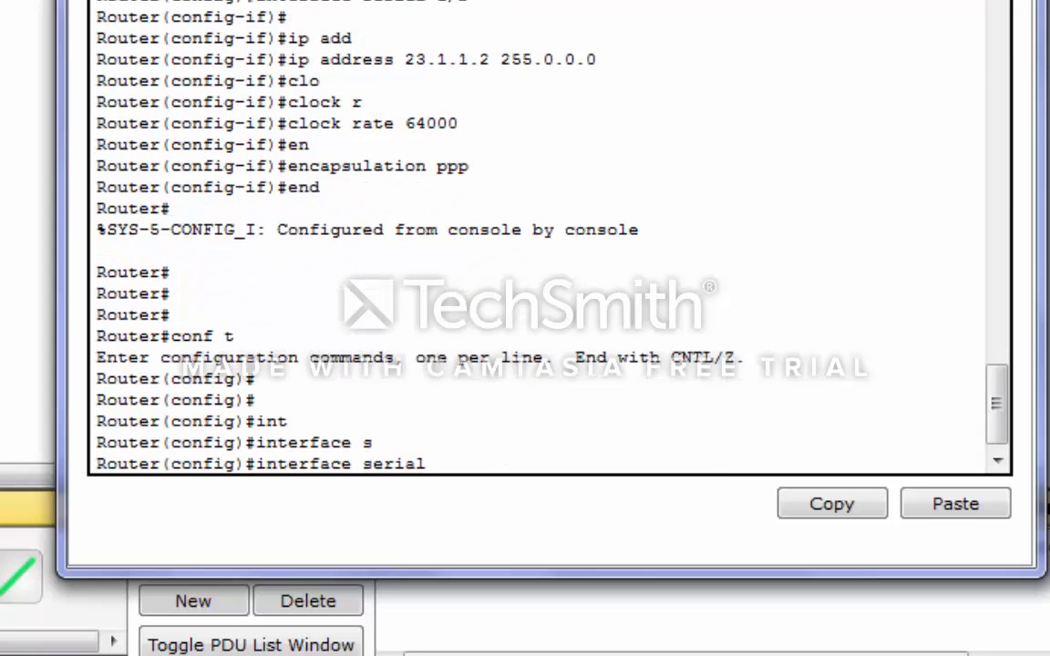
type("1/2")
key("Return")
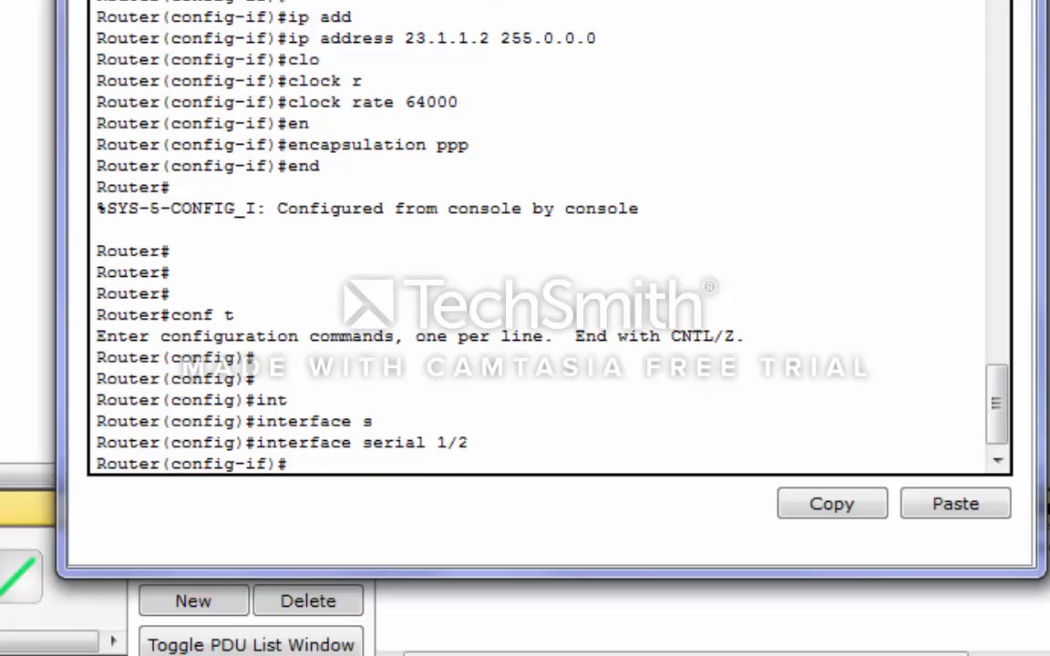
- Enable r2's serial 1/2 interface with the no shutdown command
type("no shut")
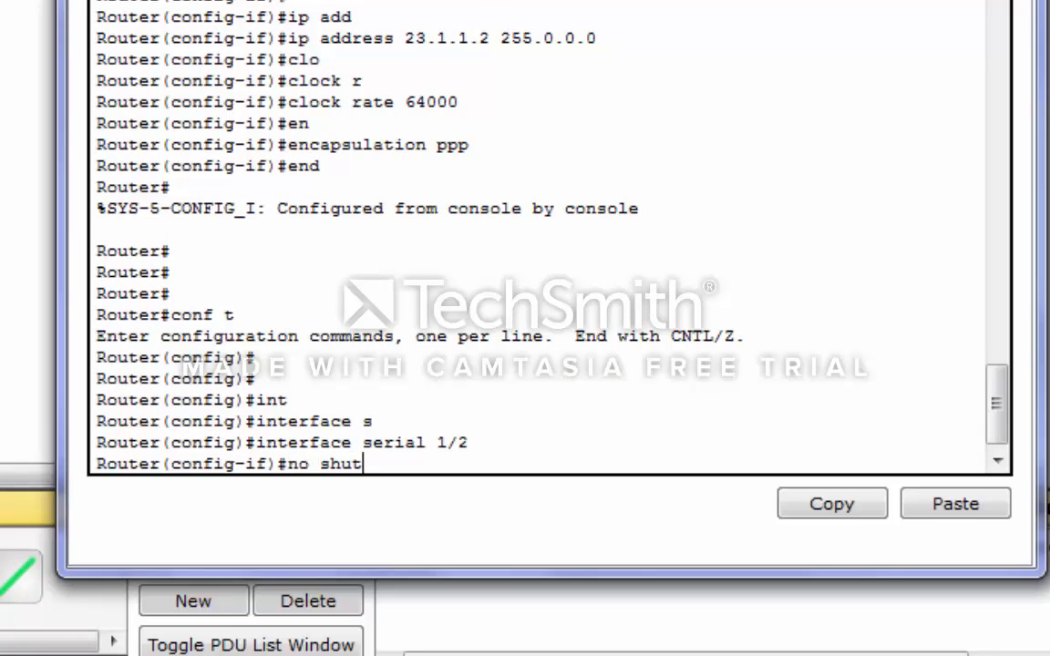
key("Tab")
key("Return")
key("Return")
key("Return")
- End configuration mode on router r2 and write its configuration to memory
type("end")
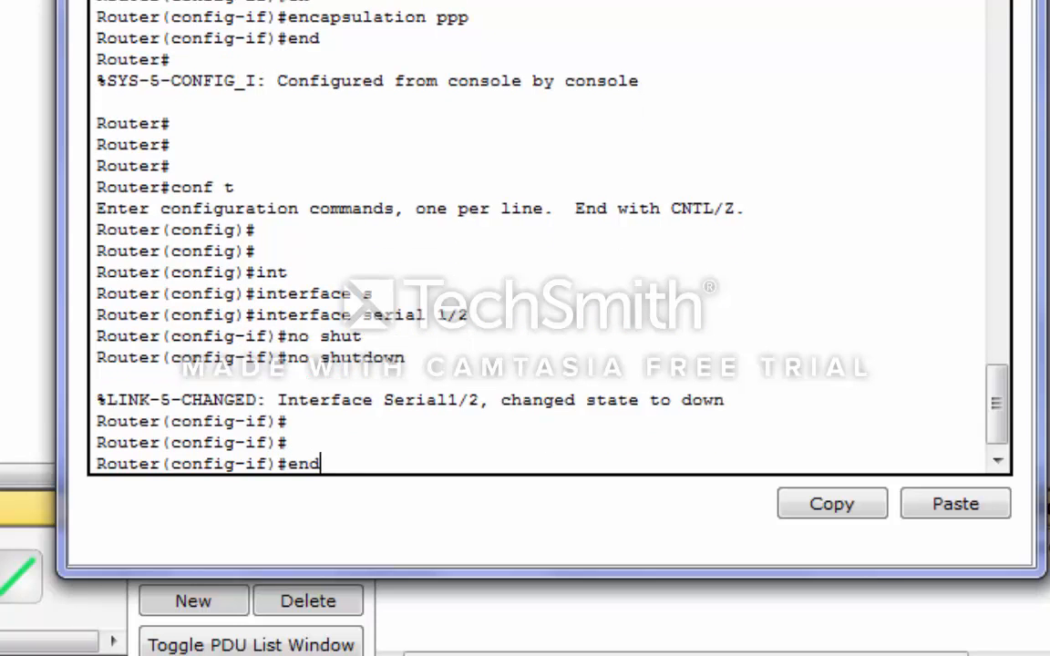
key("Return")
type("w")
key("Return")
key("Return")
key("Return")
key("Return")
key("Return")
key("Return")
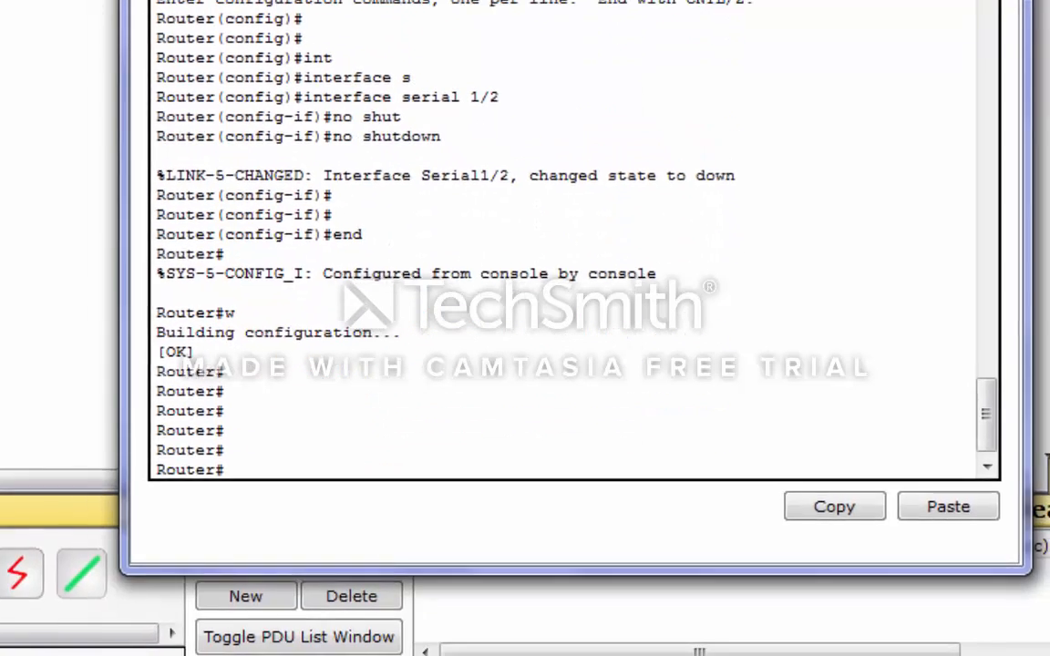
- Close router r2's window and open the command line interface of router r3
left_click(936, 10)
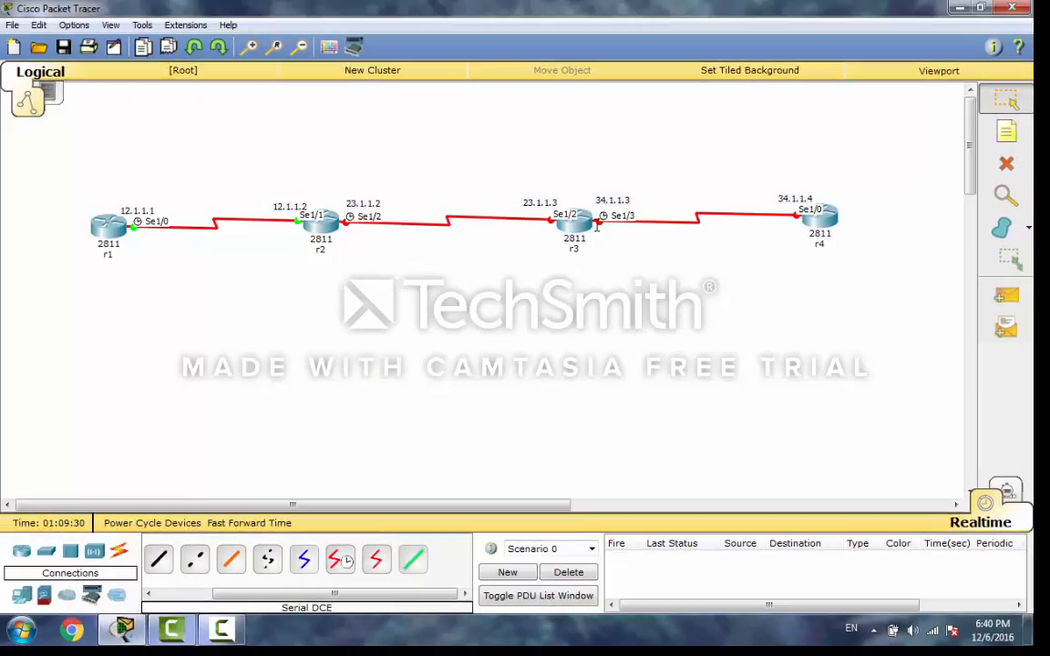
left_click(589, 219)
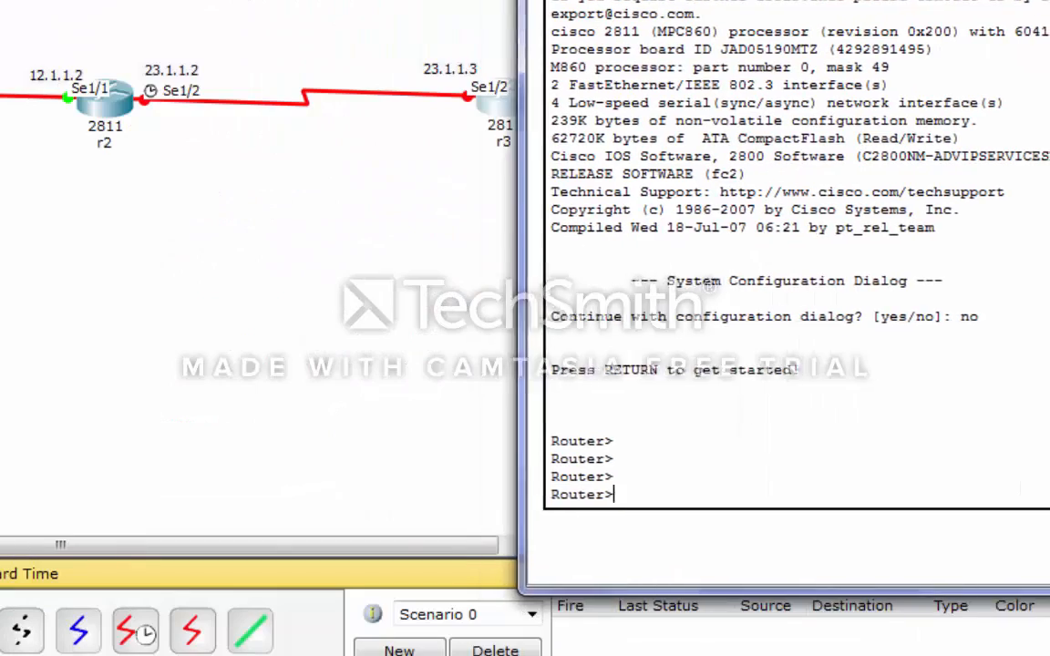
mouse_move(784, 3)
left_mouse_down()
mouse_move(819, 2)
mouse_move(795, 0)
left_mouse_up()
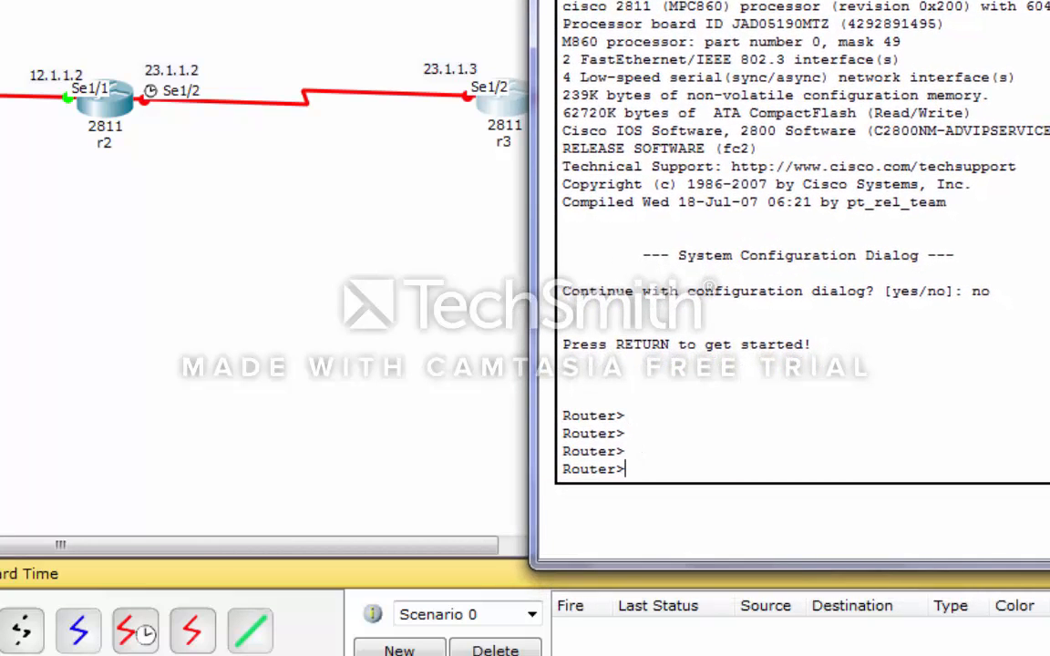
- Enable privileged mode on router r3 and enter global configuration mode
type("en")
key("Return")
key("Return")
type("con")
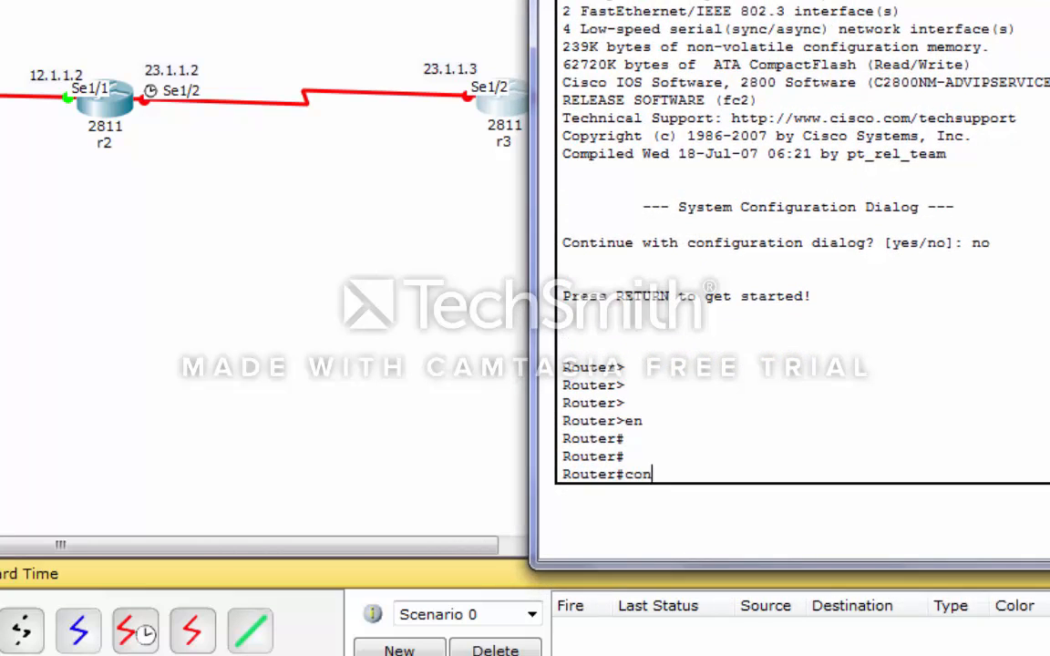
type("f t")
key("Tab")
key("Return")
key("Return")
key("Return")
key("Return")
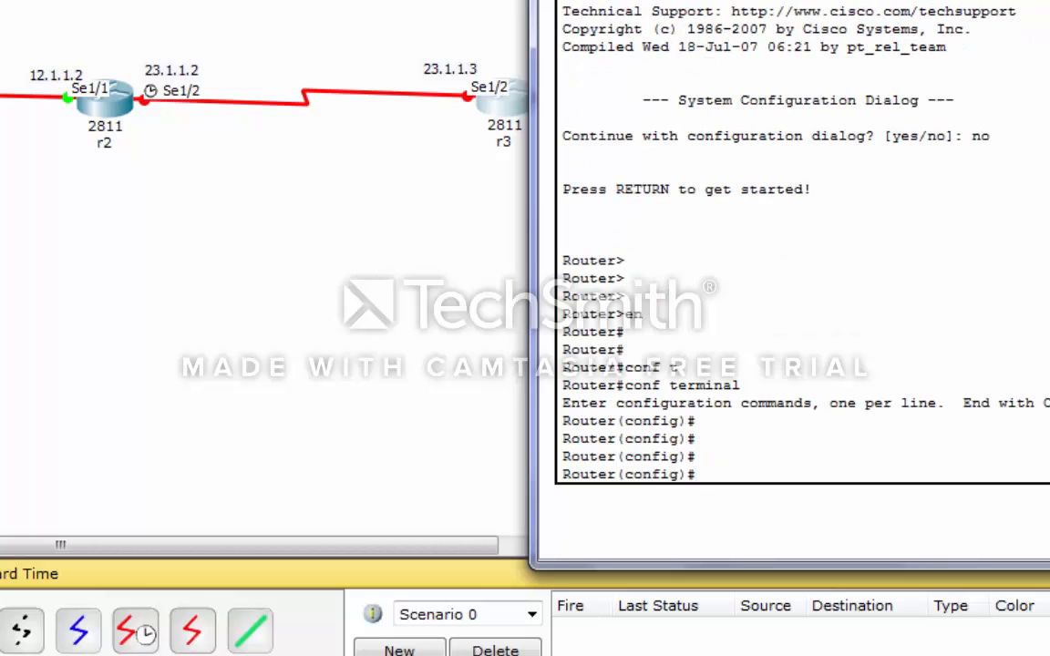
- Enter interface configuration mode for serial 1/2 on router r3
type("int")
key("Tab")
type("s")
key("Tab")
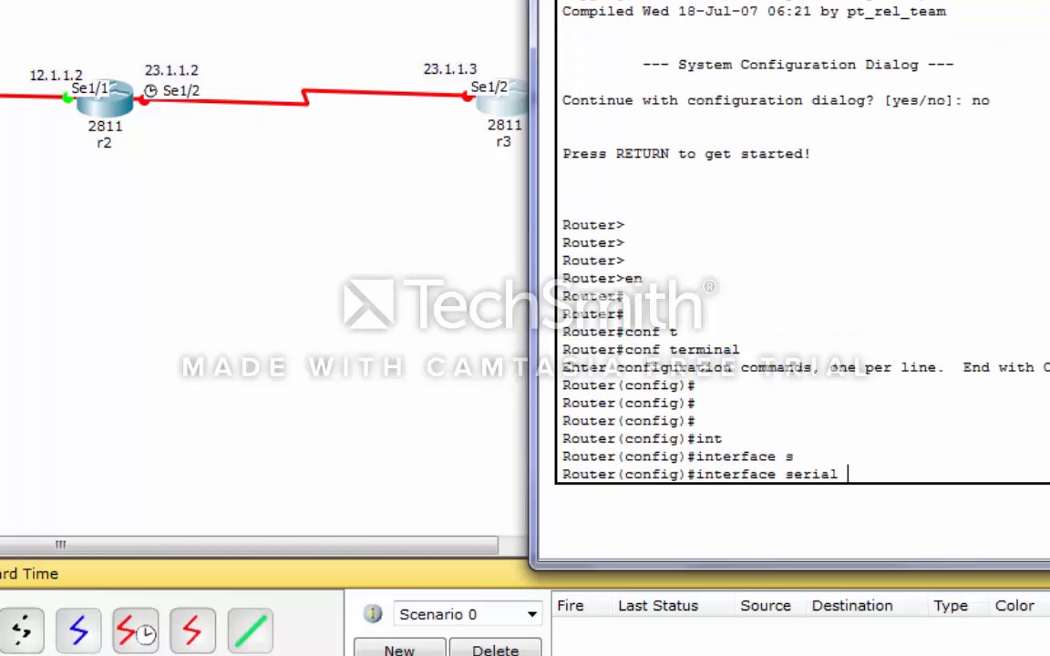
type("1/2")
key("Return")
- Assign IP address 23.1.1.3 with subnet mask 255.0.0.0 to r3's serial 1/2 interface
key("Return")
type("ip ad")
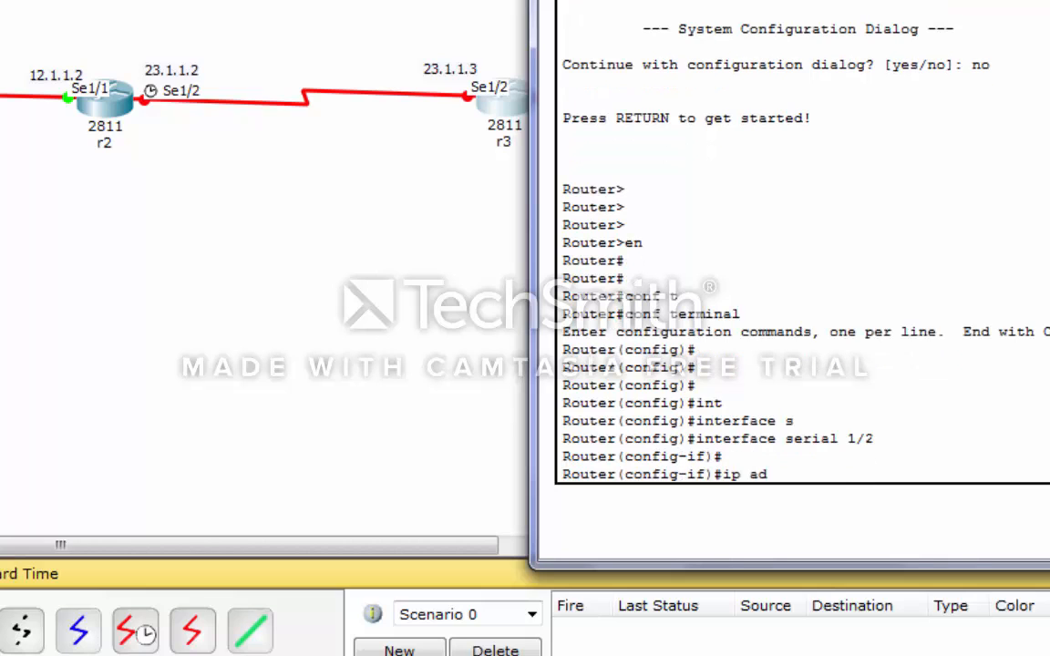
key("Tab")
type("23")
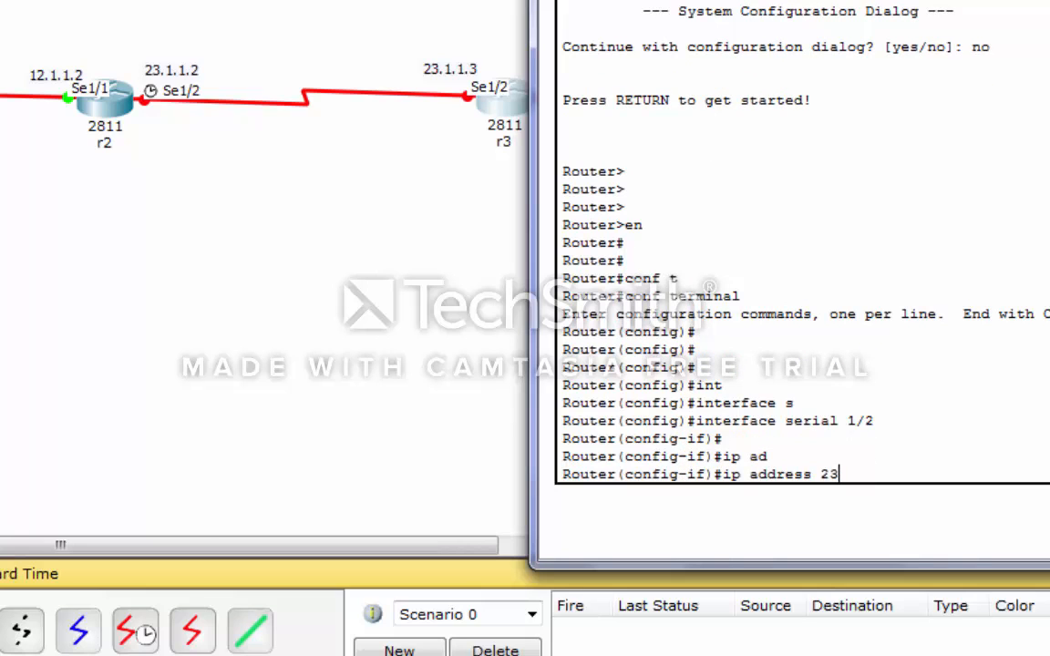
type(".1.1")
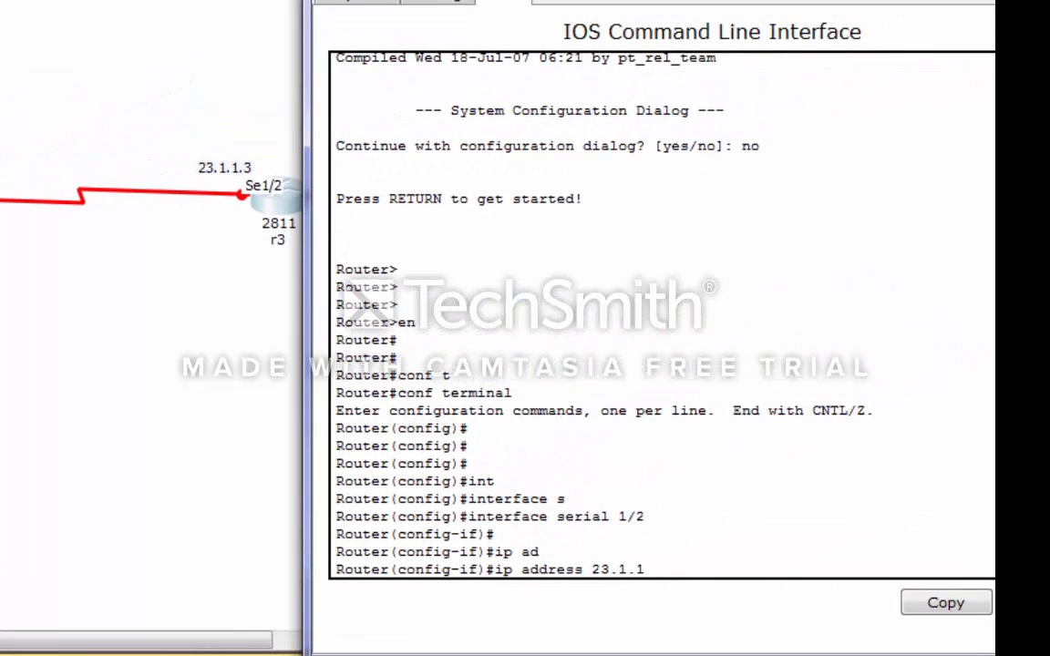
type(".3 255.0.0.0")
key("Return")
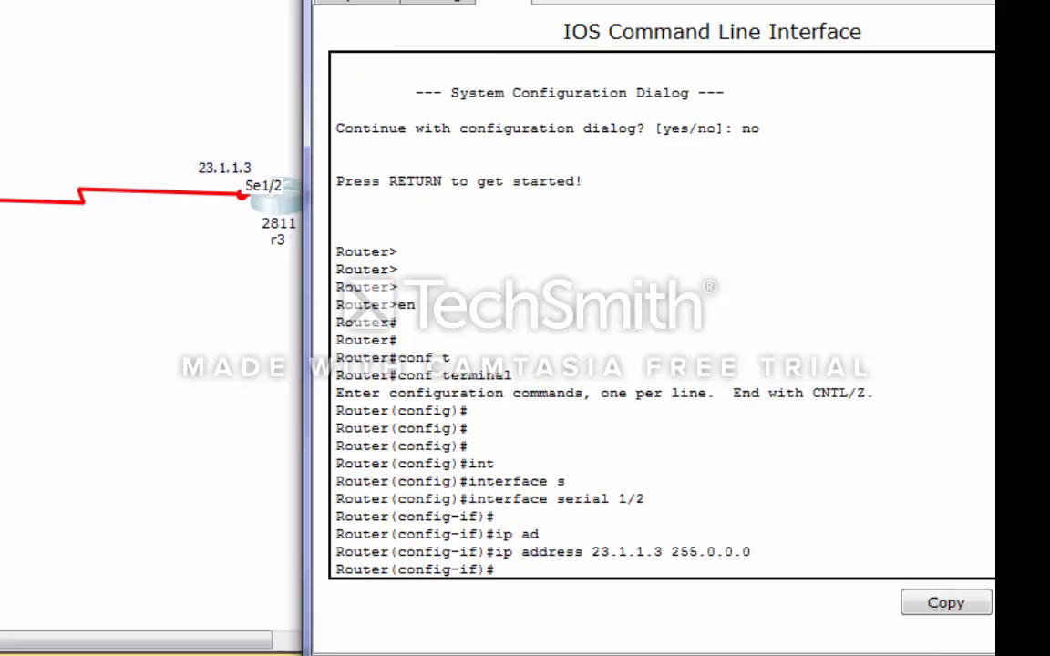
- Set PPP encapsulation on r3's serial 1/2 interface
type("en")
key("Tab")
type("ppp")
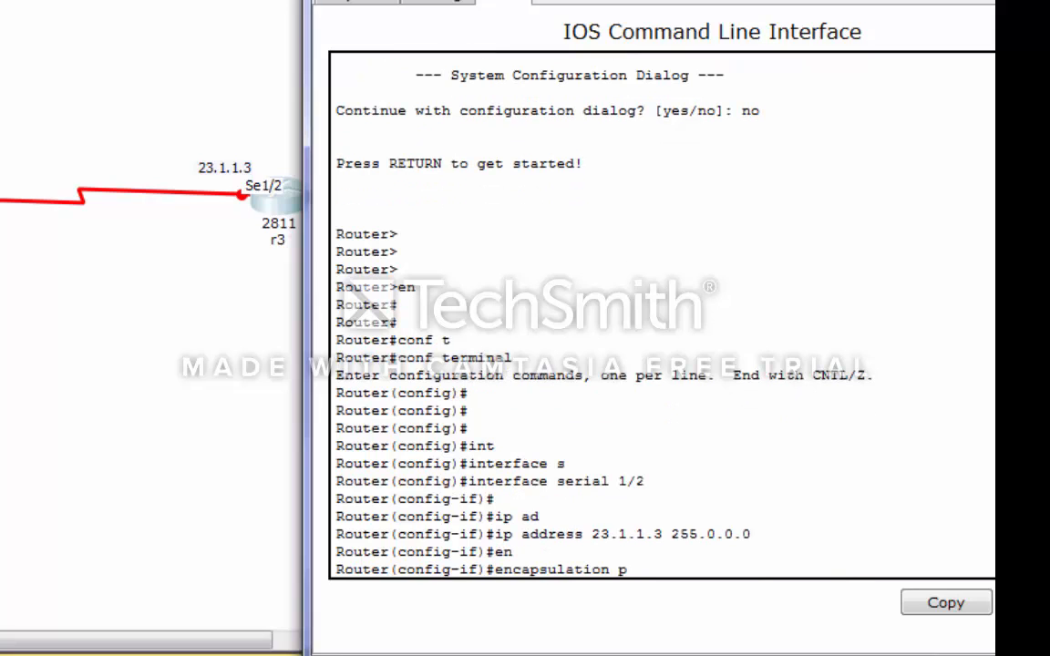
key("Return")
key("Return")
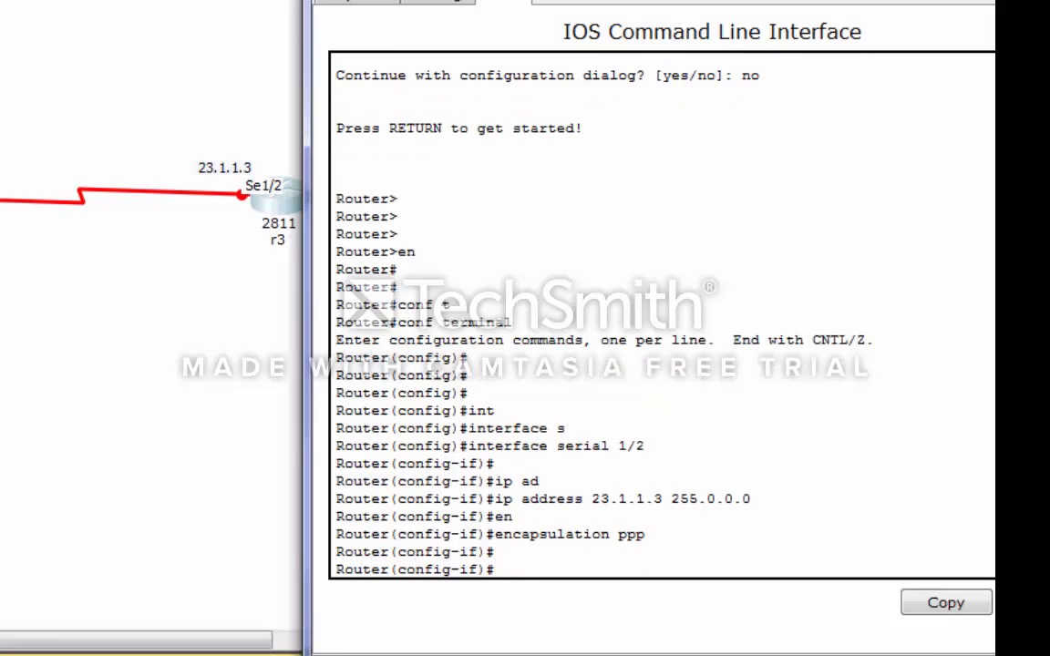
key("Return")
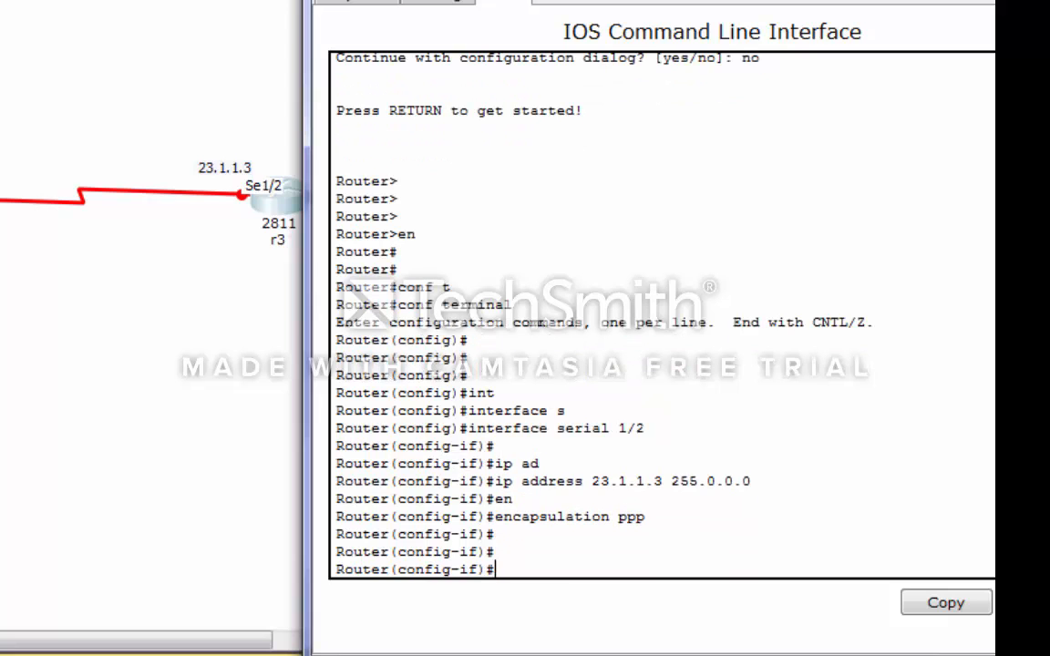
- Enable r3's serial 1/2 interface with the no shutdown command
left_click_drag(606, 2, 613, 49)
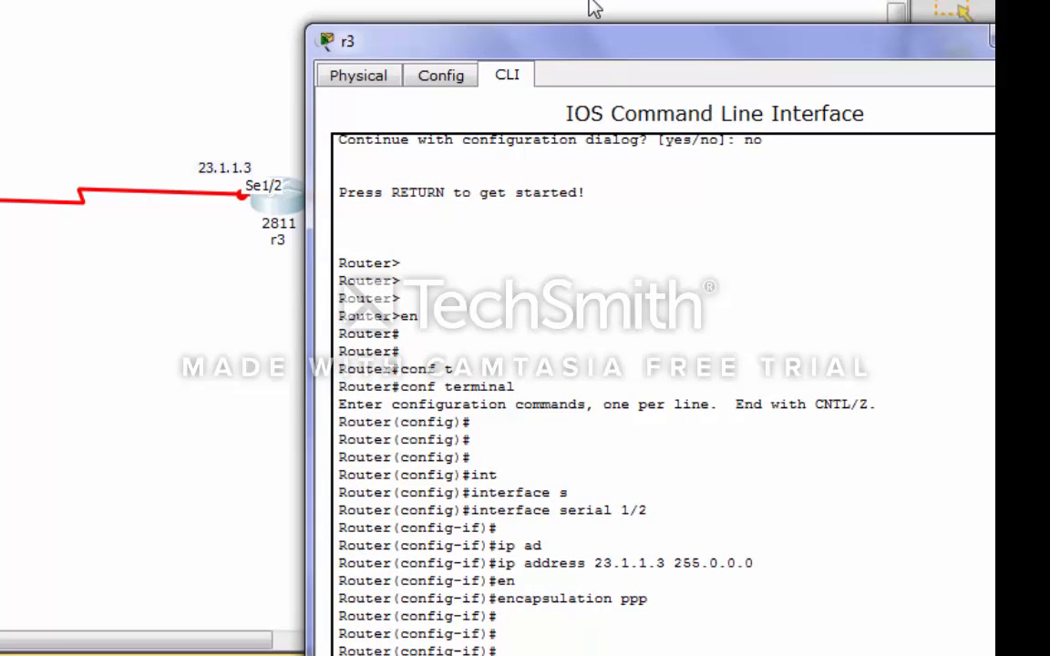
left_click_drag(594, 7, 594, 5)
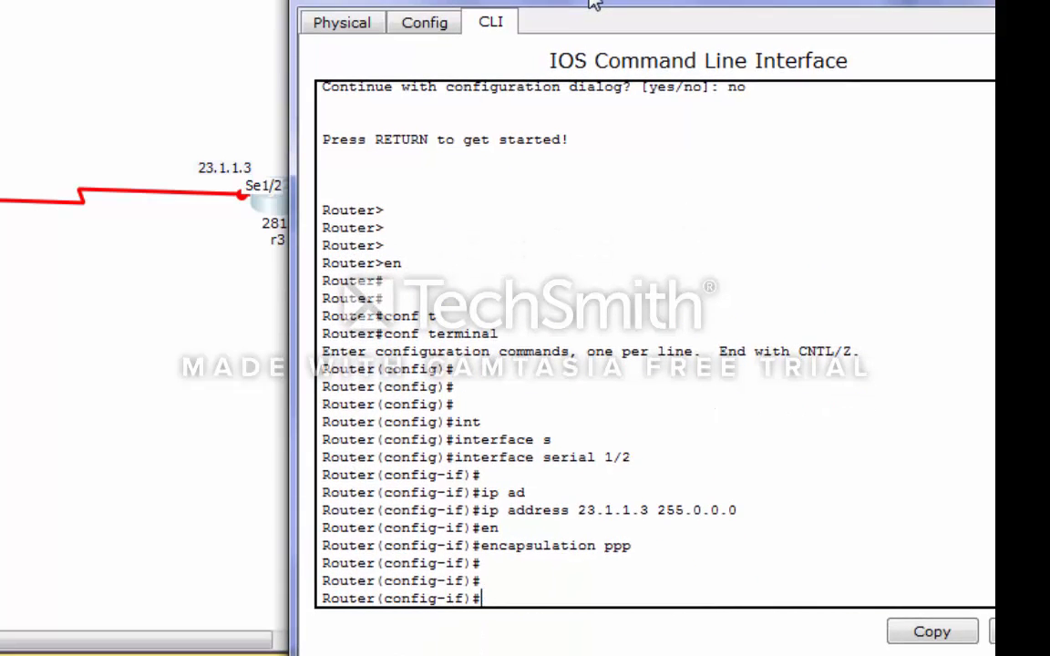
type("no sh")
key("Tab")
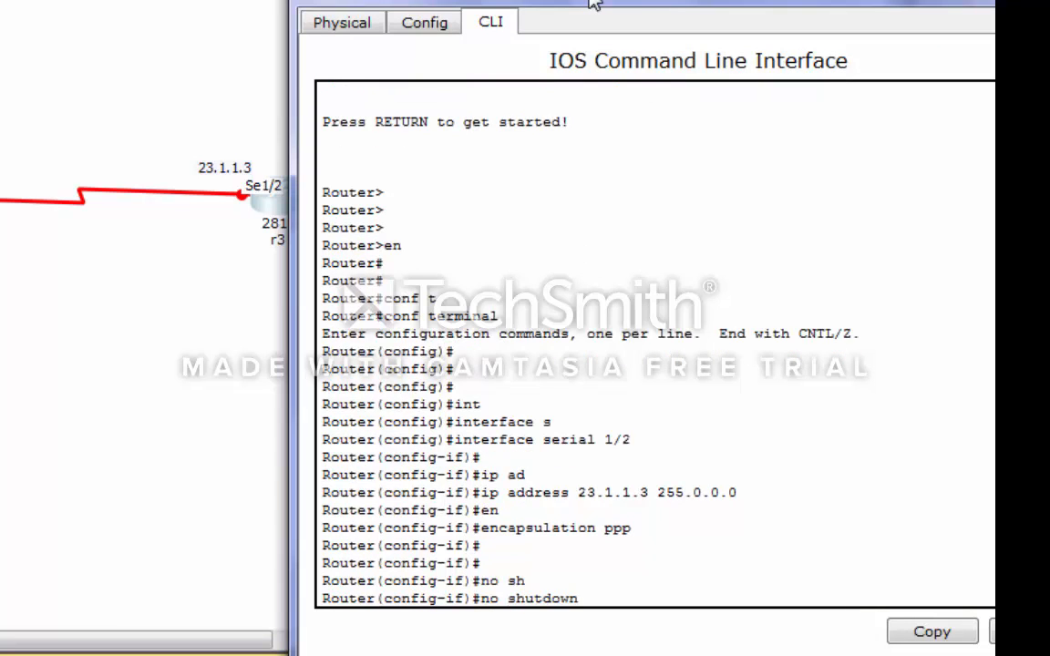
key("Return")
key("Return")
key("Return")
- Leave configuration mode on router r3 and return to the privileged prompt
type("en")
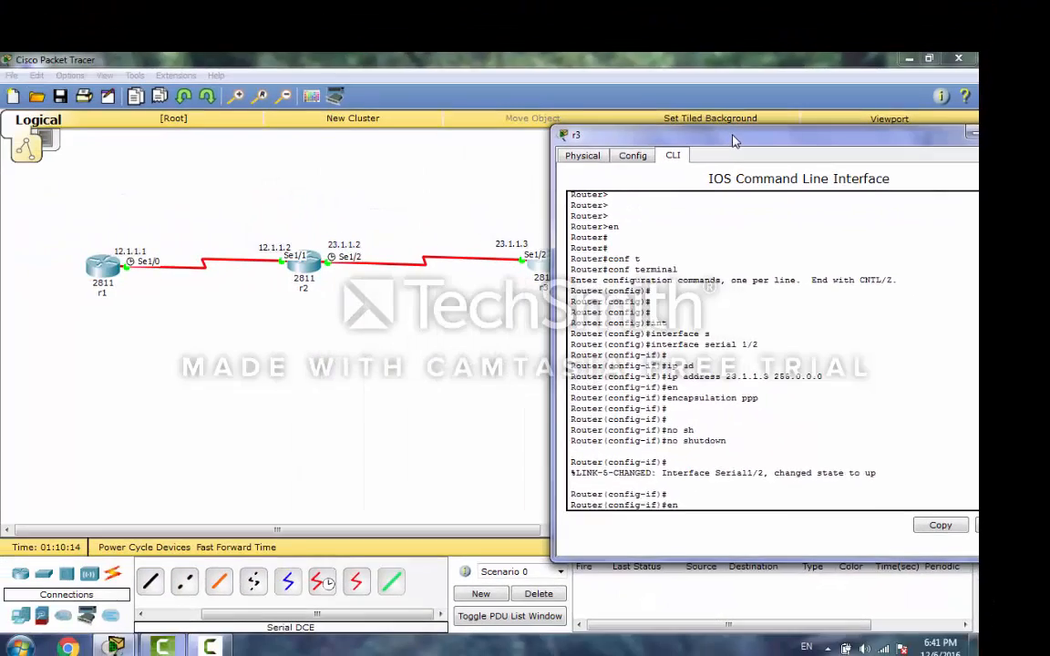
key("Return")
key("Return")
key("Return")
type("e")
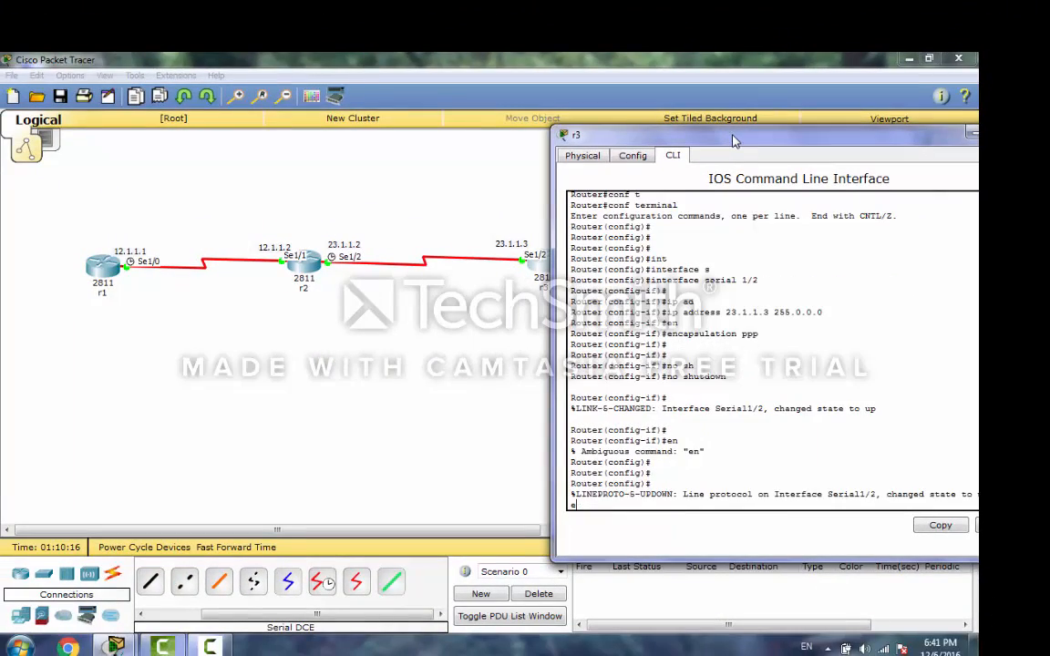
key("Return")
key("Return")
key("Return")
type("end")
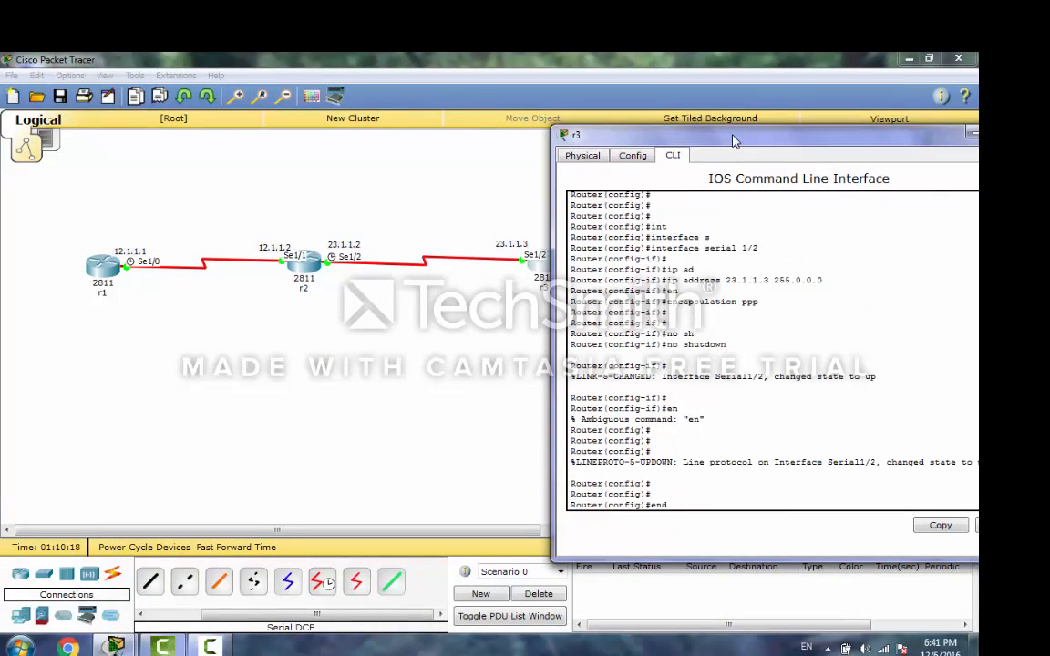
key("Return")
key("Return")
- Save router r3's configuration with the write command
type("w")
key("Return")
key("Return")
key("Return")
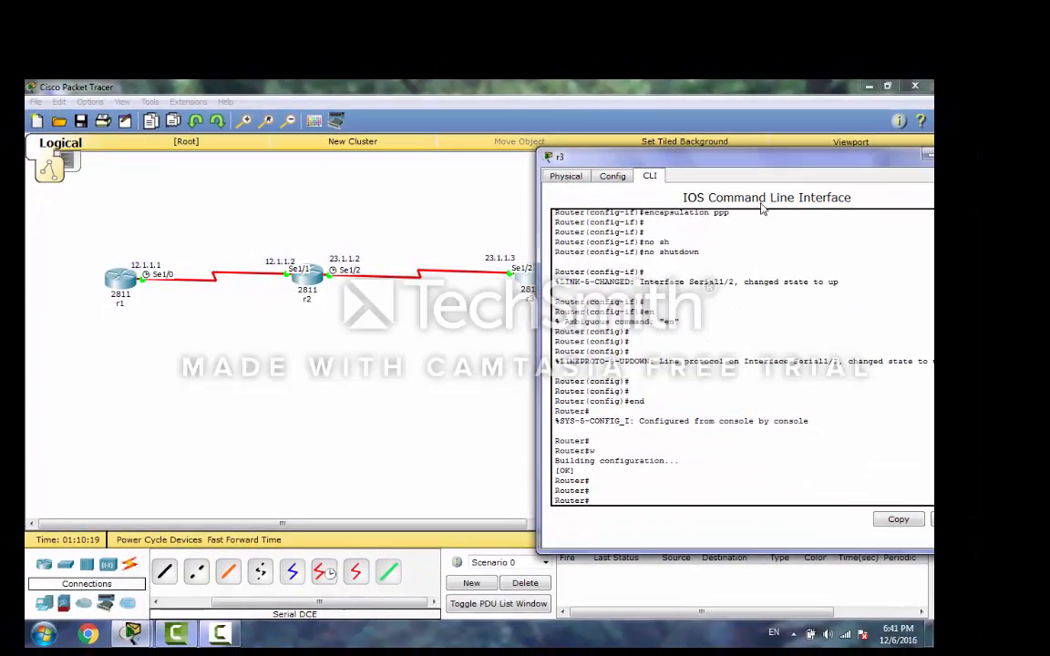
- Move r3's window aside to uncover the interface and address labels on the link between r3 and r4
left_click_drag(762, 158, 547, 205)
left_click(763, 206)
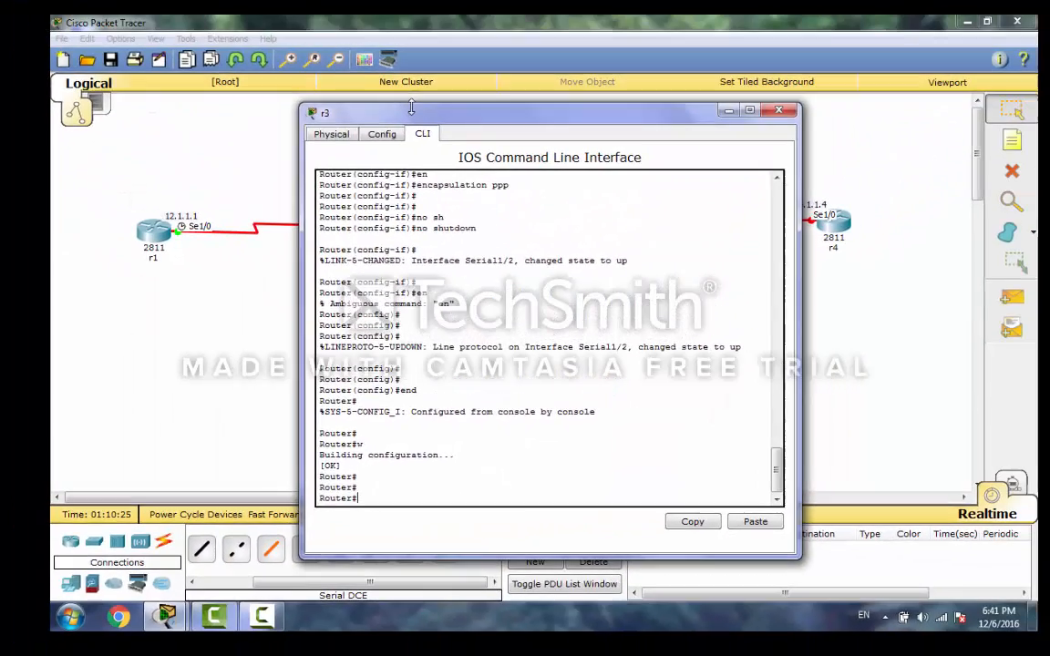
left_click_drag(406, 106, 404, 120)
left_click_drag(501, 114, 370, 109)
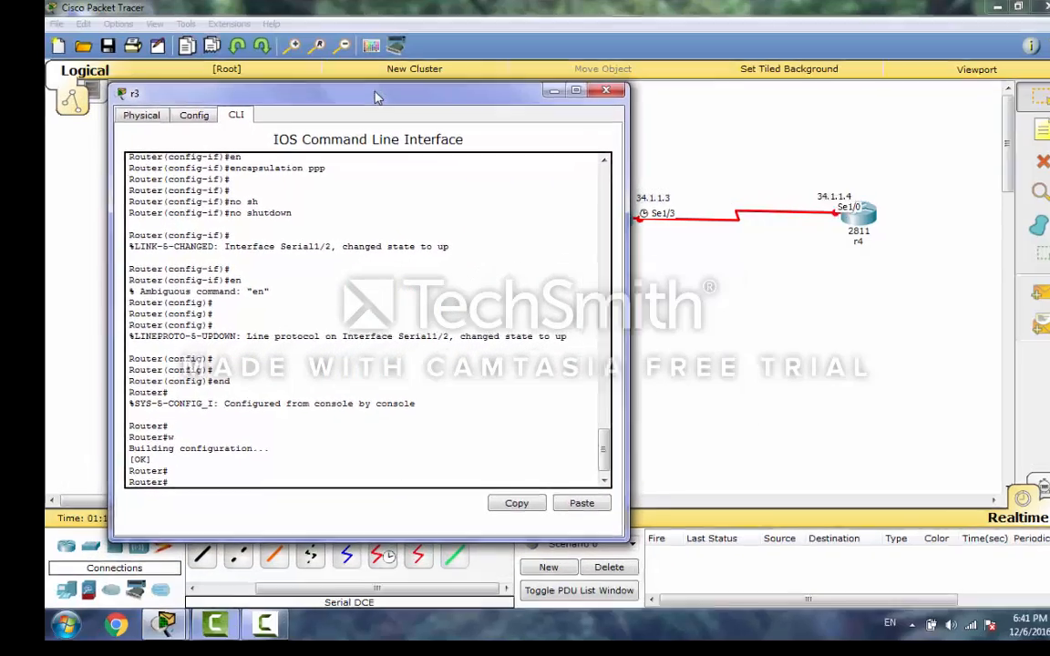
key("Return")
key("Return")
key("Return")
key("Return")
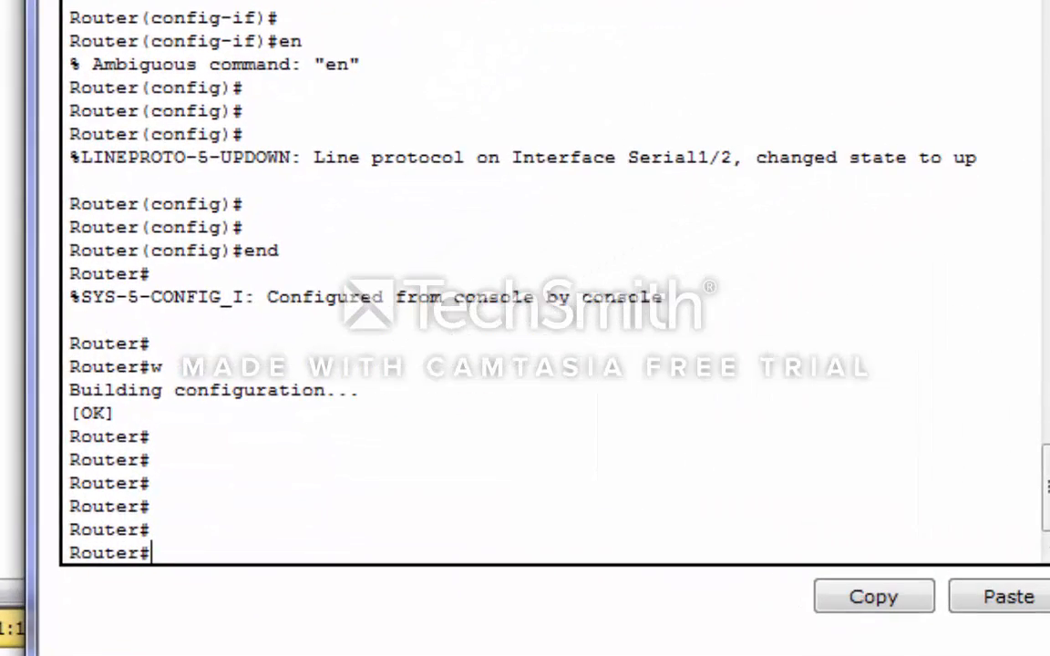
- Enter global configuration mode on router r3 again
type("conf t")
key("Tab")
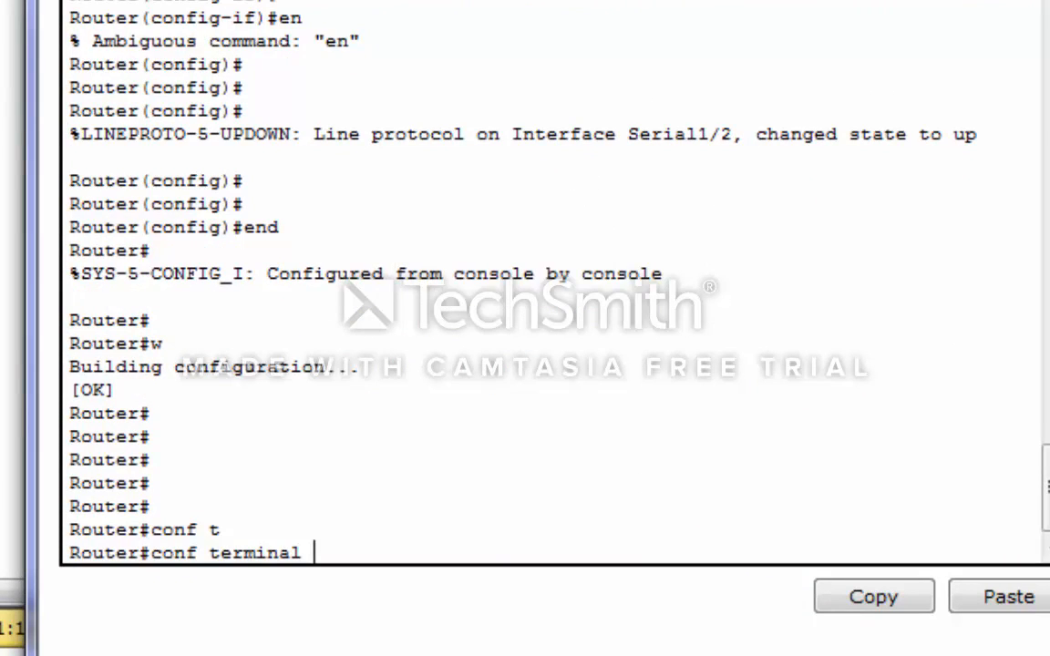
key("Return")
key("Return")
- Enter interface configuration mode for serial 1/3 on router r3
type("int")
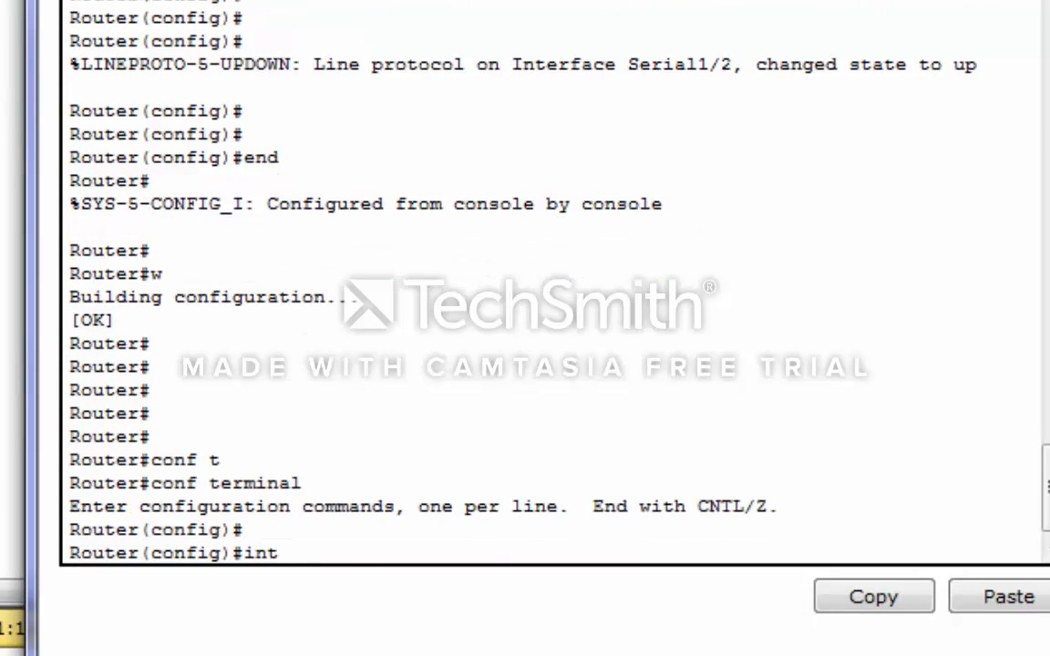
key("Tab")
type("s")
key("Tab")
type("1/")
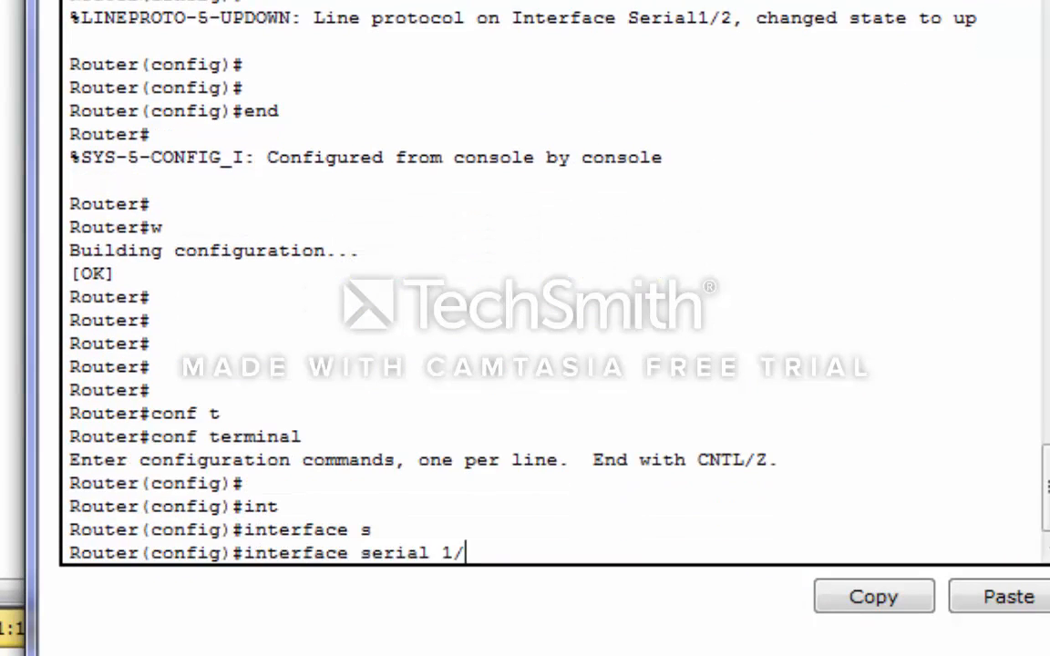
type("3")
key("Return")
key("Return")
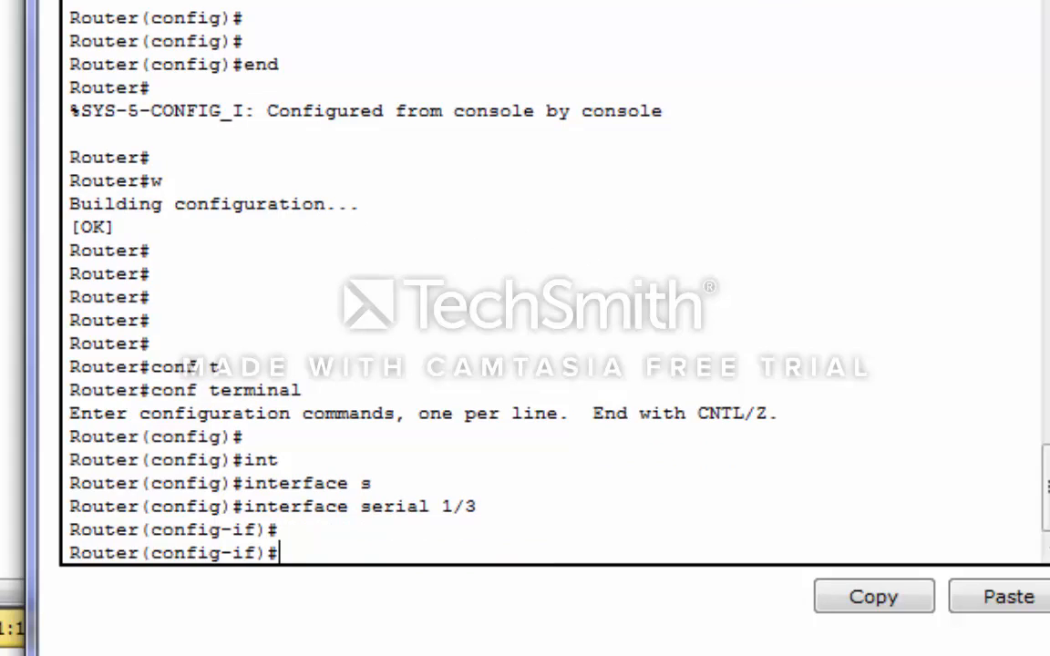
- Set the clock rate of r3's serial 1/3 interface to 64000
type("clo")
key("Tab")
type("r")
key("Tab")
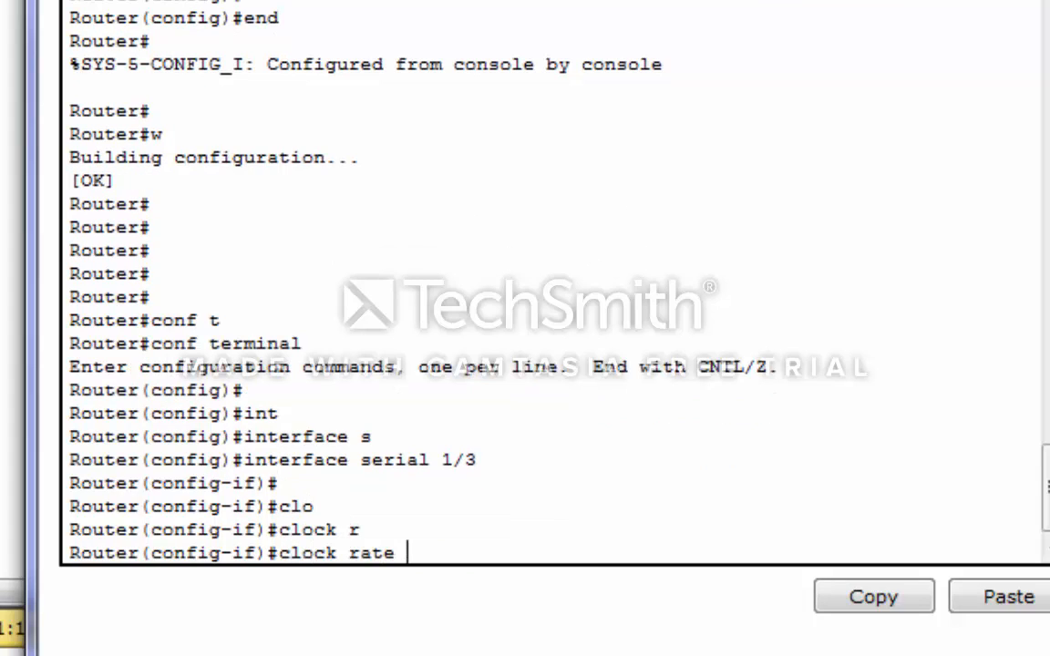
type("640000")
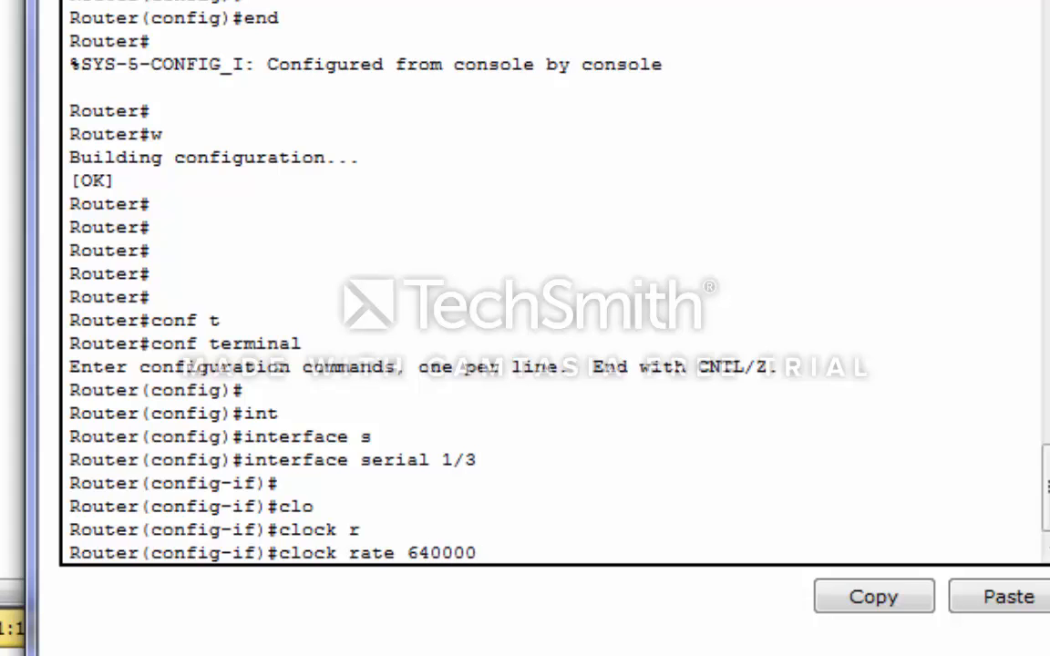
key("BackSpace")
key("Return")
key("Return")
- Set PPP encapsulation on r3's serial 1/3 interface
type("en")
key("Tab")
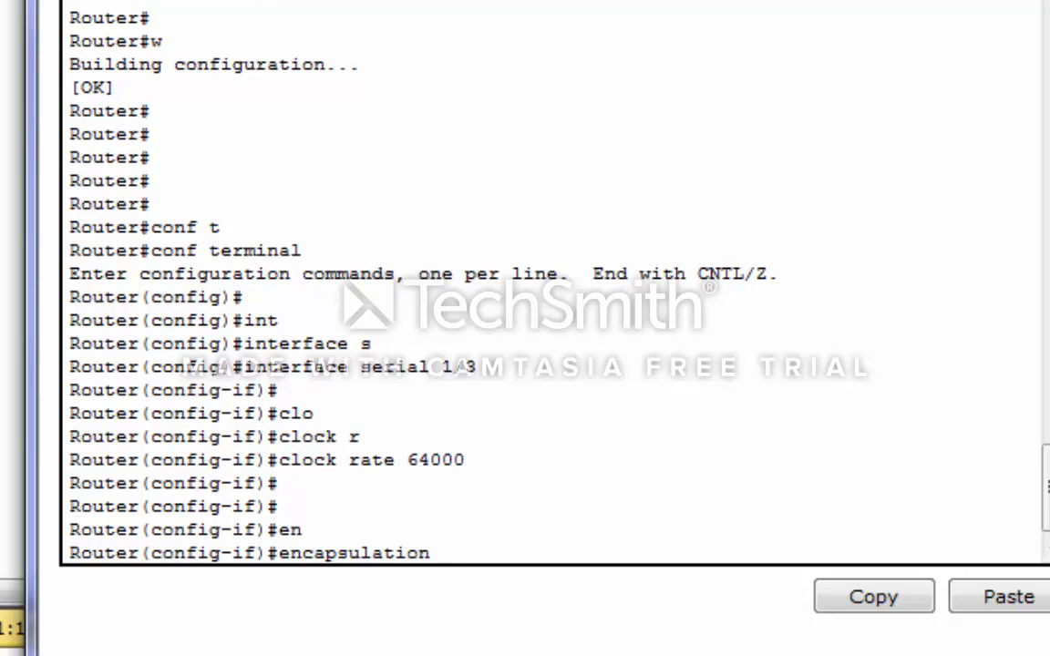
type("ppp")
key("Return")
key("Return")
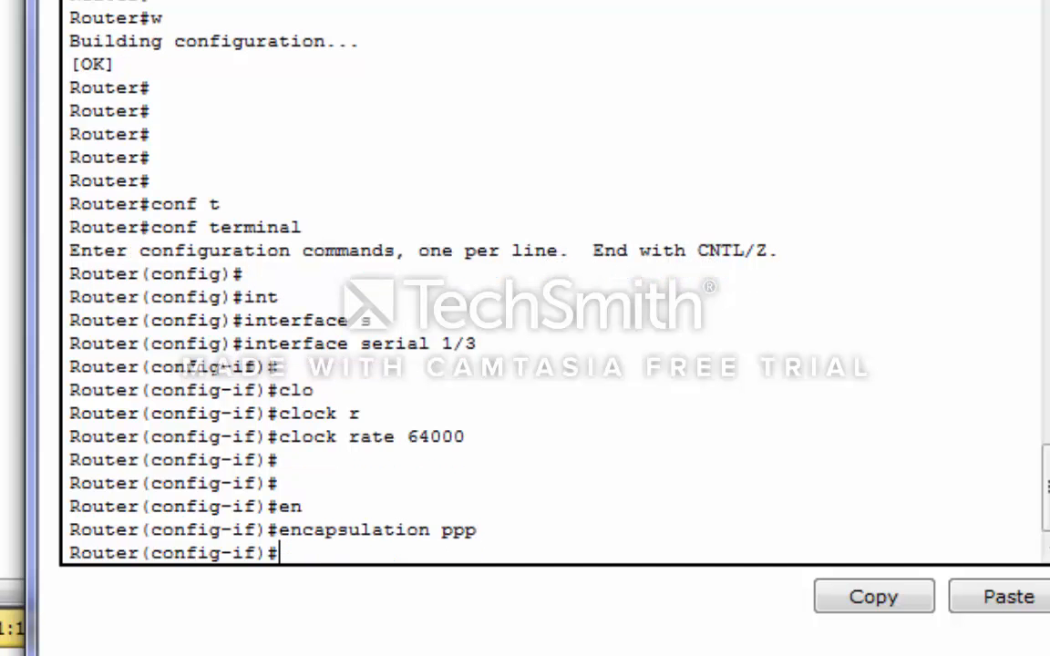
- Assign IP address 34.1.1.3 with subnet mask 255.0.0.0 to r3's serial 1/3 interface and enable it with no shutdown
type("ip a")
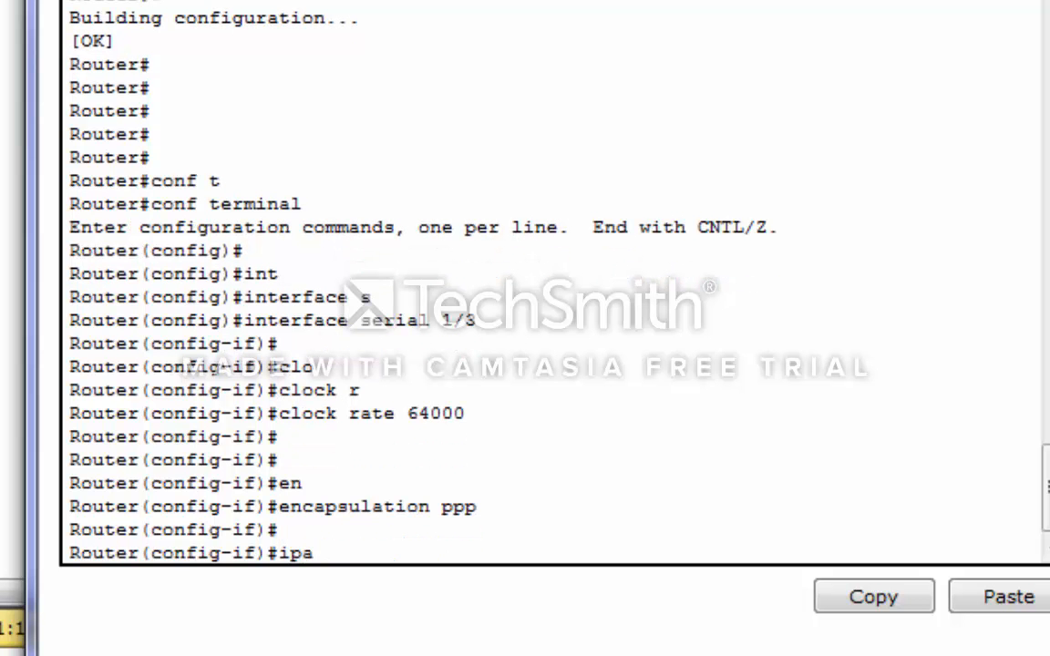
type("d")
key("Tab")
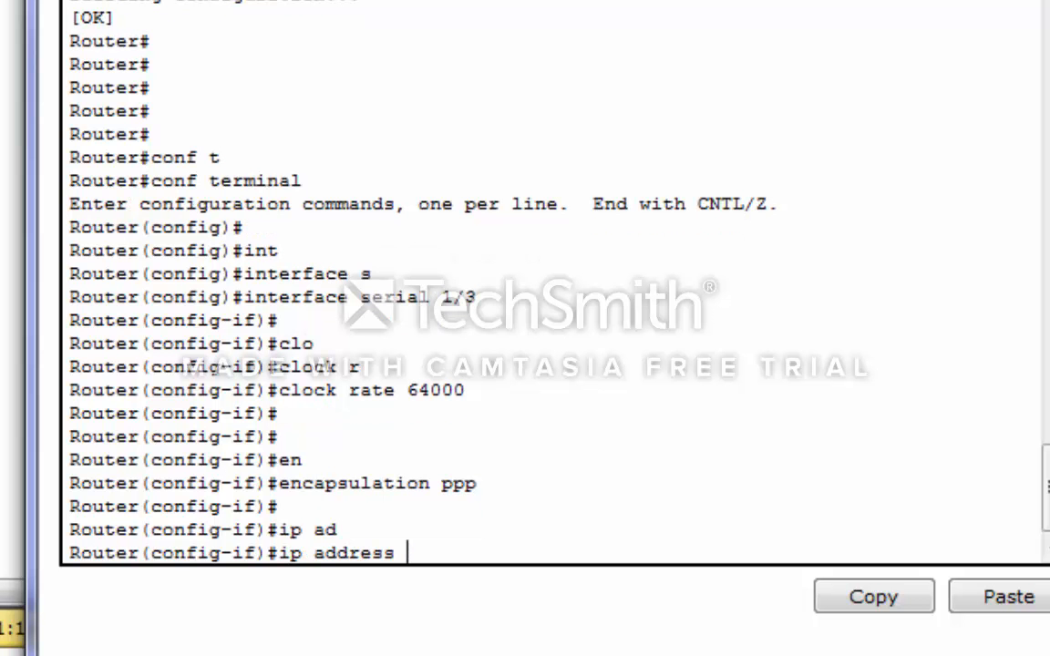
type("34.1.1.3 2")
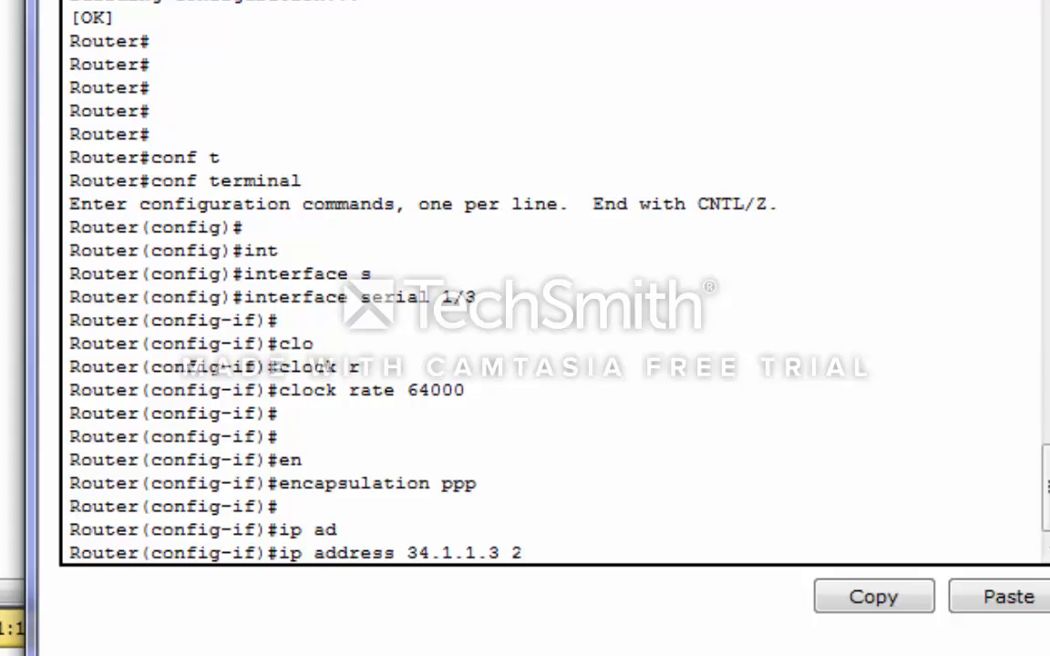
type("55.0.0.0")
key("Return")
key("Return")
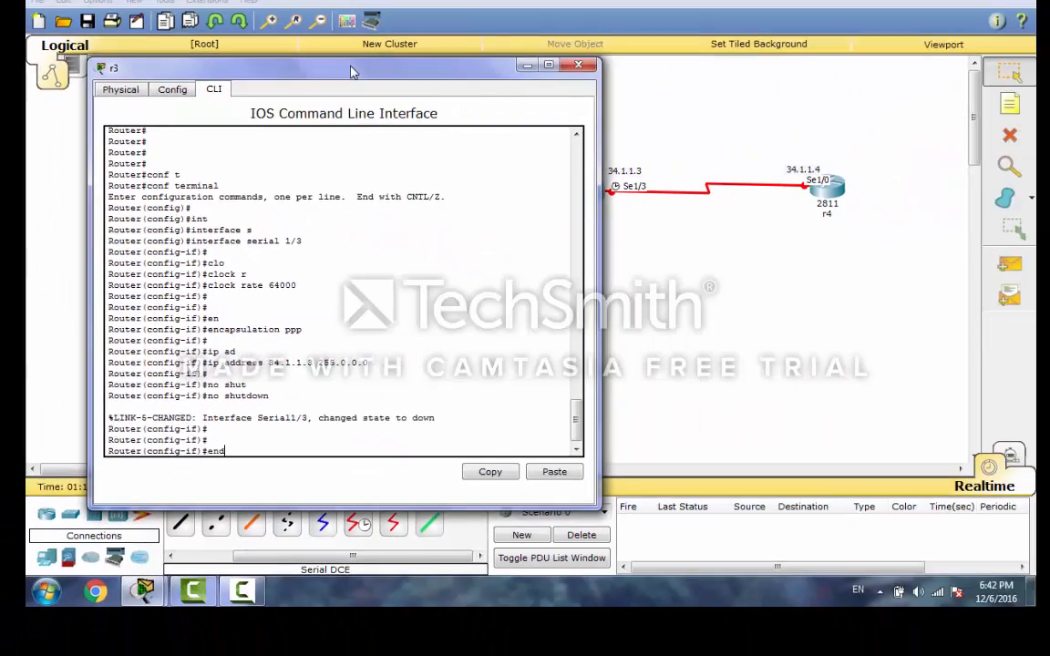
- Exit configuration mode, save router r3's configuration and close its window
key("Return")
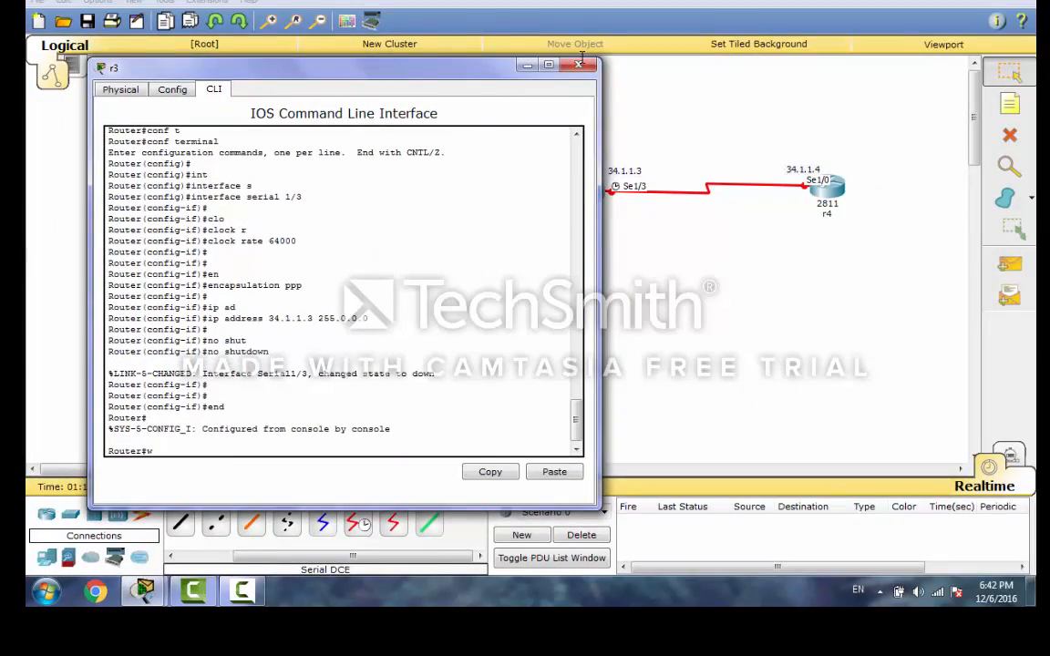
type("wr")
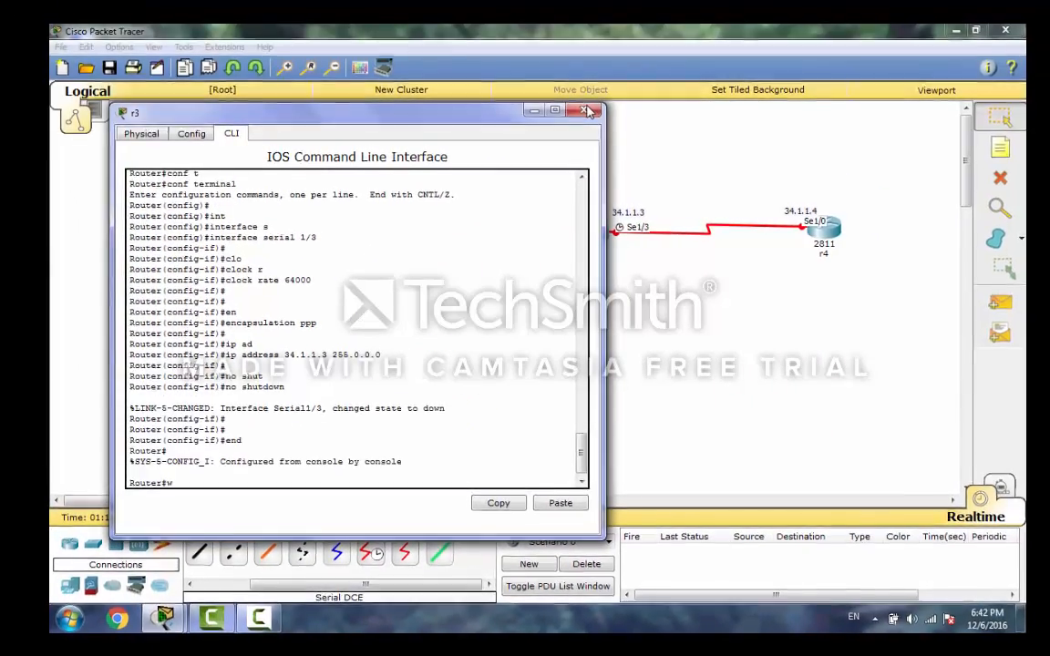
key("Return")
key("Return")
key("Return")
key("Return")
left_click(588, 110)
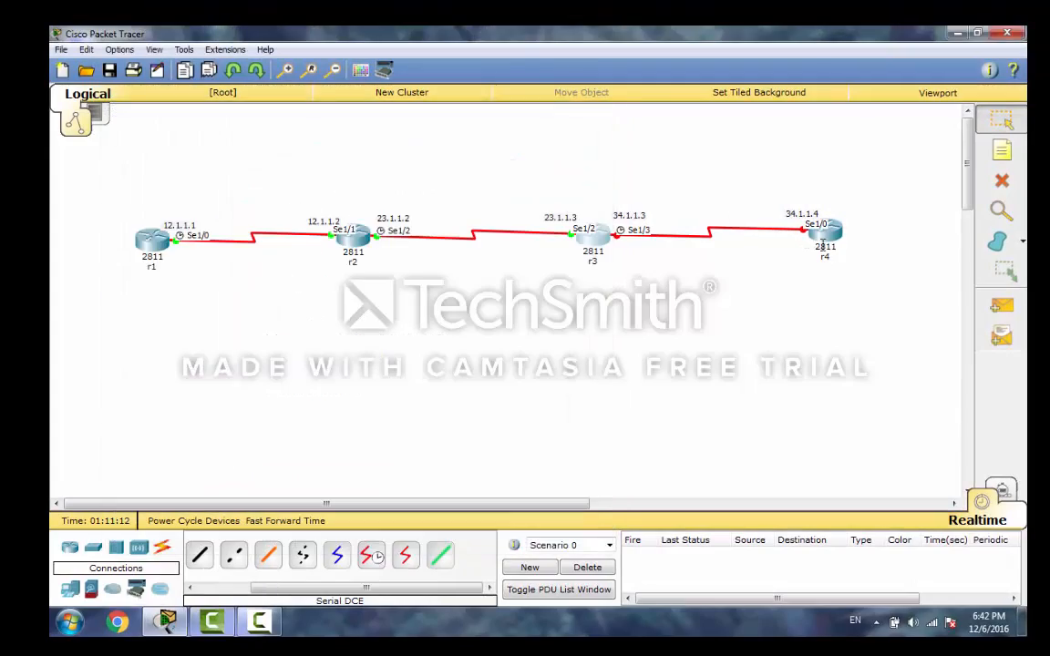
- Open router r4's command line, enable privileged mode and enter global configuration mode
left_click(831, 232)
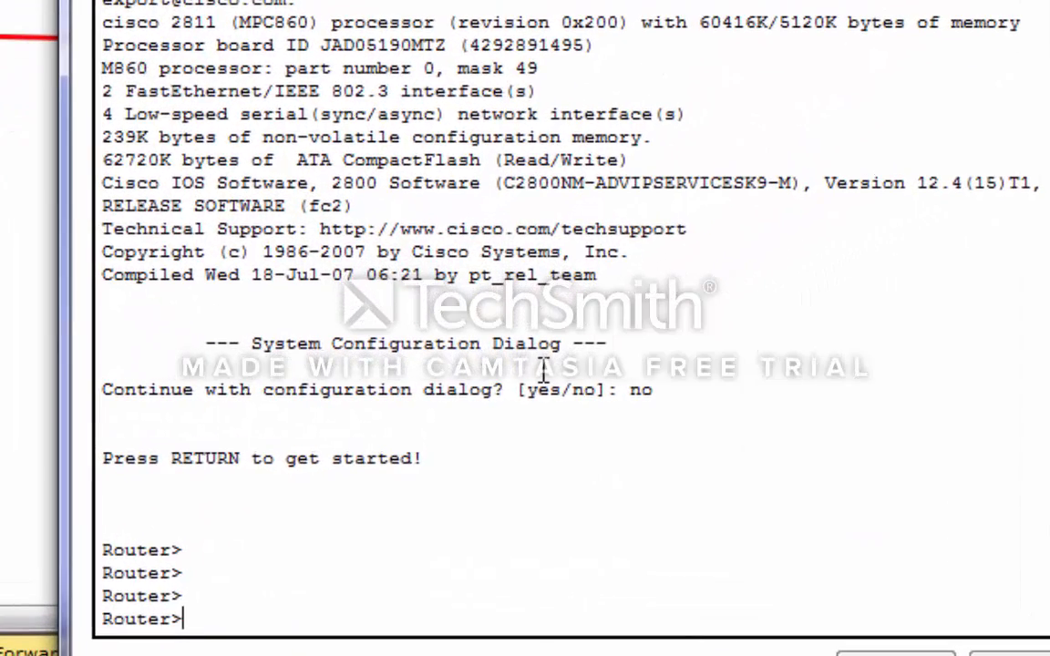
type("en")
key("Return")
key("Return")
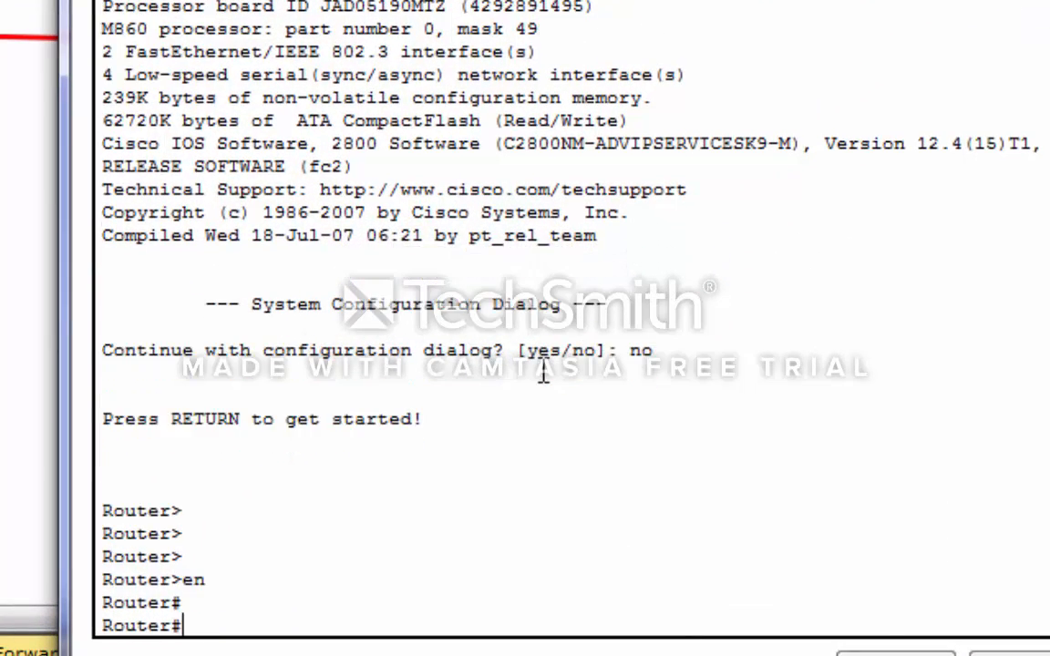
type("conf t")
key("Tab")
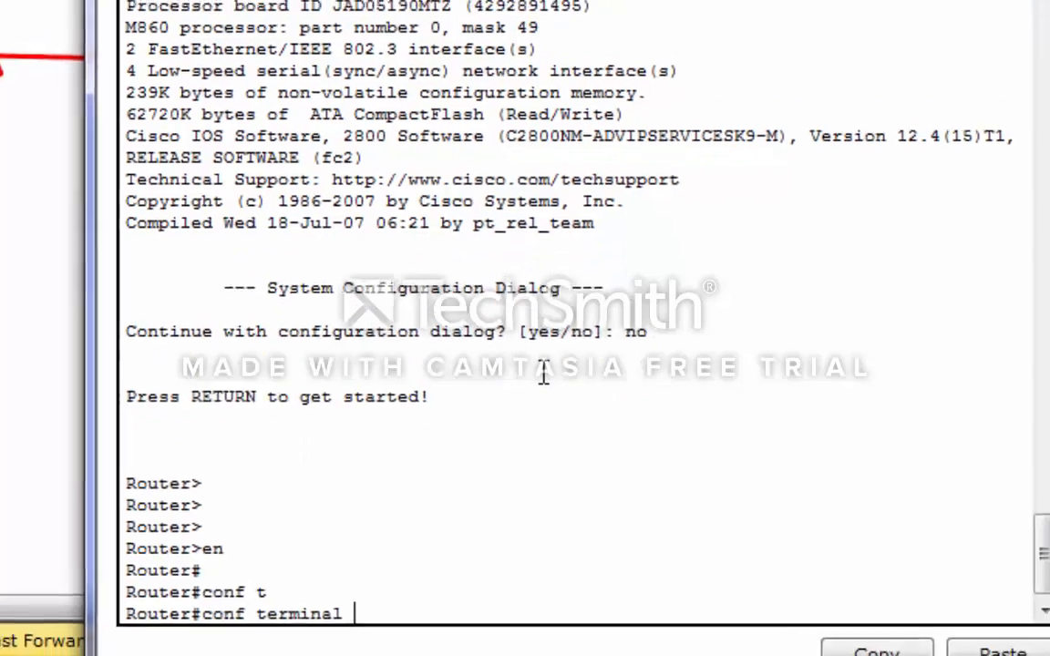
key("Return")
key("Return")
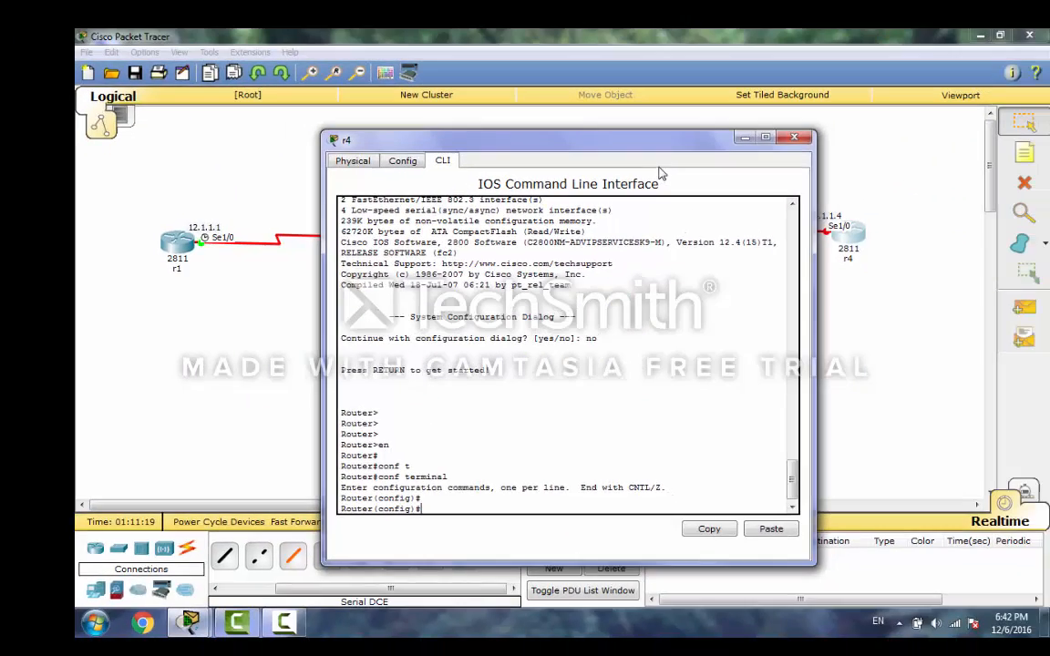
- Enter interface configuration mode for serial 1/0 on router r4, keeping the link labels in view
left_click_drag(525, 144, 392, 134)
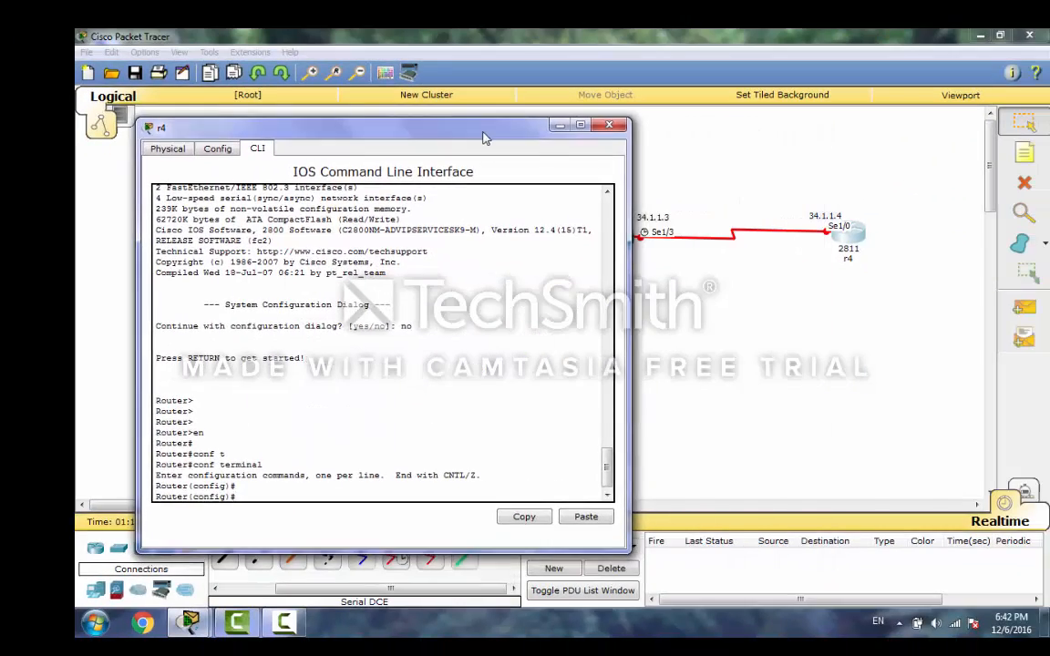
type("int st")
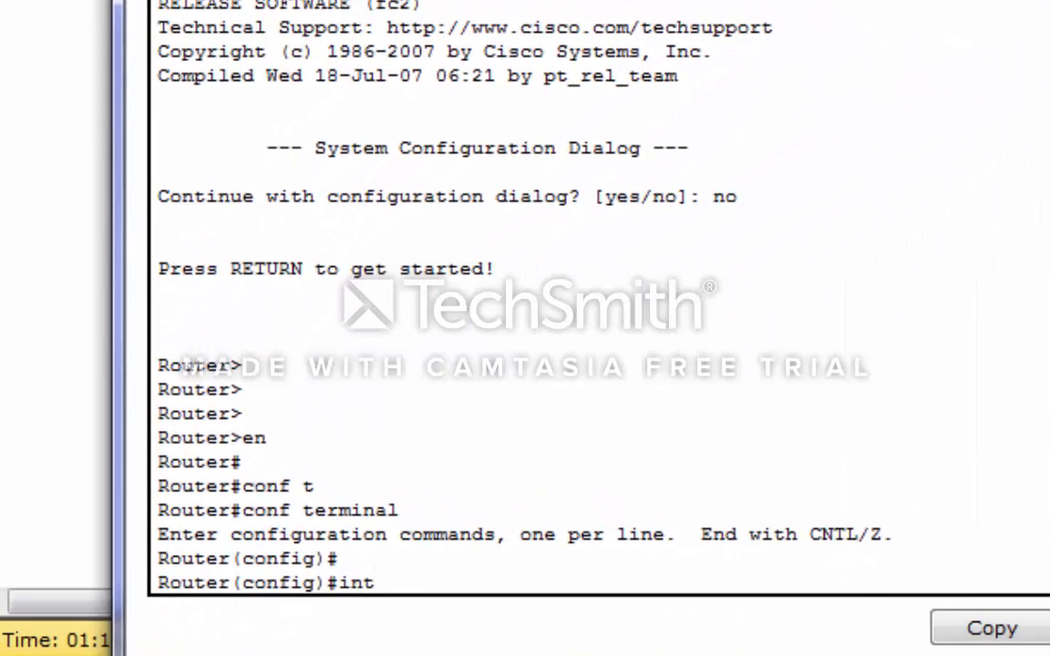
key("Tab")
key("BackSpace")
key("BackSpace")
key("BackSpace")
key("BackSpace")
key("BackSpace")
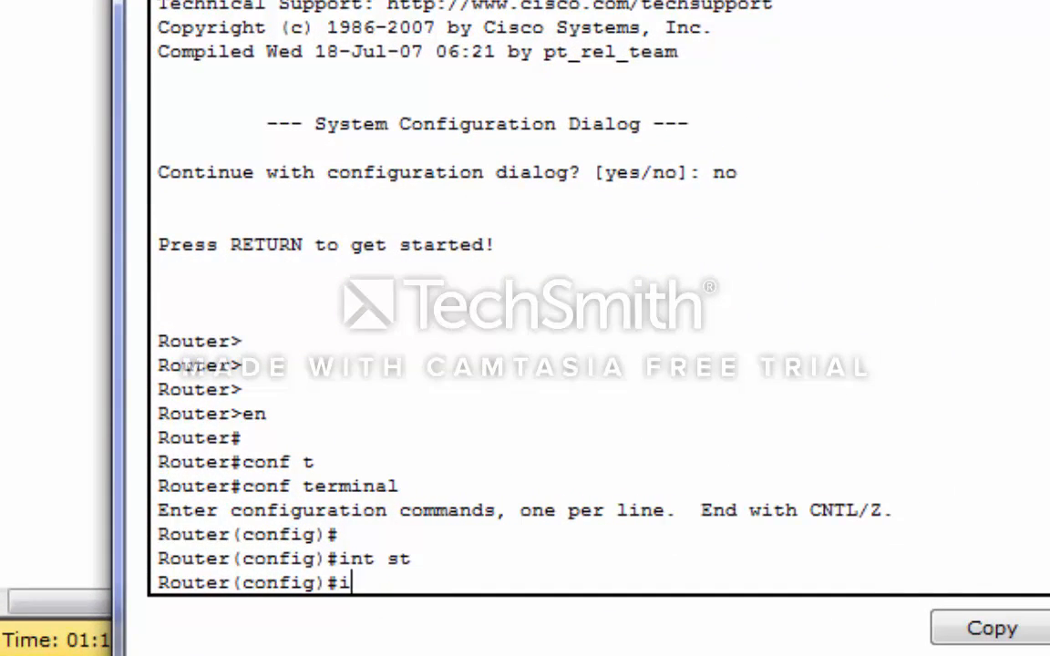
type("nt")
key("Tab")
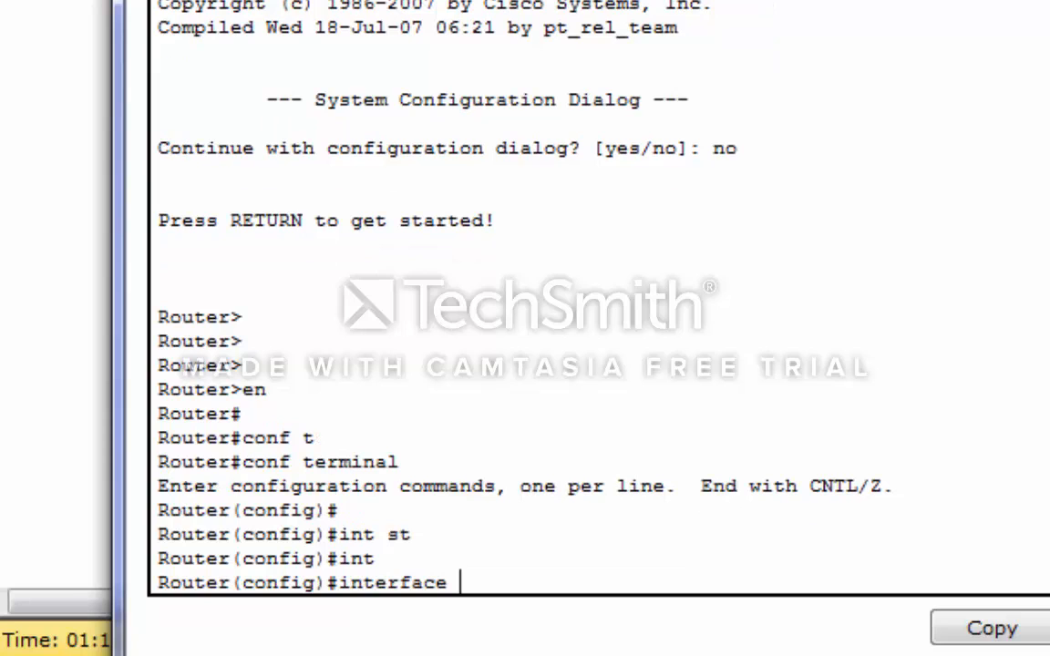
type("s")
key("Tab")
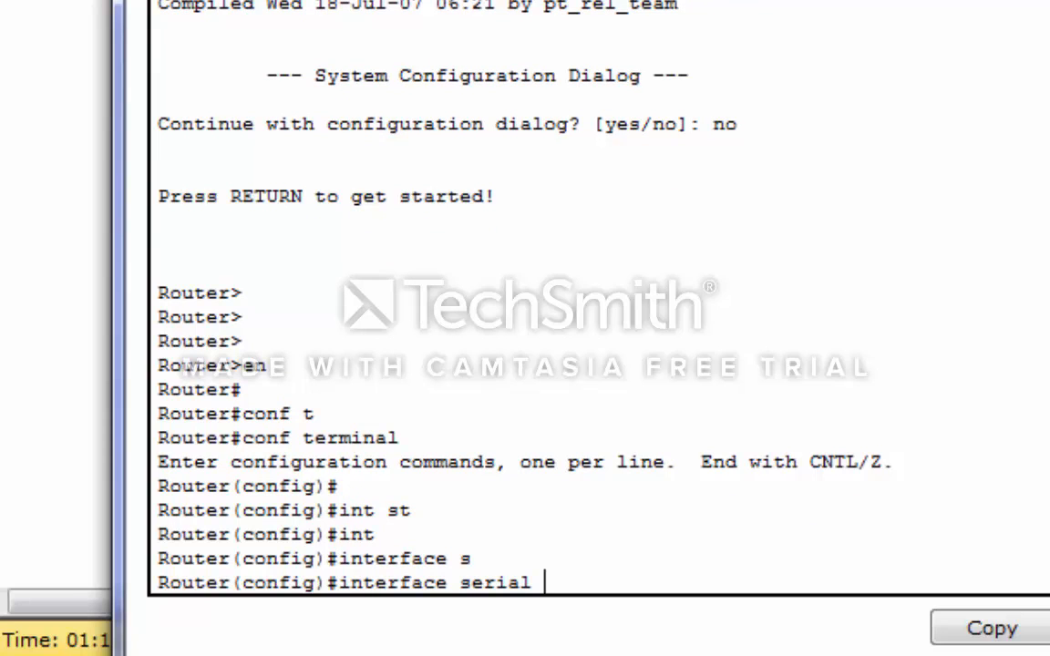
type("1/0")
key("Return")
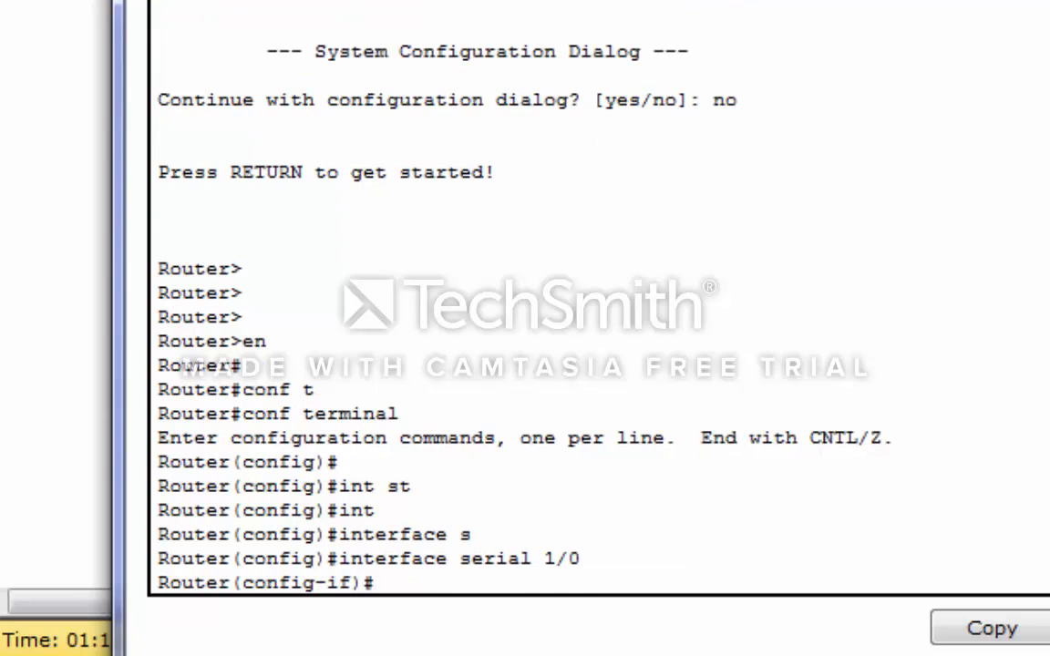
- Assign IP address 34.1.1.4 with subnet mask 255.0.0.0 to r4's serial 1/0 interface
type("ip ad")
key("Tab")
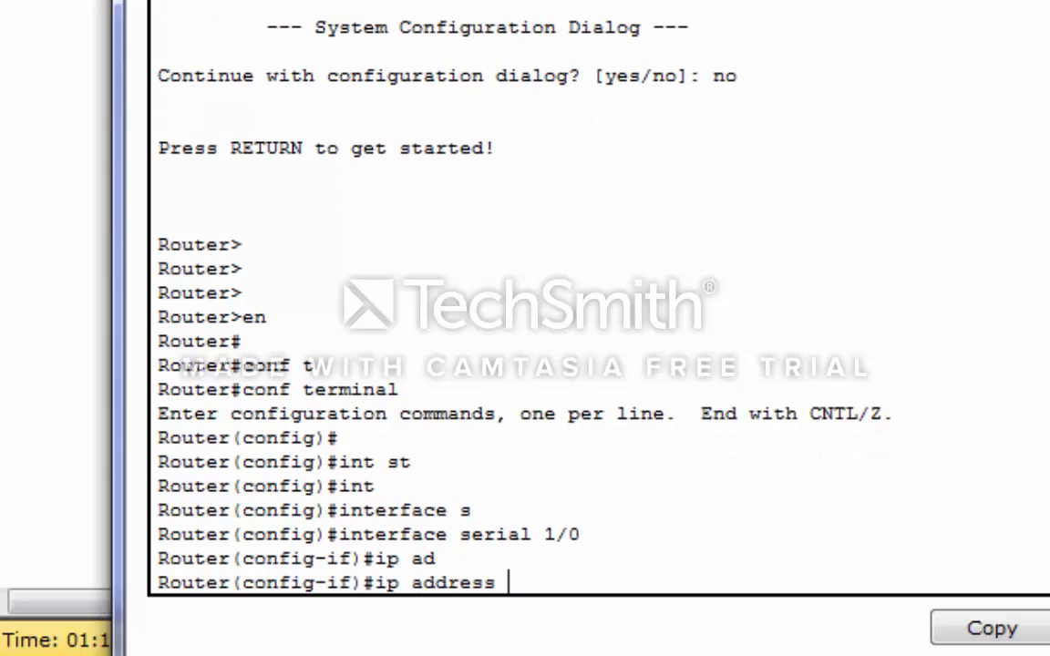
type("34.1")
type(".1.1.4 ")
type("255")
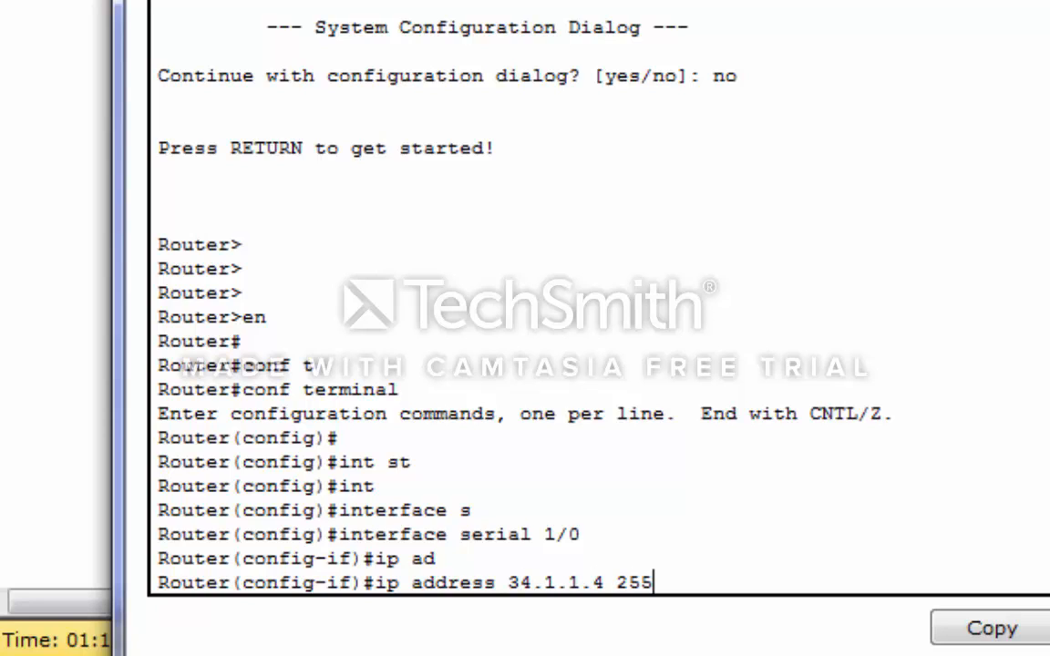
type(".0.0.0")
key("Return")
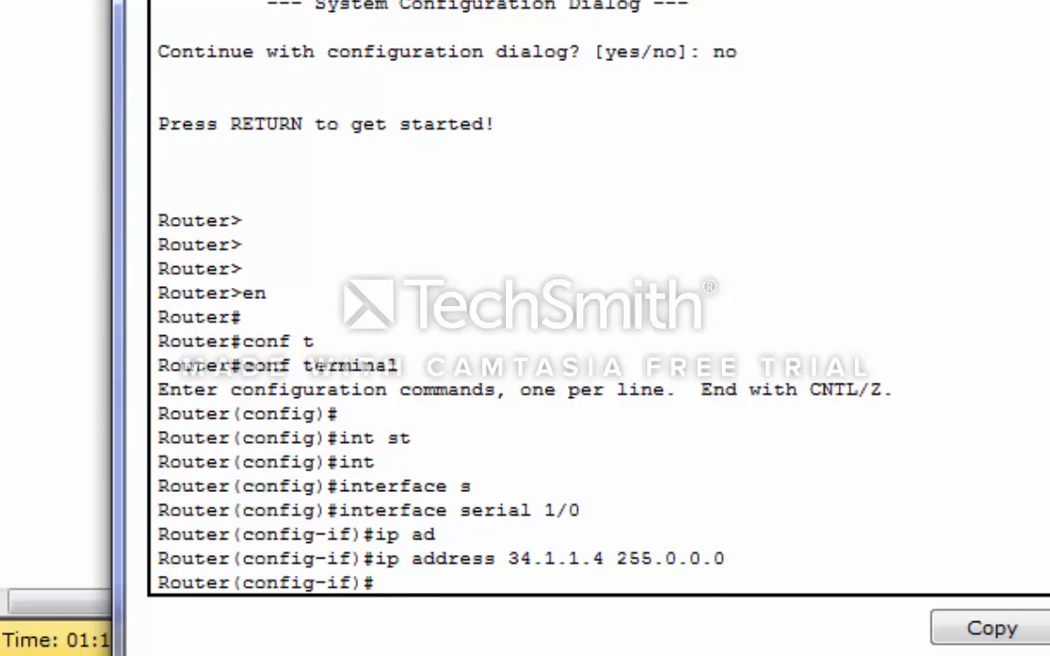
- Set PPP encapsulation on r4's serial 1/0 interface and enable it with no shutdown
type("en")
key("Tab")
type("ppp")
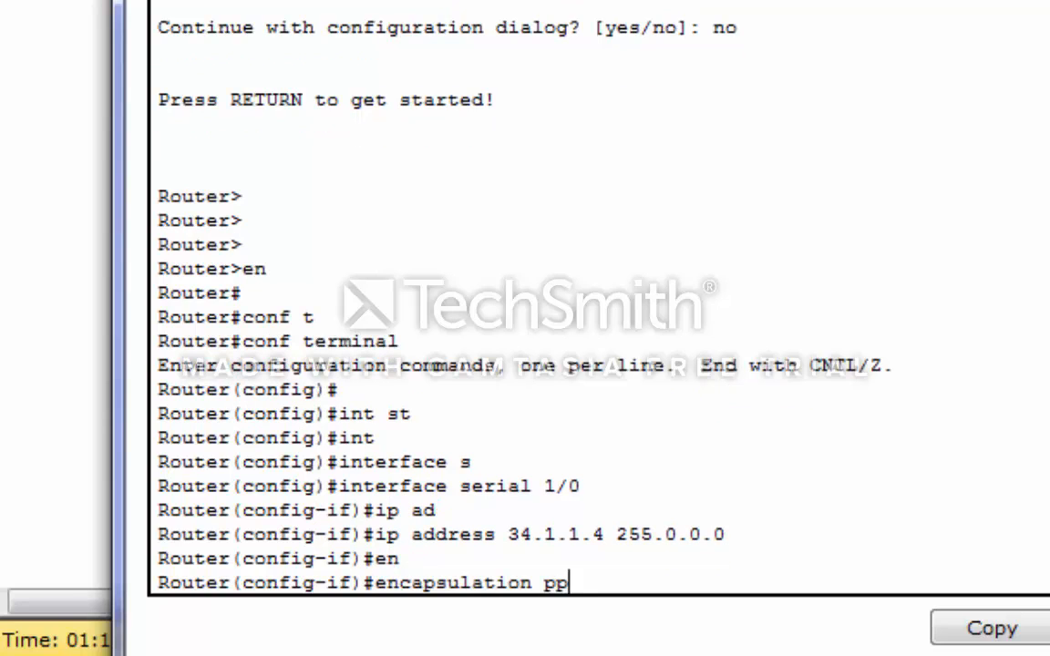
key("Return")
key("Return")
key("Return")
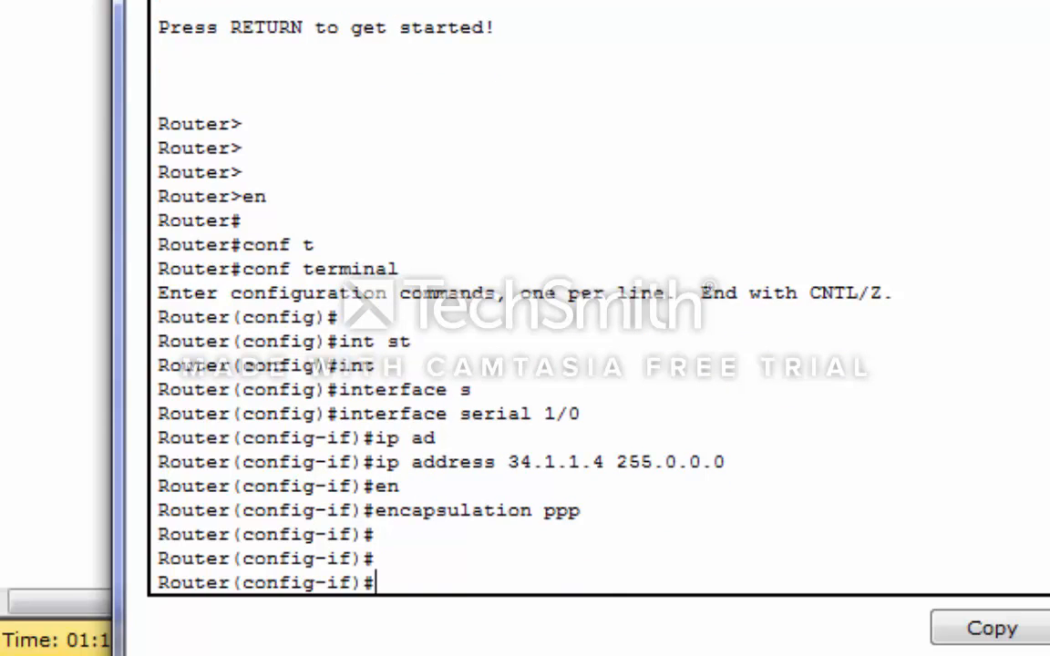
type("no shut")
key("Tab")
key("Return")
key("Return")
key("Return")
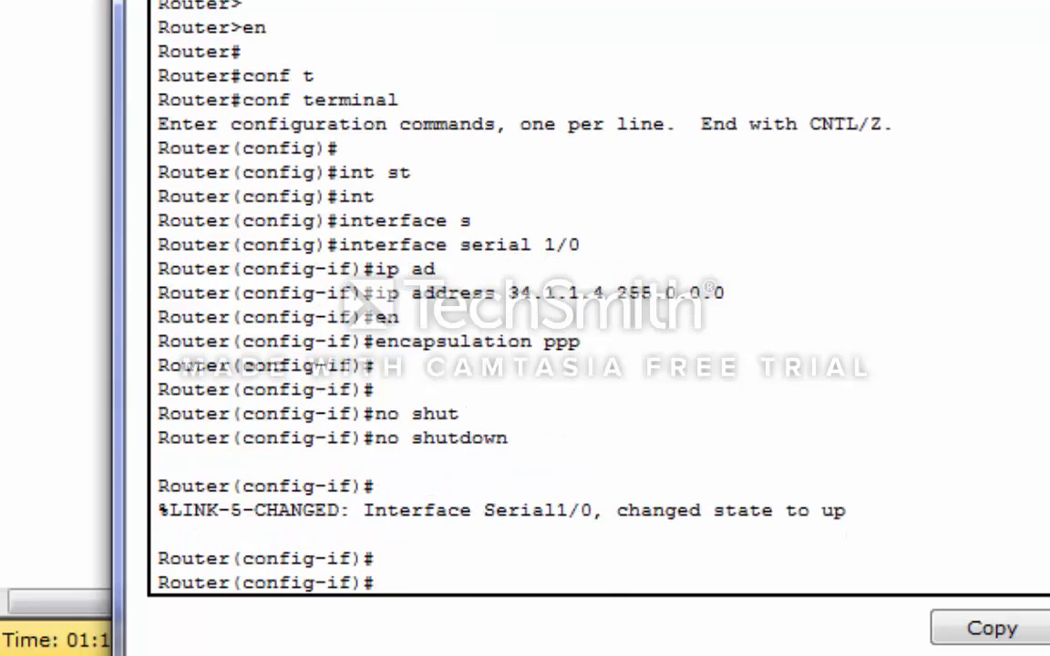
- Exit configuration mode, save router r4's configuration and close its window
type("end")
key("Return")
key("Return")
type("w")
key("Return")
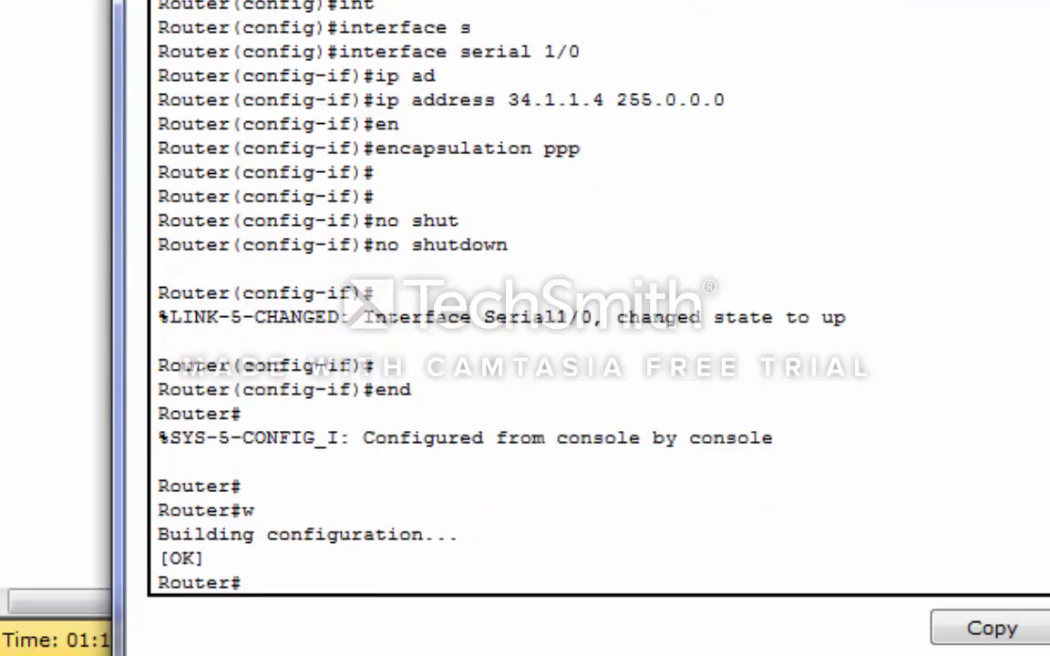
key("Return")
key("Return")
key("Return")
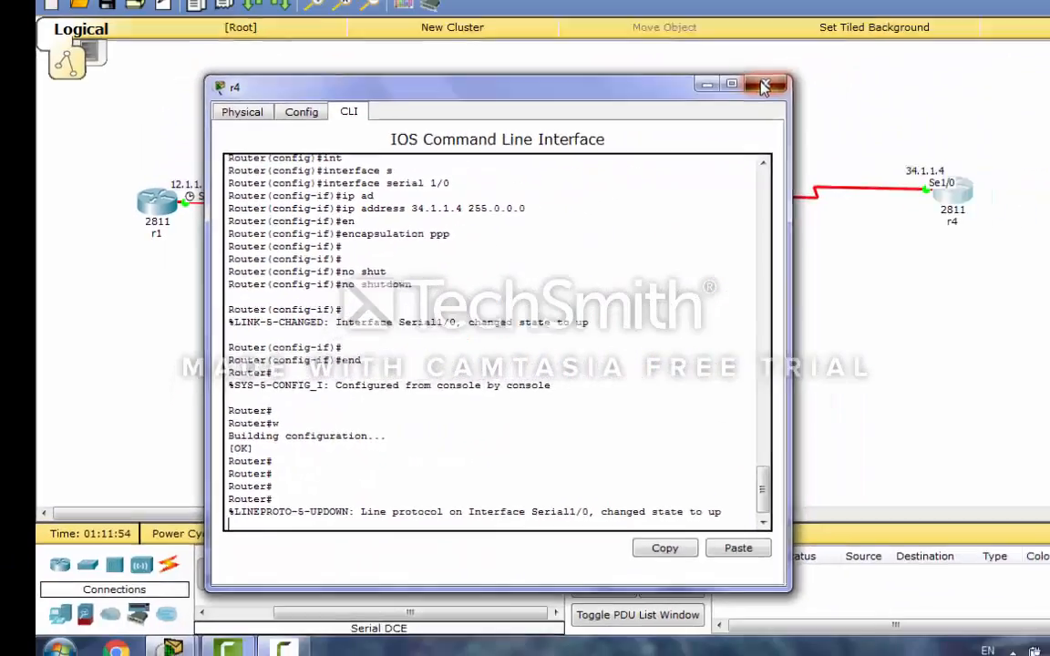
left_click(764, 86)
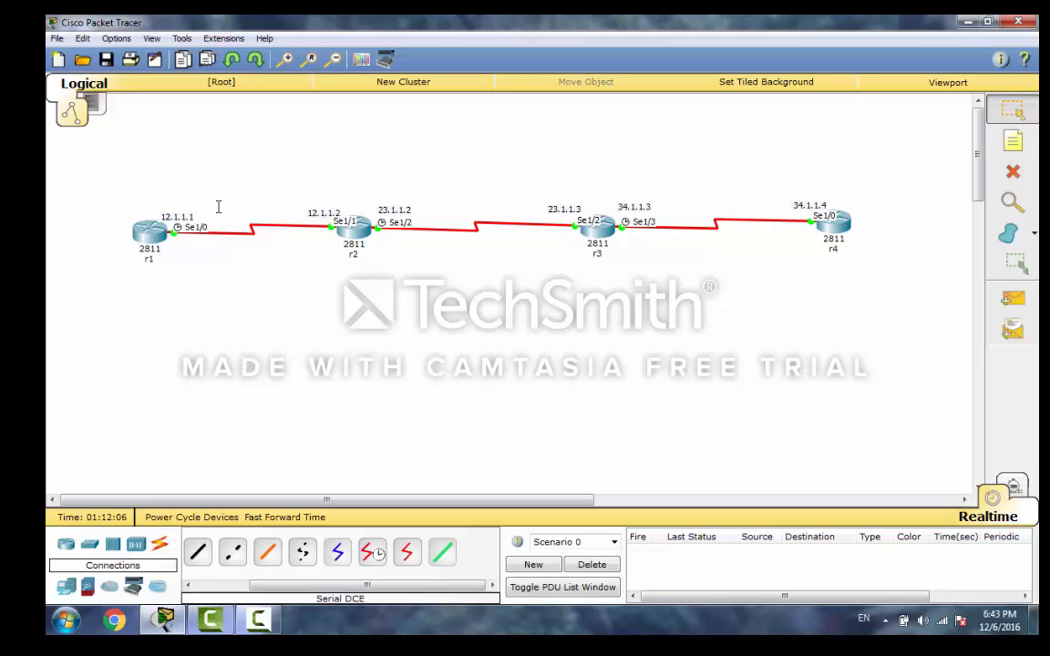
- Open router r1's command line, ping 12.1.1.2 on r2 and check the success rate
left_click(153, 230)
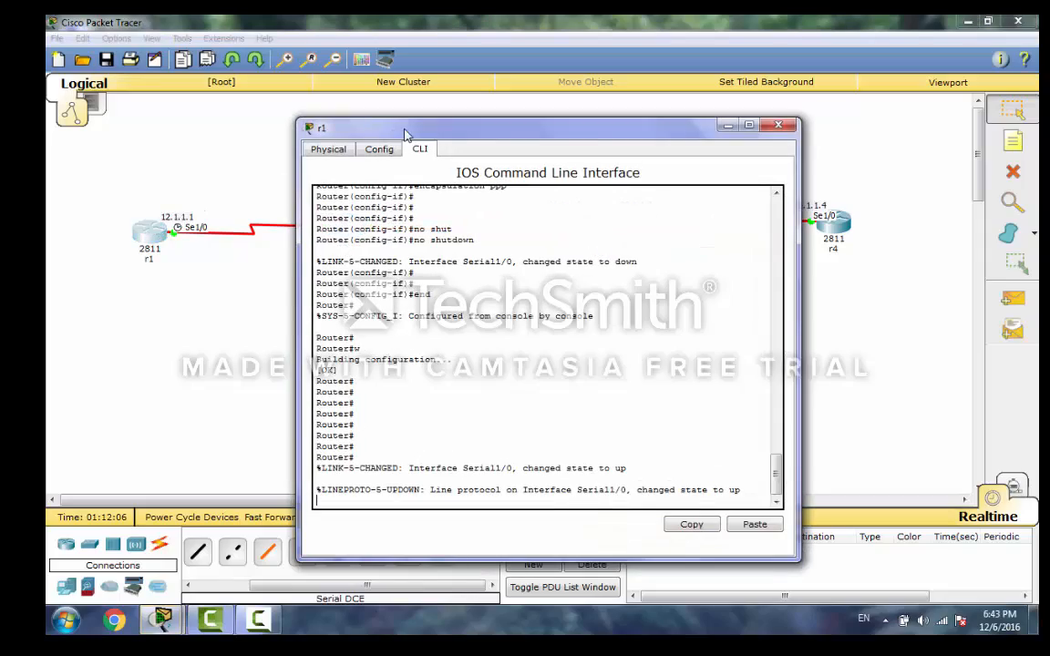
left_click_drag(397, 133, 437, 128)
key("Return")
key("Return")
key("Return")
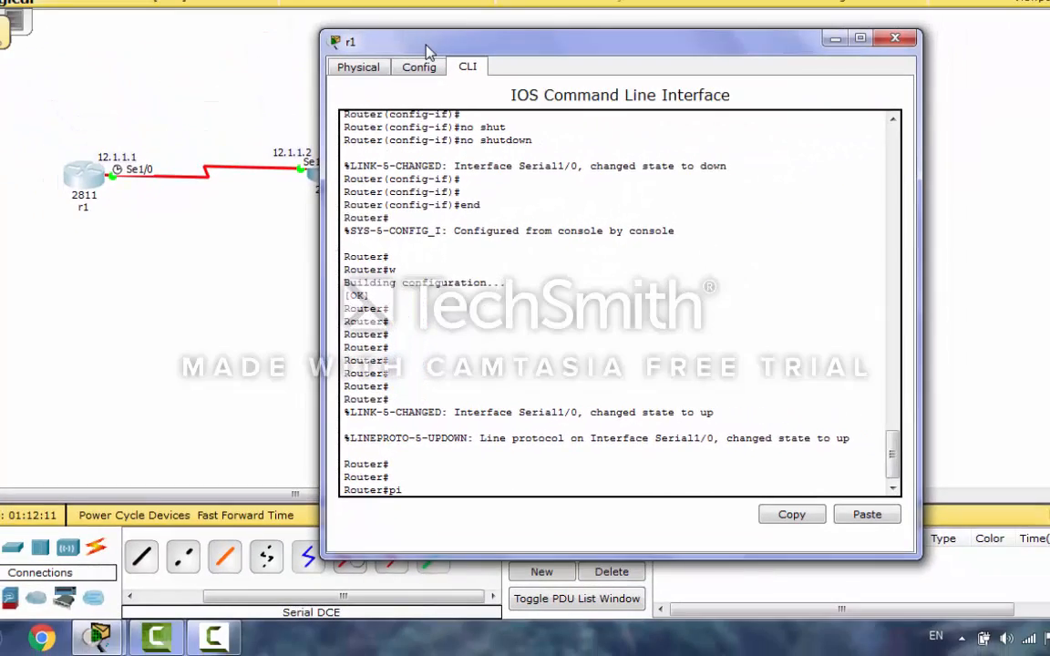
key("Tab")
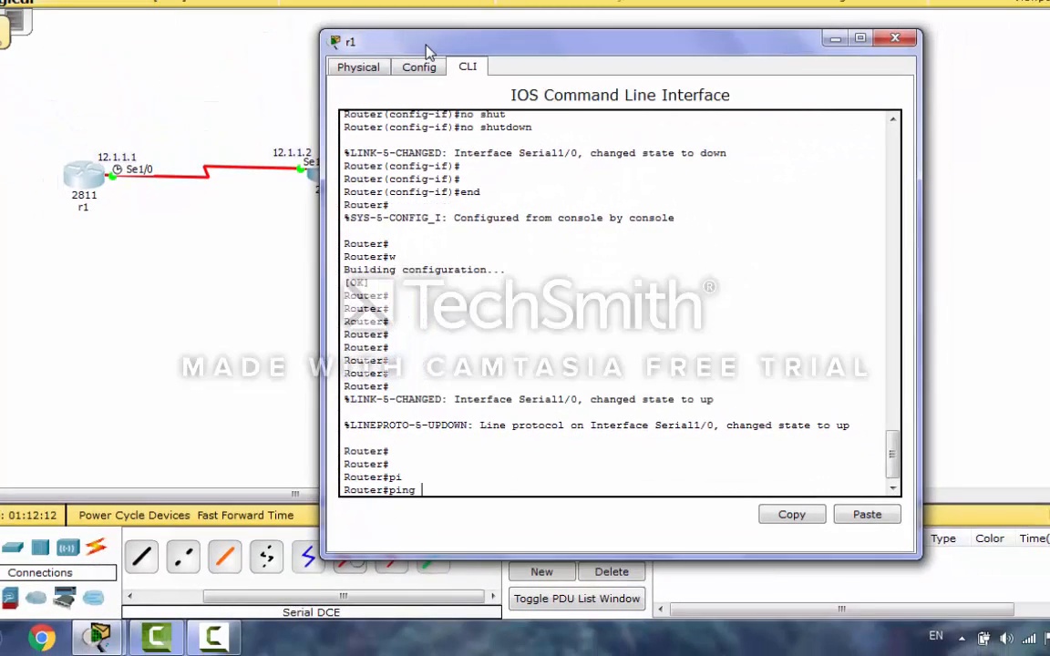
left_click_drag(428, 51, 532, 85)
left_click_drag(528, 135, 453, 42)
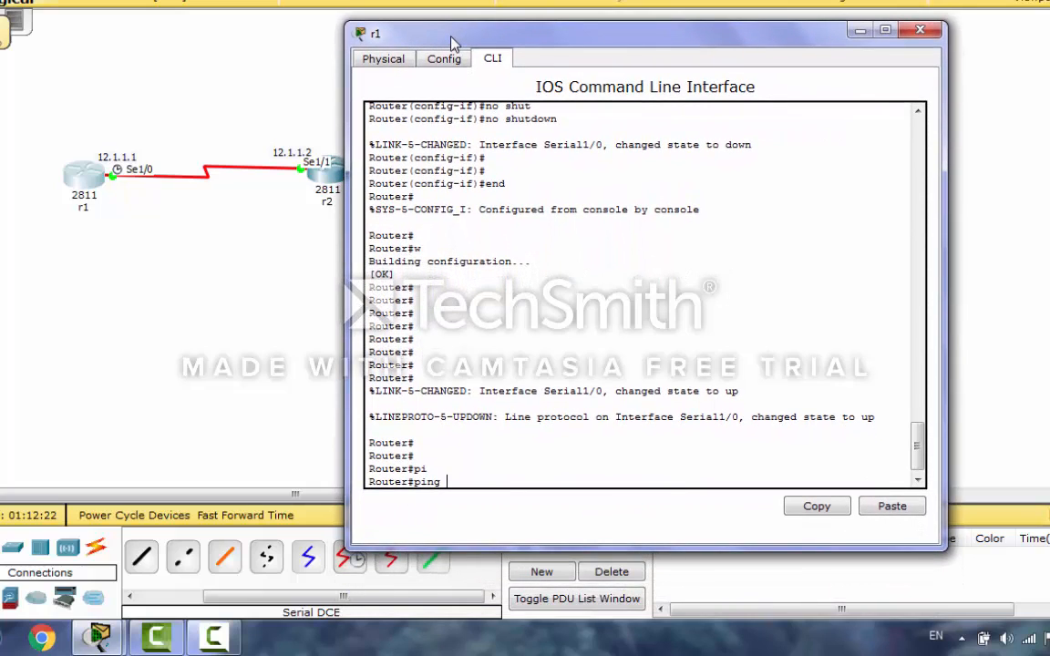
type("12.1.1")
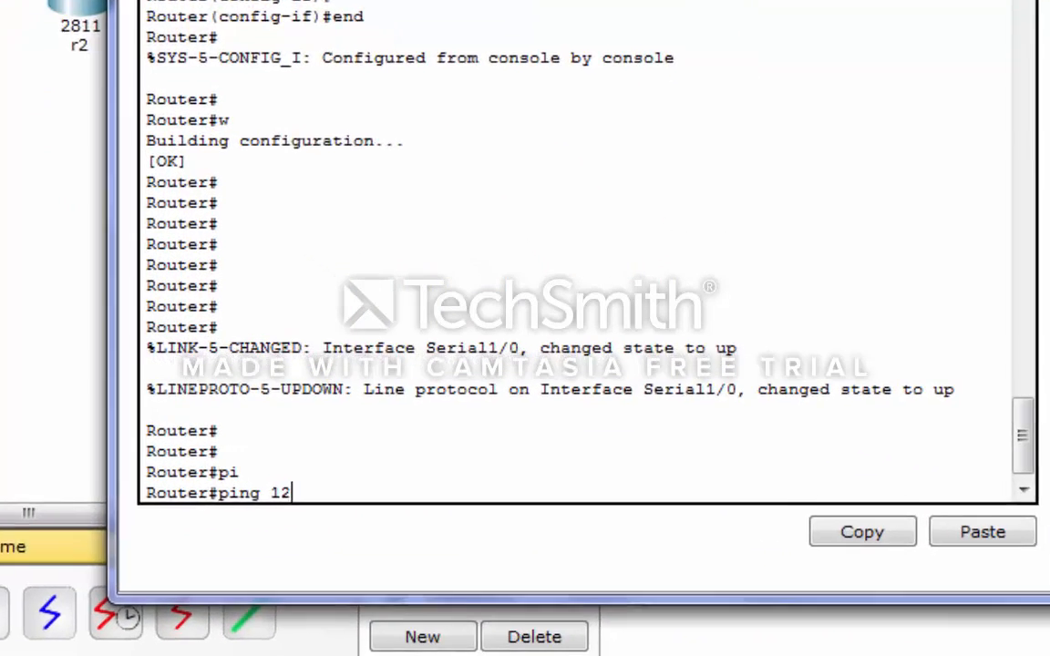
type(".2")
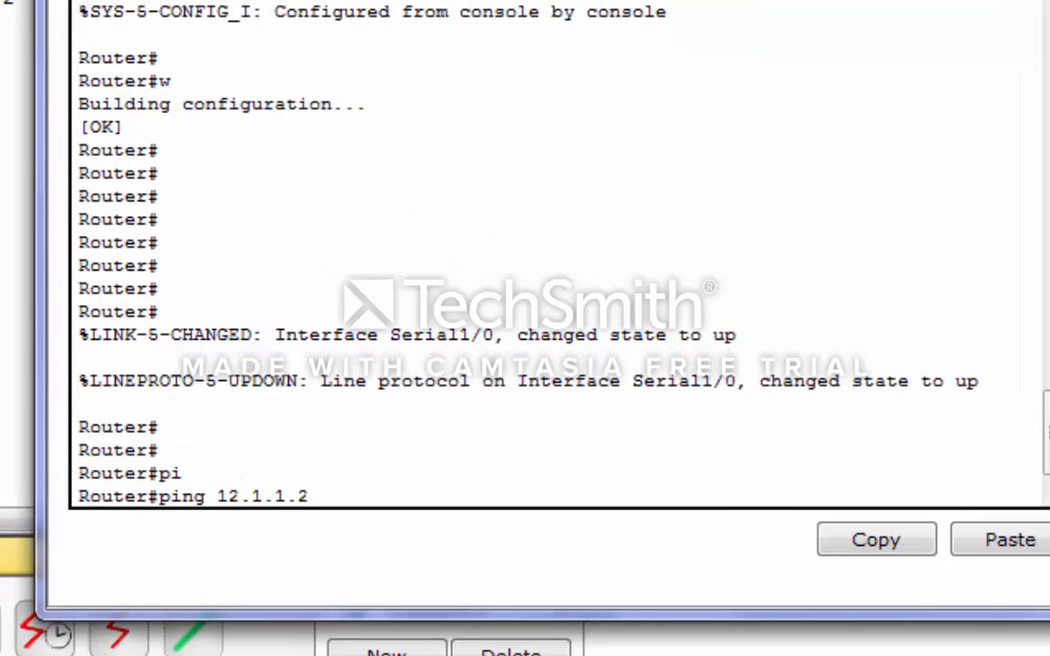
key("Return")
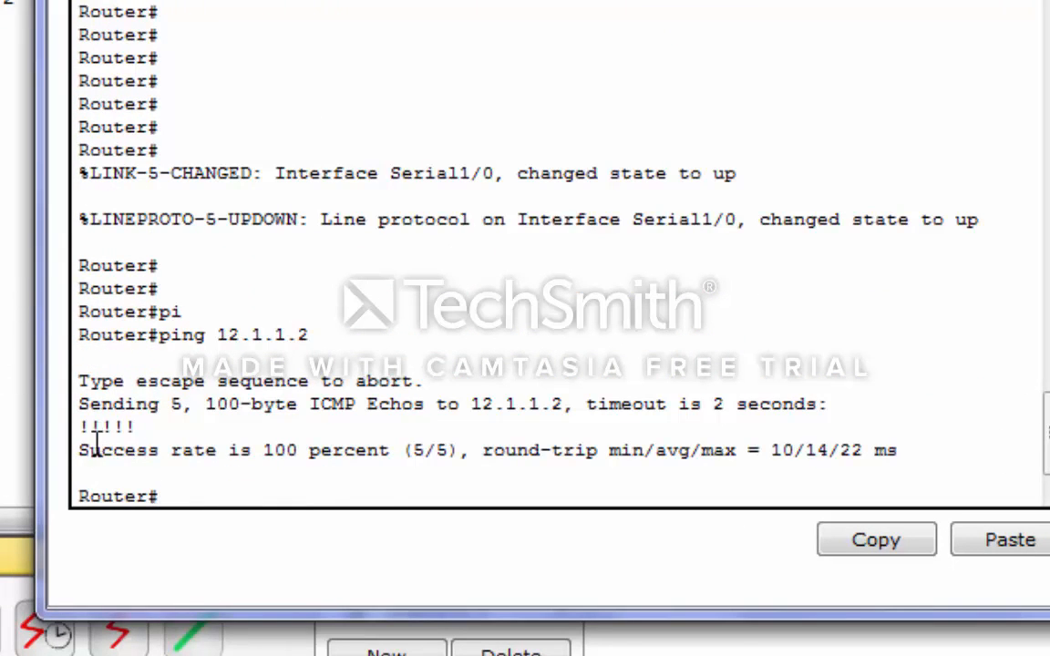
left_click_drag(82, 450, 493, 452)
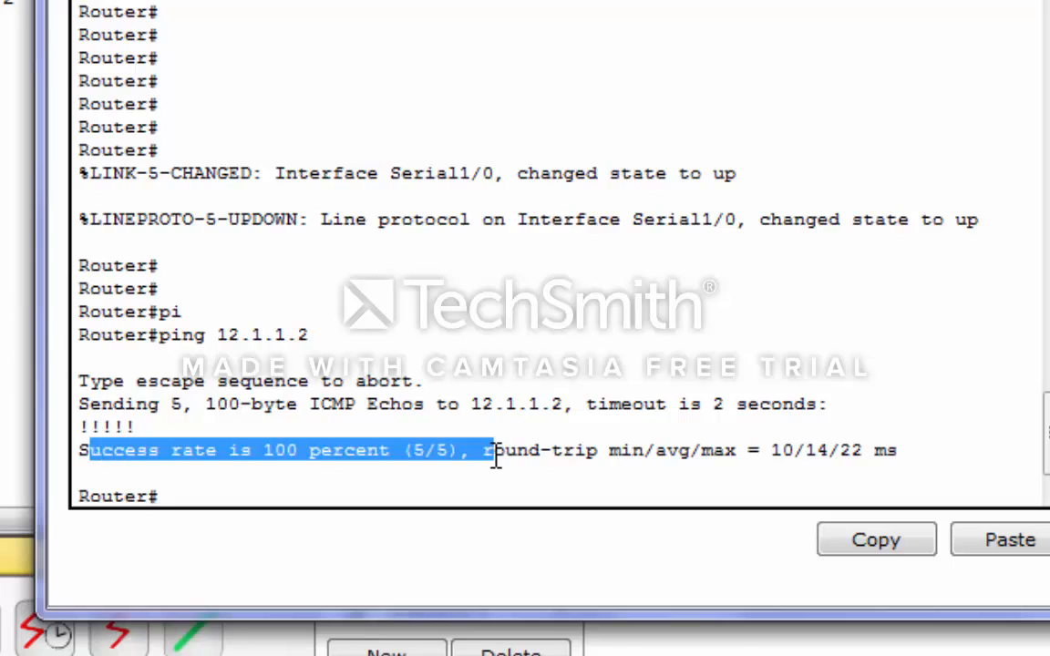
left_click(296, 485)
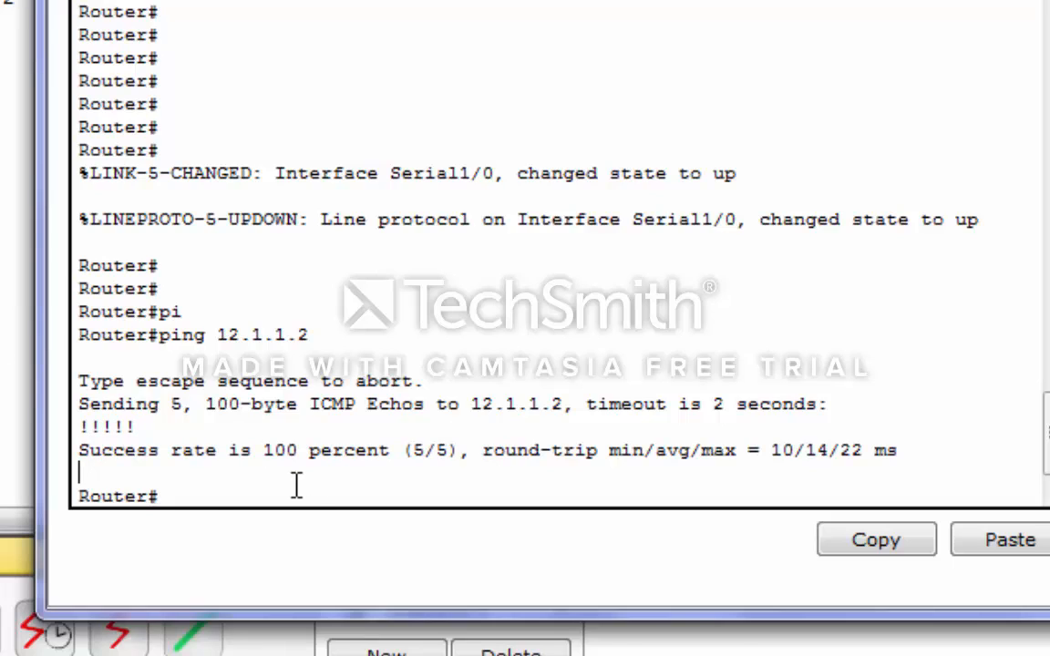
- Ping 23.1.1.2, r2's far-side address, from router r1 and check the success rate
key("Up")
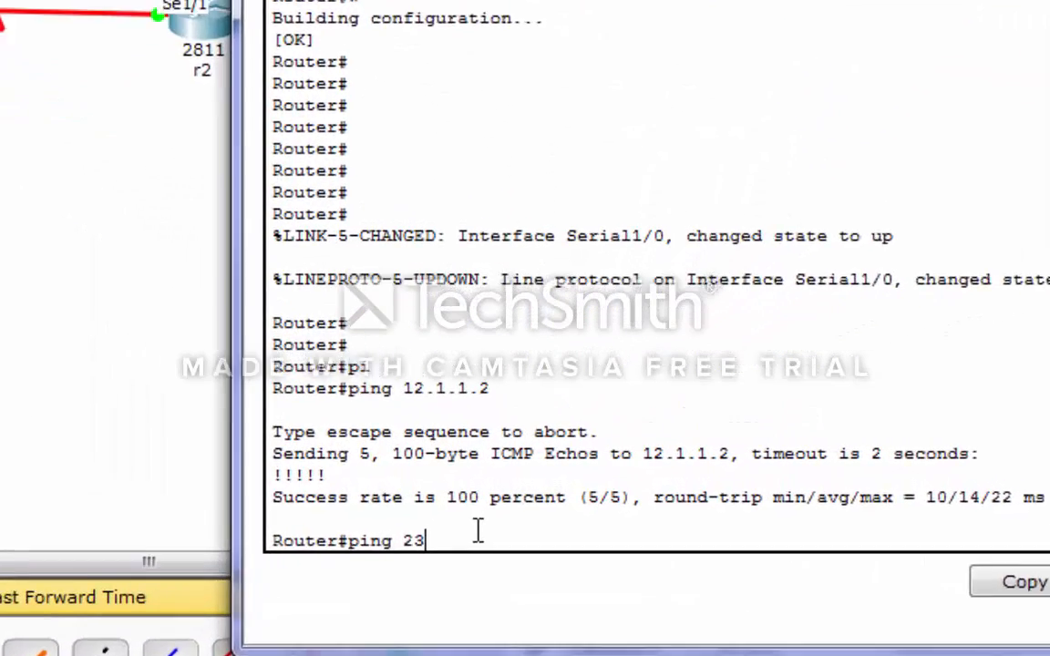
type(".1.1.")
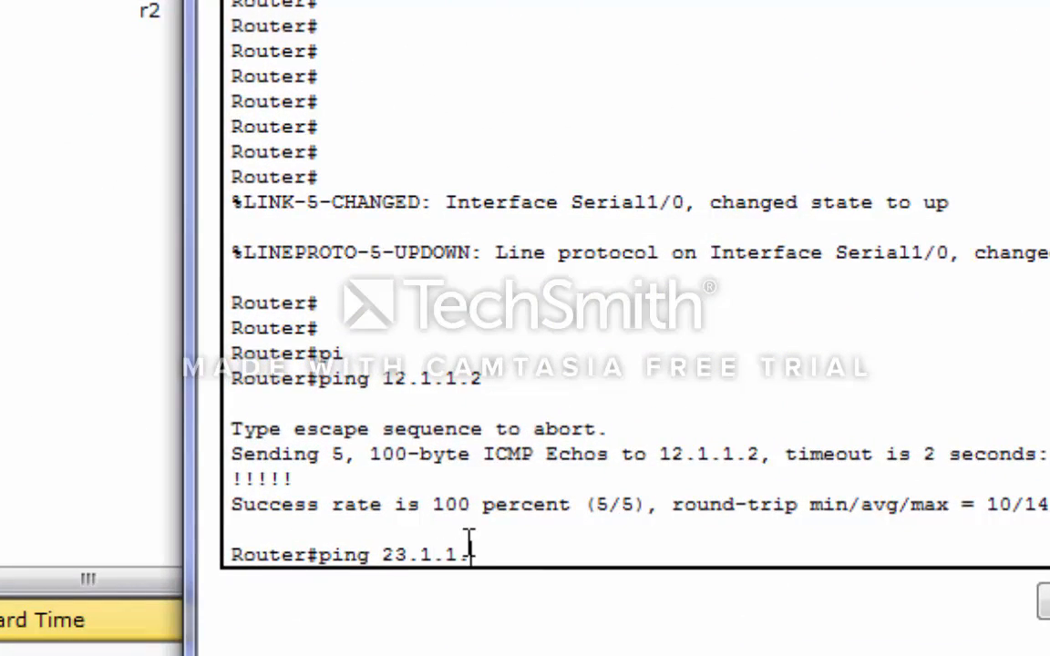
type("2")
key("Return")
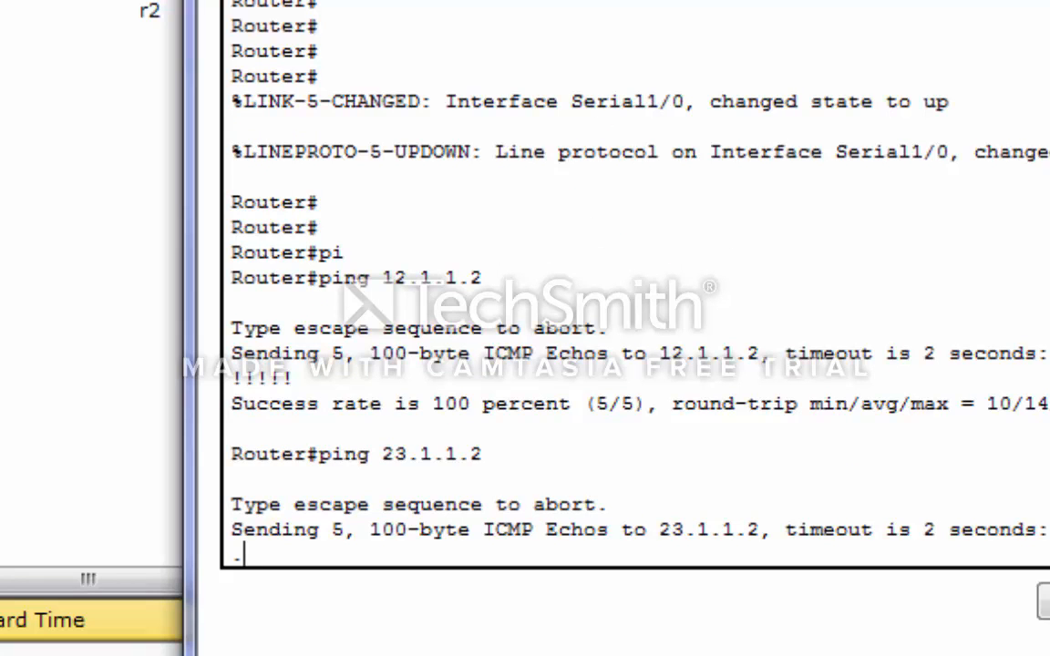
left_click_drag(546, 0, 606, 0)
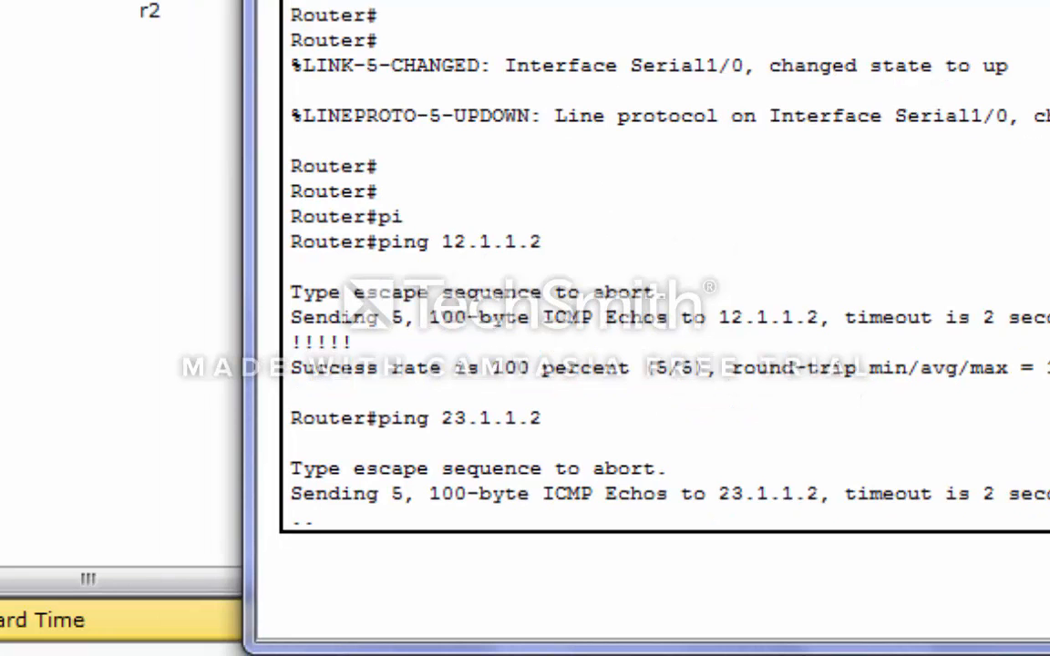
mouse_move(605, 0)
left_mouse_down()
mouse_move(557, 0)
mouse_move(623, 6)
left_mouse_up()
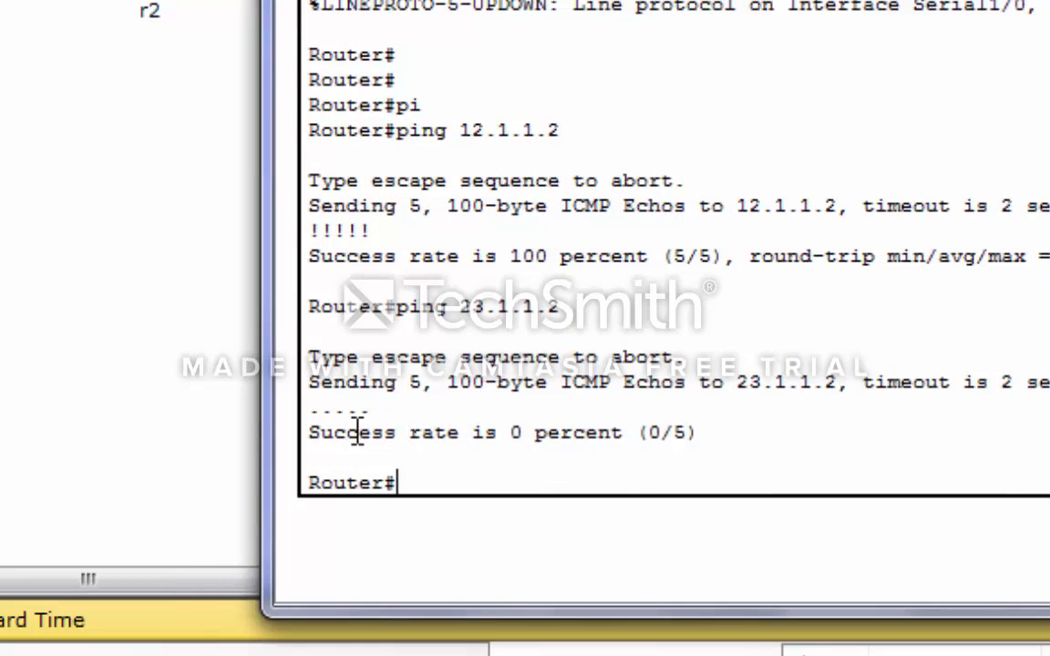
left_click_drag(312, 434, 620, 429)
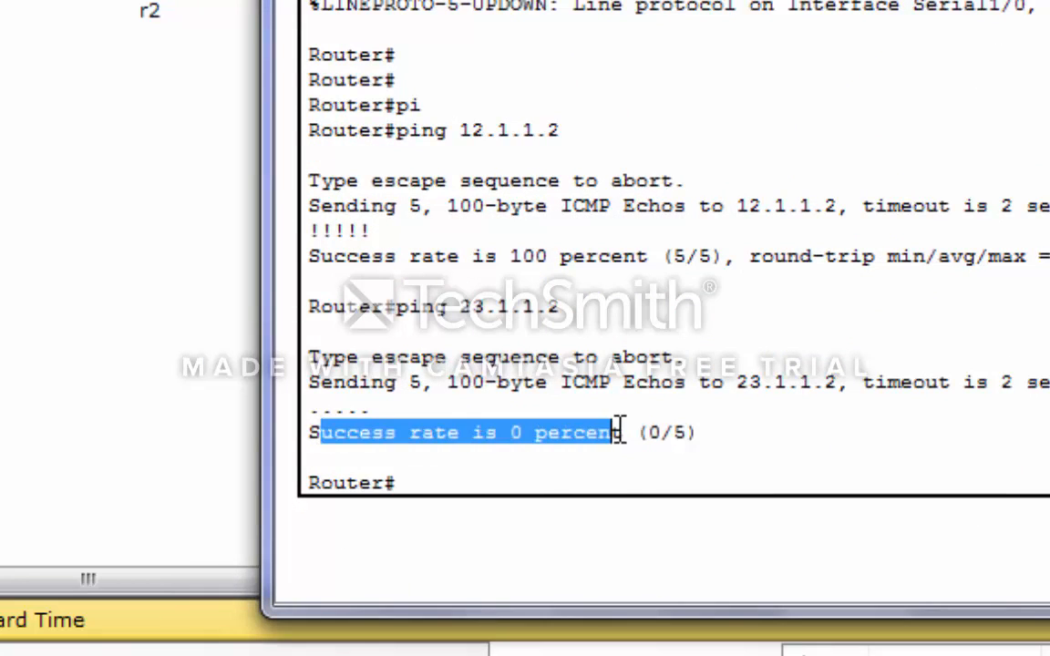
left_click(525, 470)
- Ping r3's address 34.1.1.3 from router r1
key("Up")
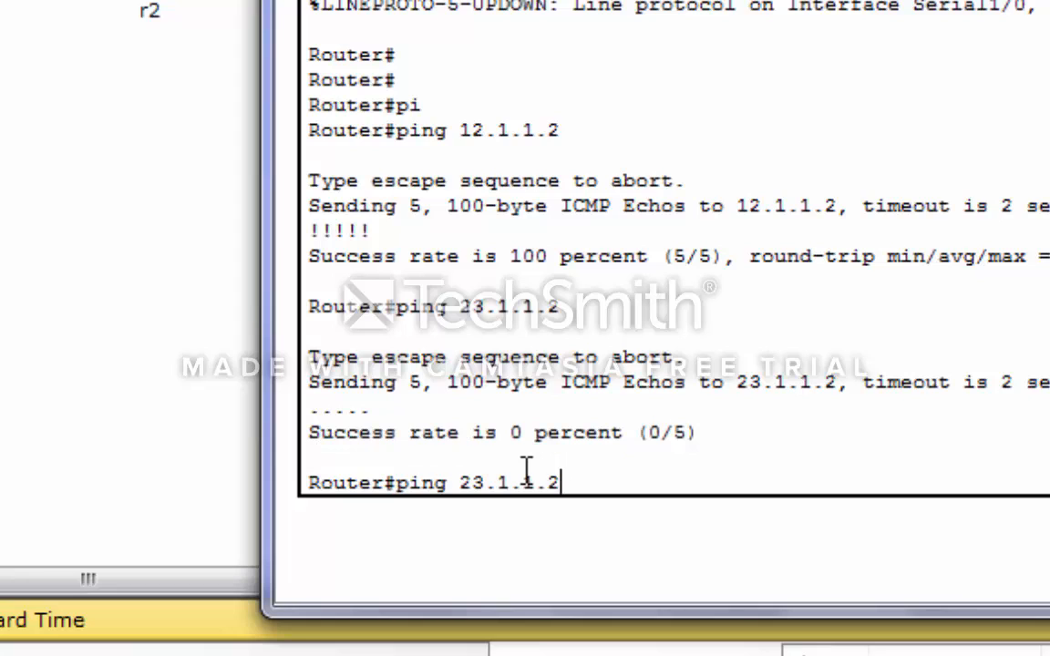
key("BackSpace")
key("BackSpace")
key("BackSpace")
key("BackSpace")
key("BackSpace")
key("BackSpace")
key("BackSpace")
key("BackSpace")
type("34.1.1.3")
key("Return")
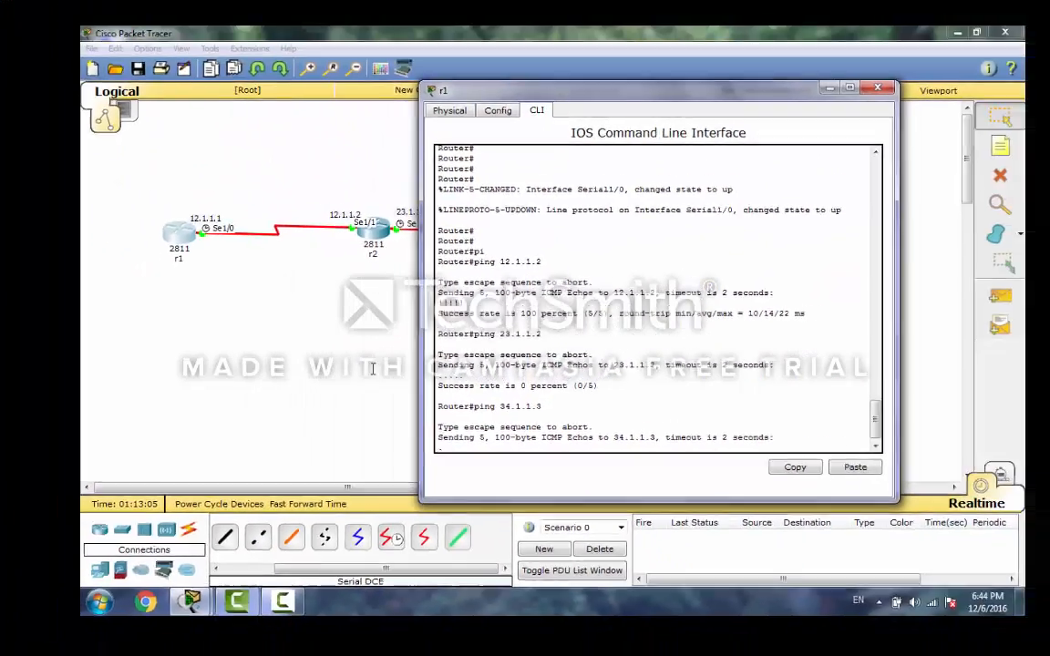
- Examine the address labels of the r2–r3 and r3–r4 links in the topology
left_click(146, 290)
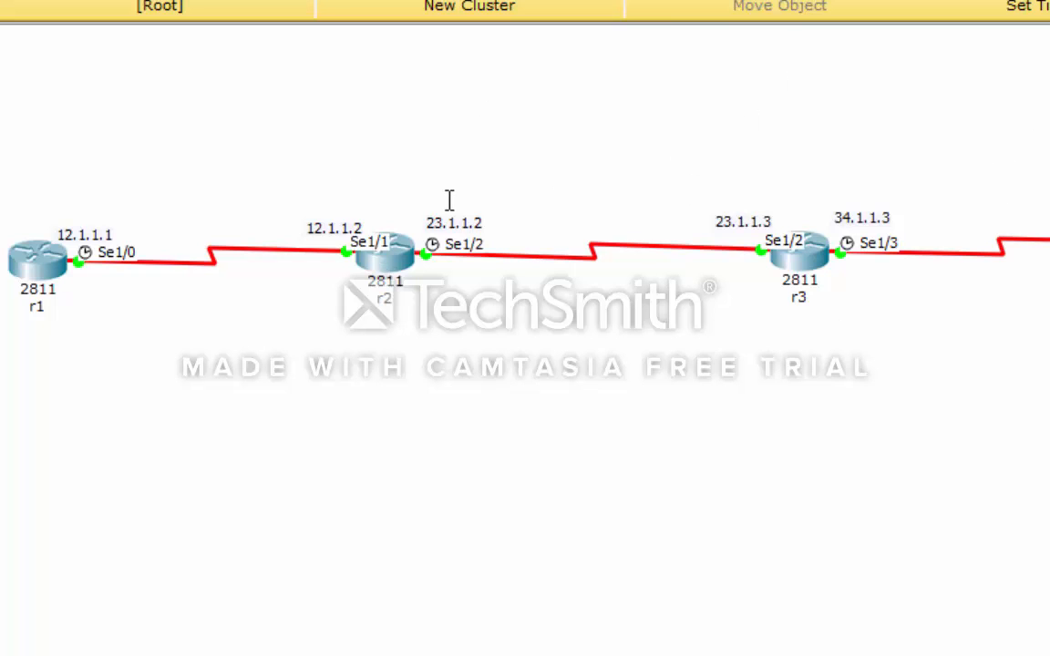
left_click_drag(450, 202, 770, 228)
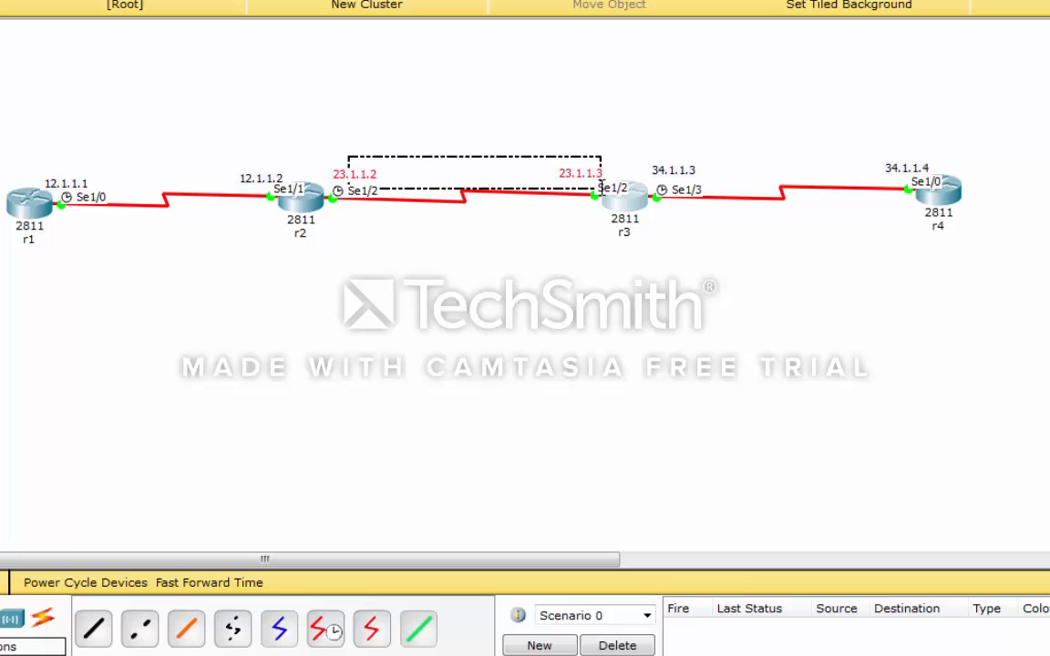
left_click_drag(600, 186, 601, 185)
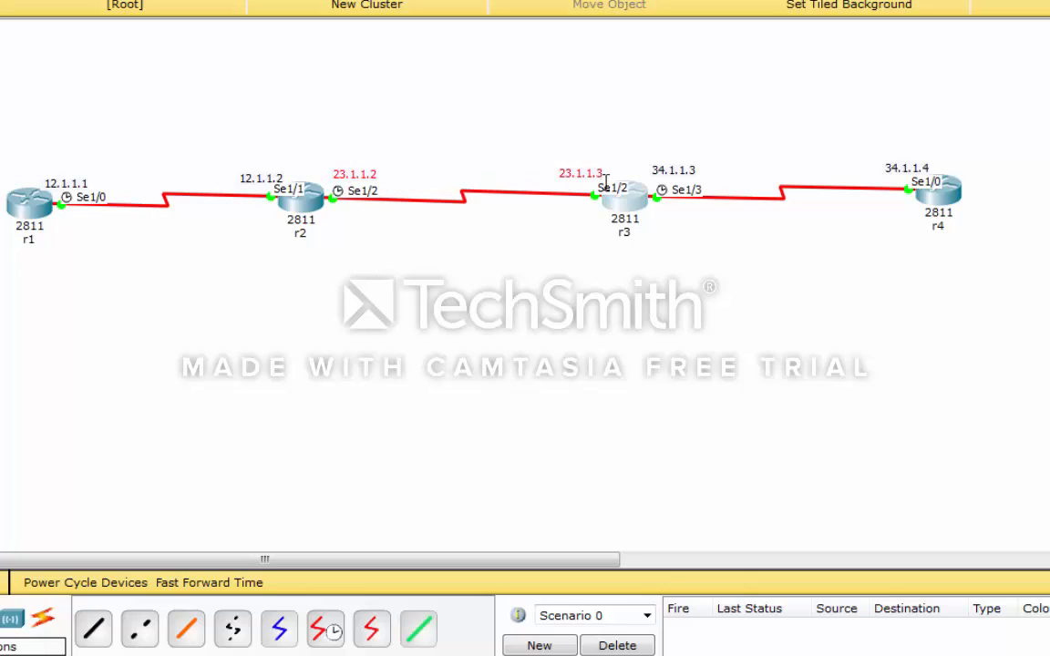
left_click(657, 148)
left_click_drag(674, 170, 934, 170)
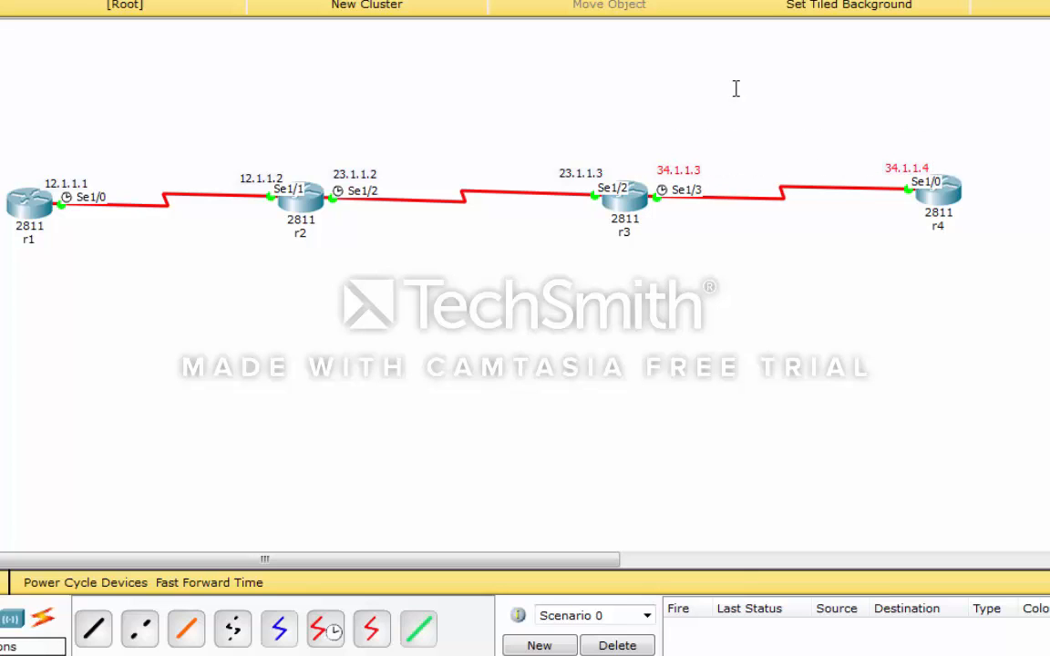
left_click(663, 80)
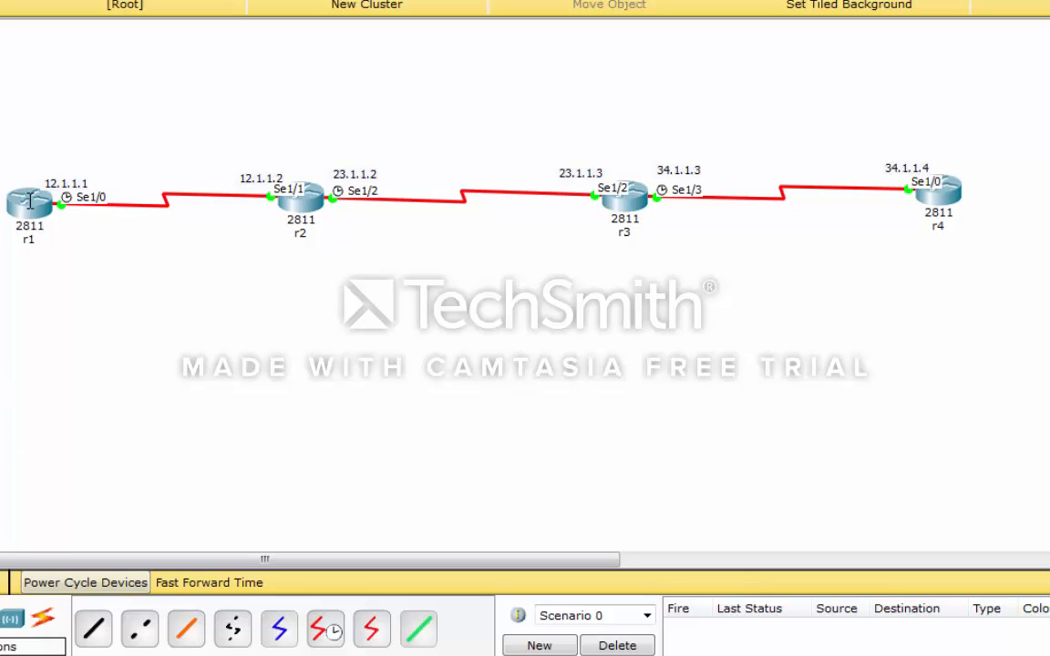
- Reopen router r1's command line beside the r1–r2 link and enter global configuration mode
left_click(27, 187)
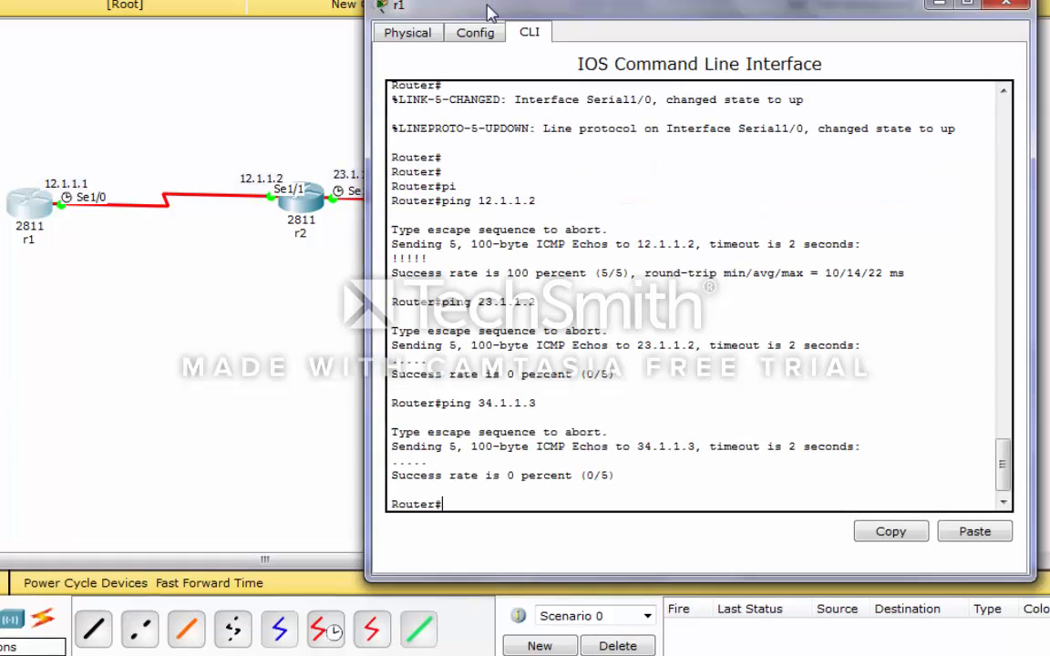
left_click_drag(487, 5, 501, 8)
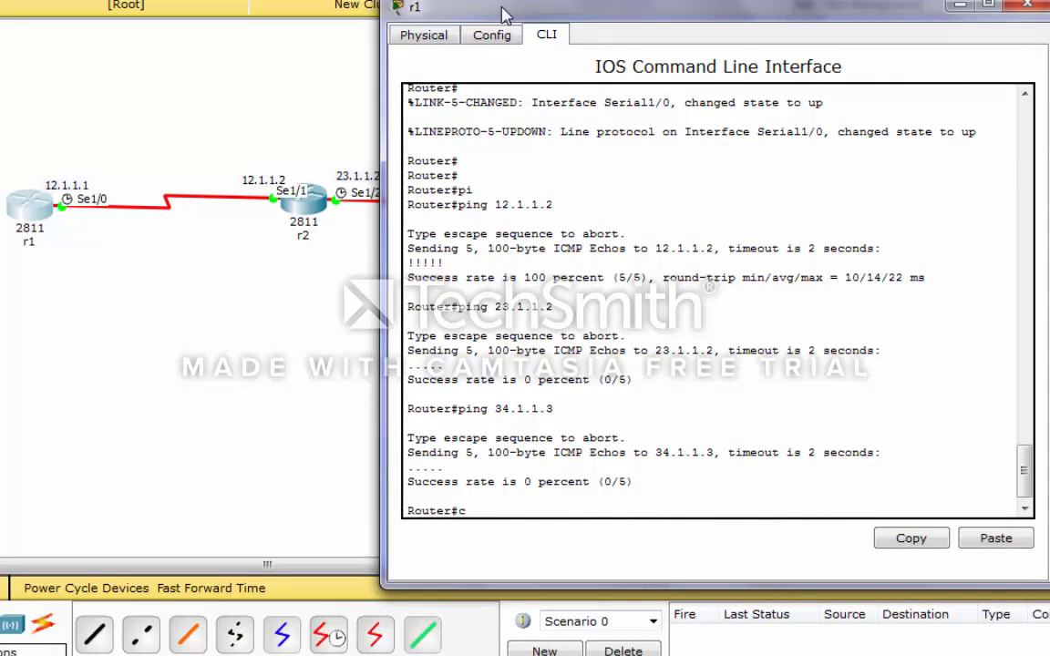
type("conf t")
key("Tab")
key("Return")
key("Return")
key("Return")
key("Return")
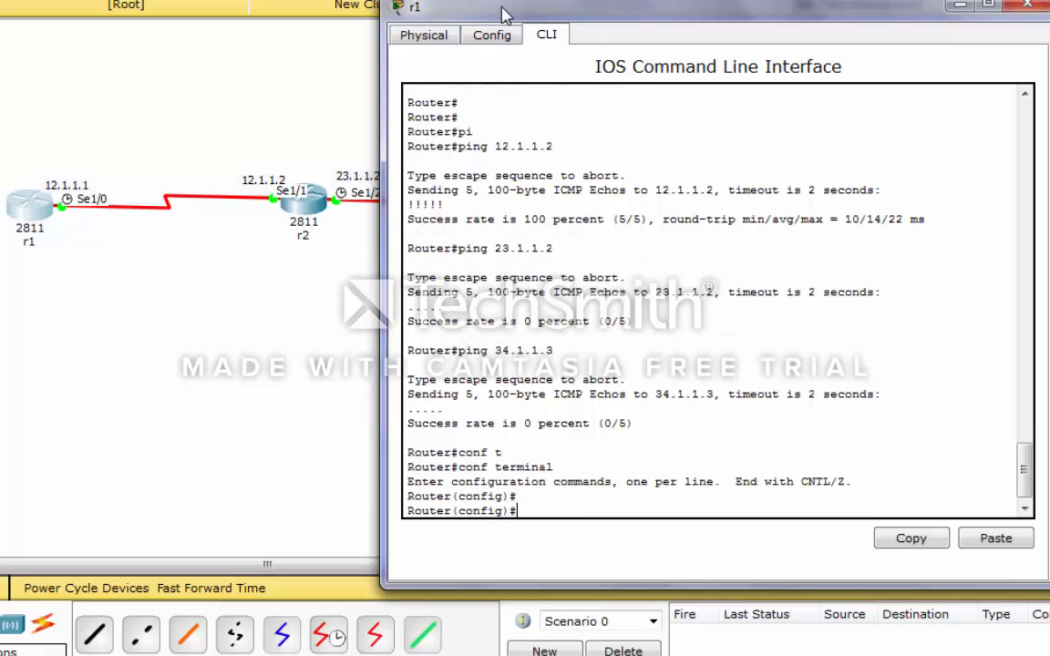
- Add a static route on r1 to network 23.0.0.0 with mask 255.0.0.0 via serial 1/0
type("ip ro")
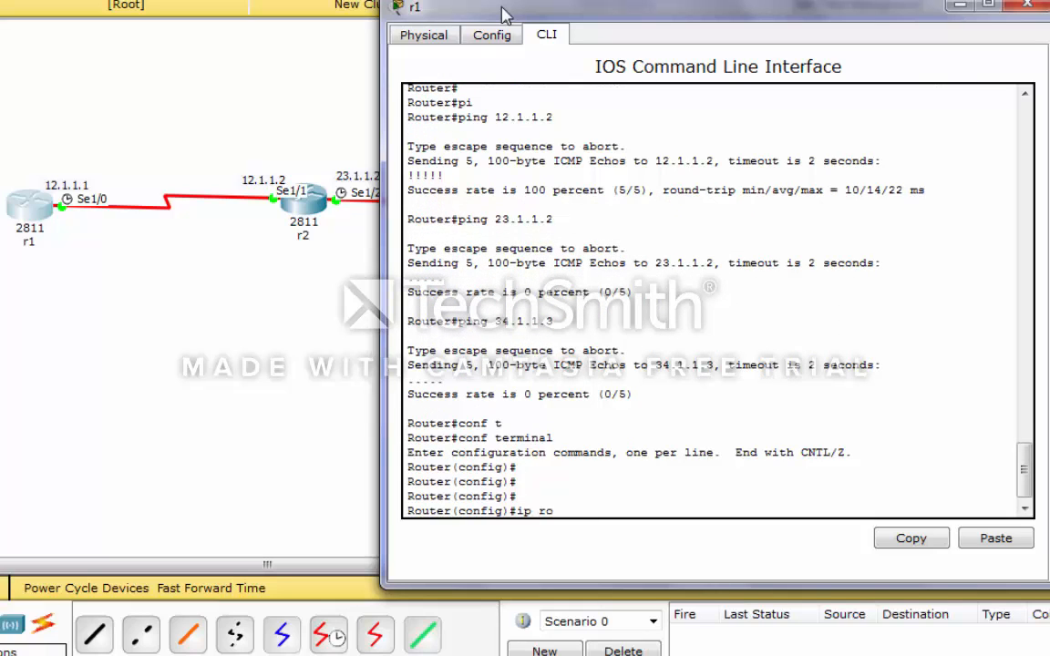
type("ut")
key("Tab")
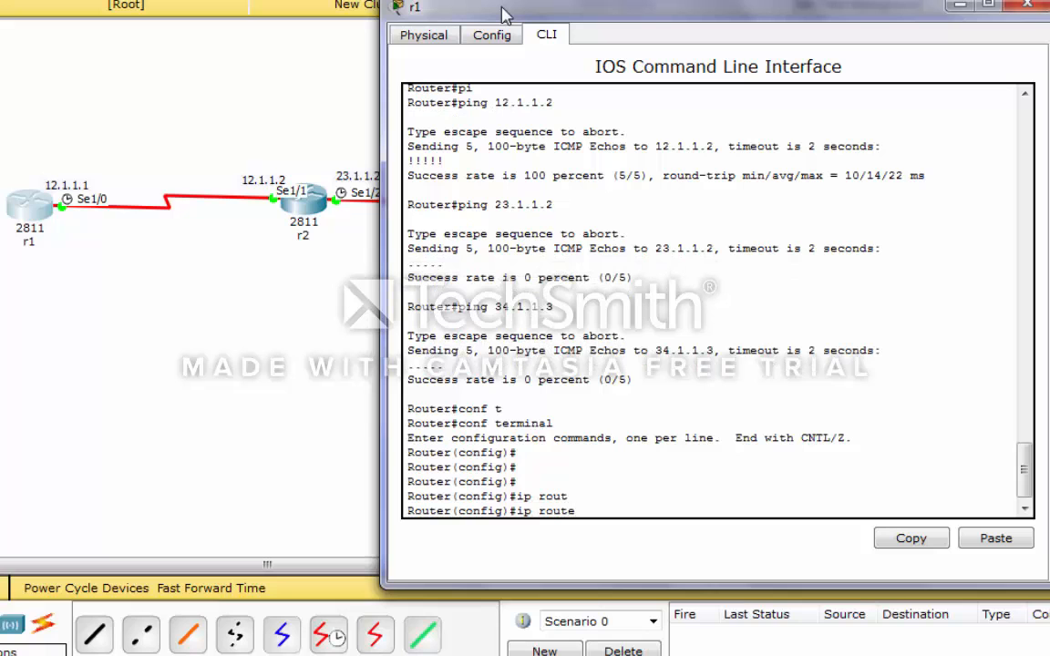
type("e ?")
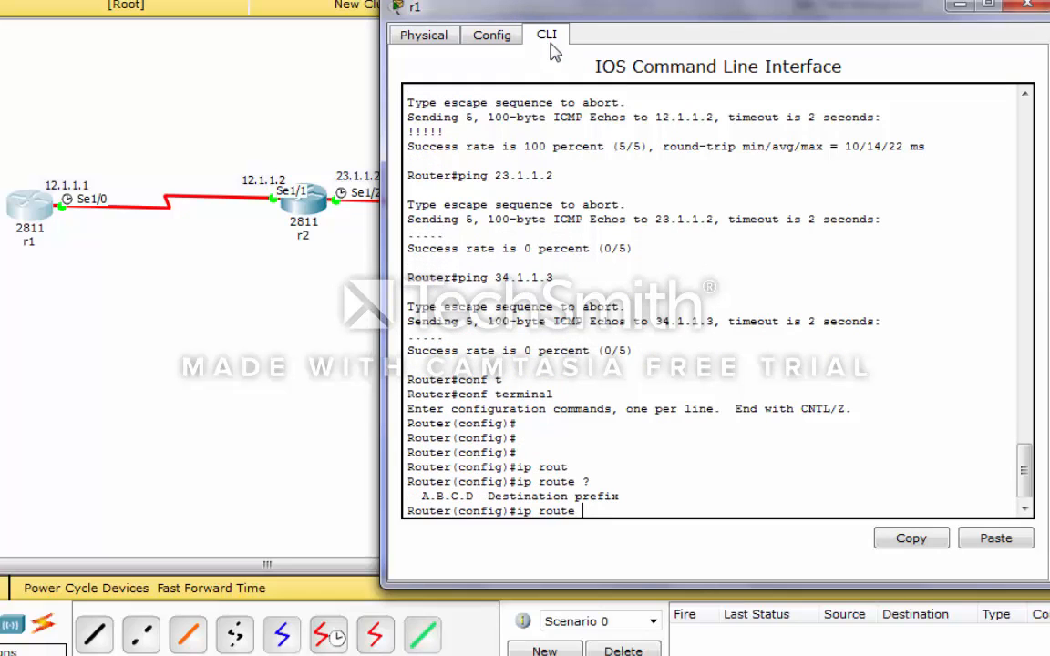
left_click_drag(500, 12, 535, 32)
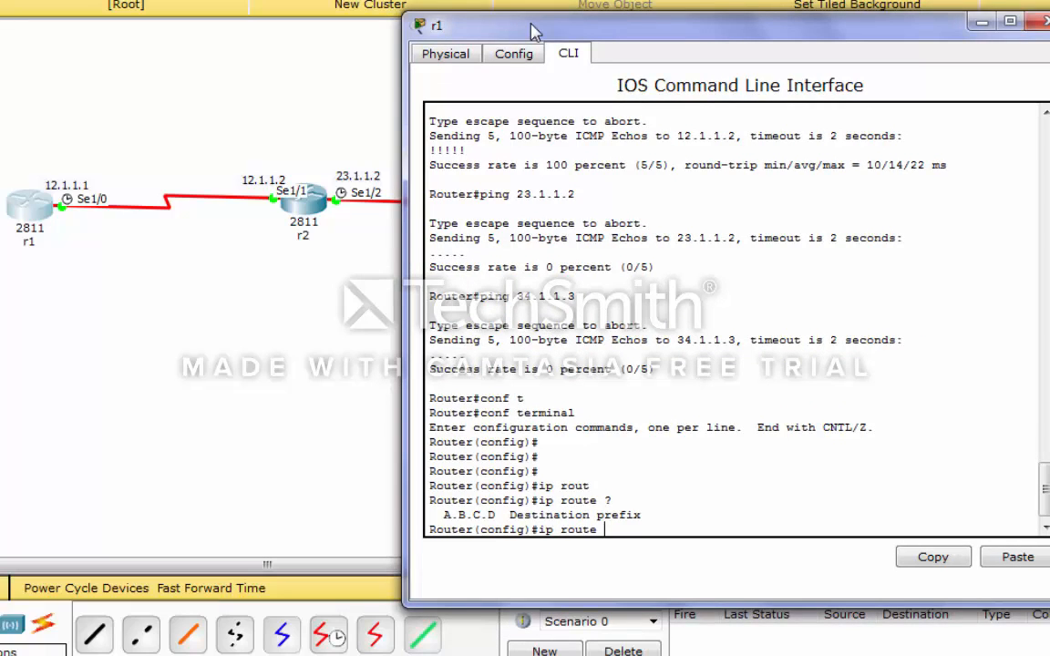
left_click_drag(535, 32, 538, 57)
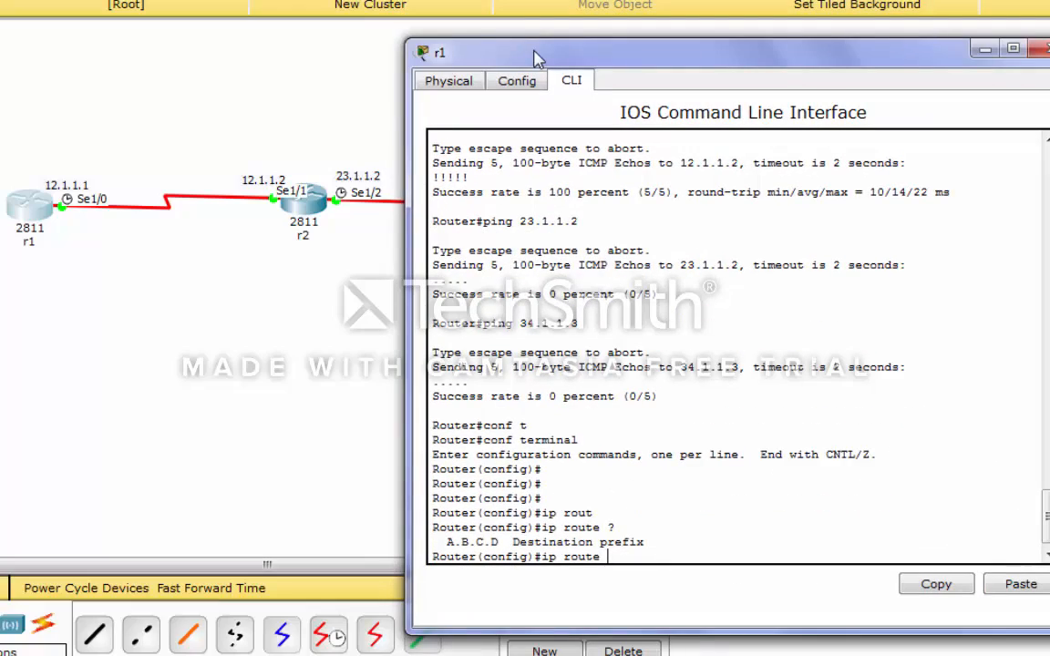
type("23")
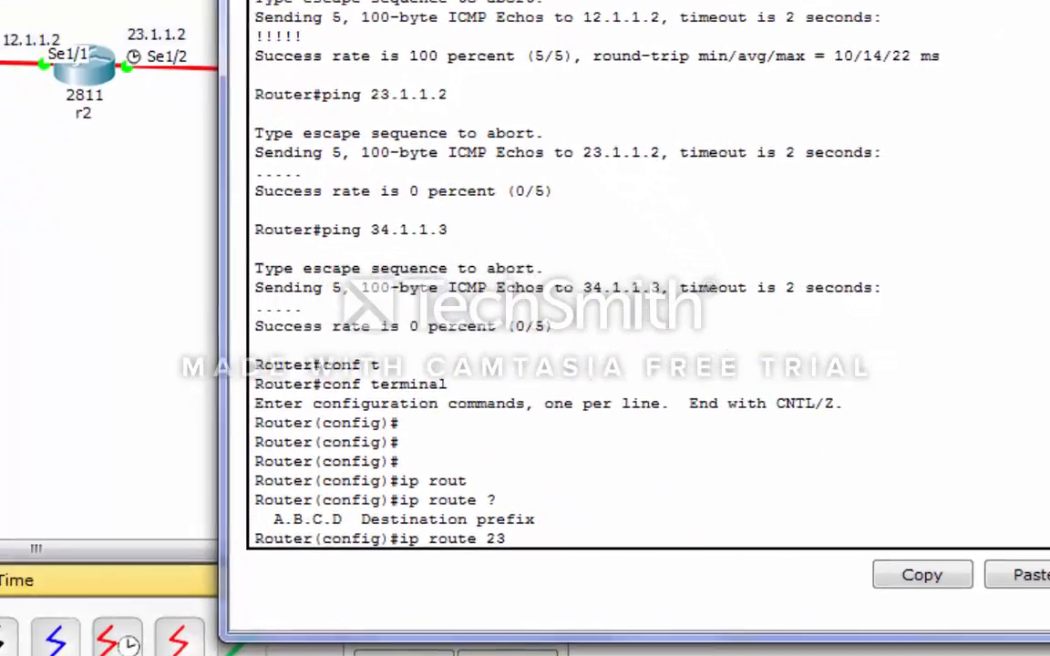
type(".0.0")
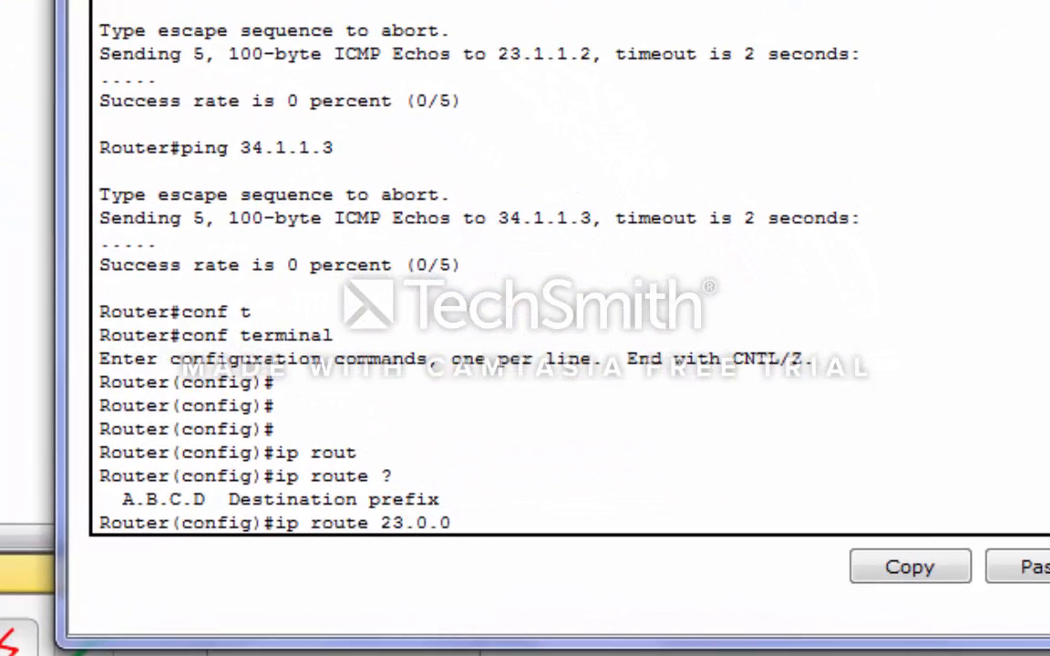
type(".0 2")
type("55.0.0.0")
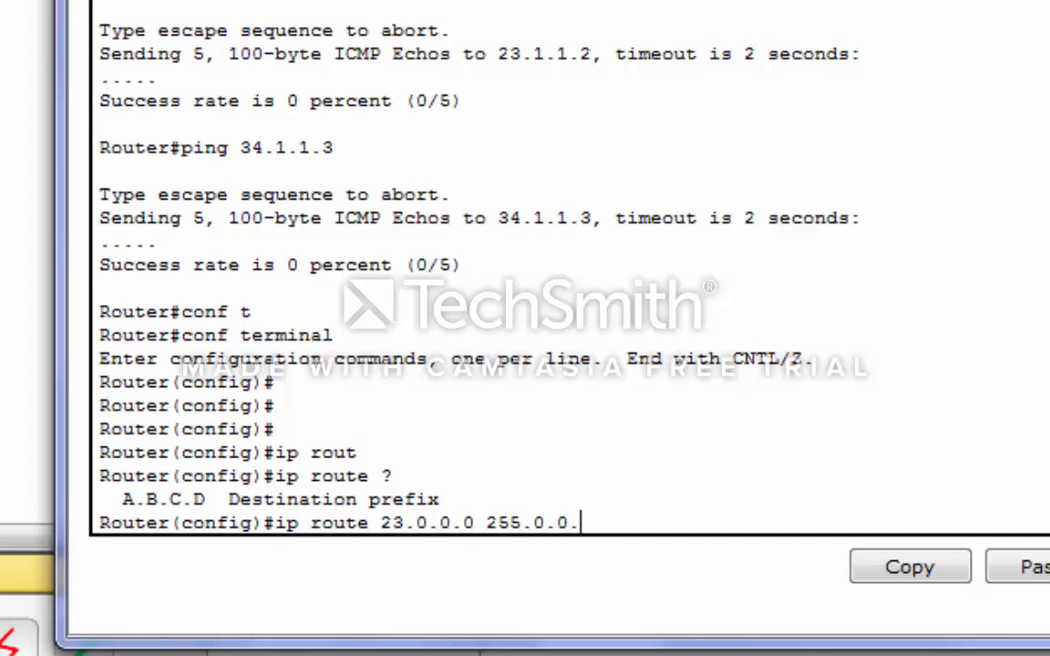
type(" s")
key("Tab")
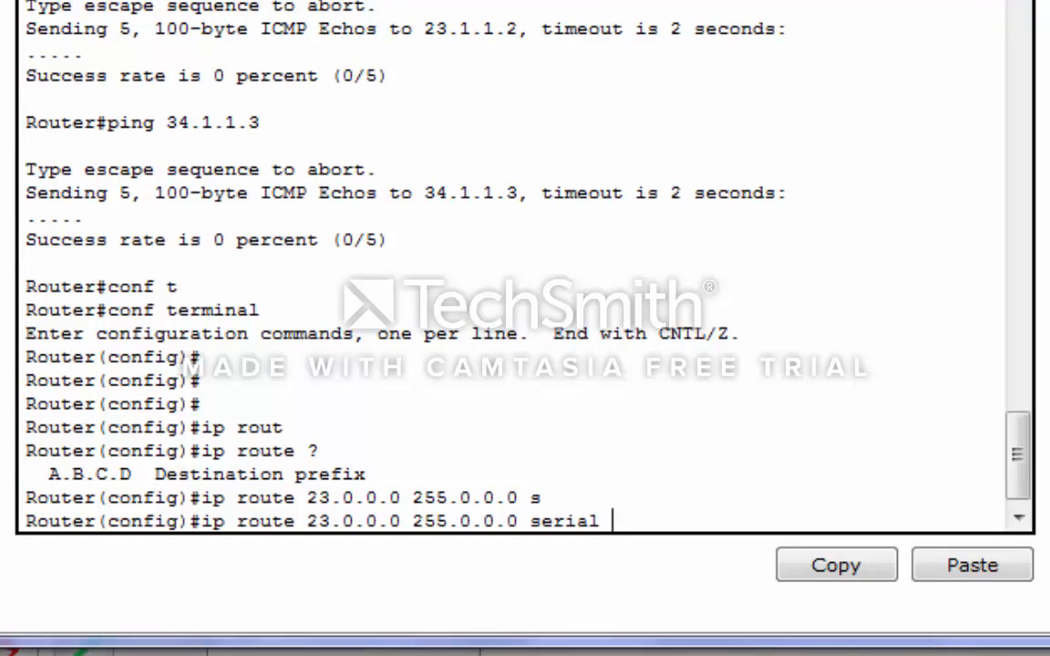
type("1/0")
key("Return")
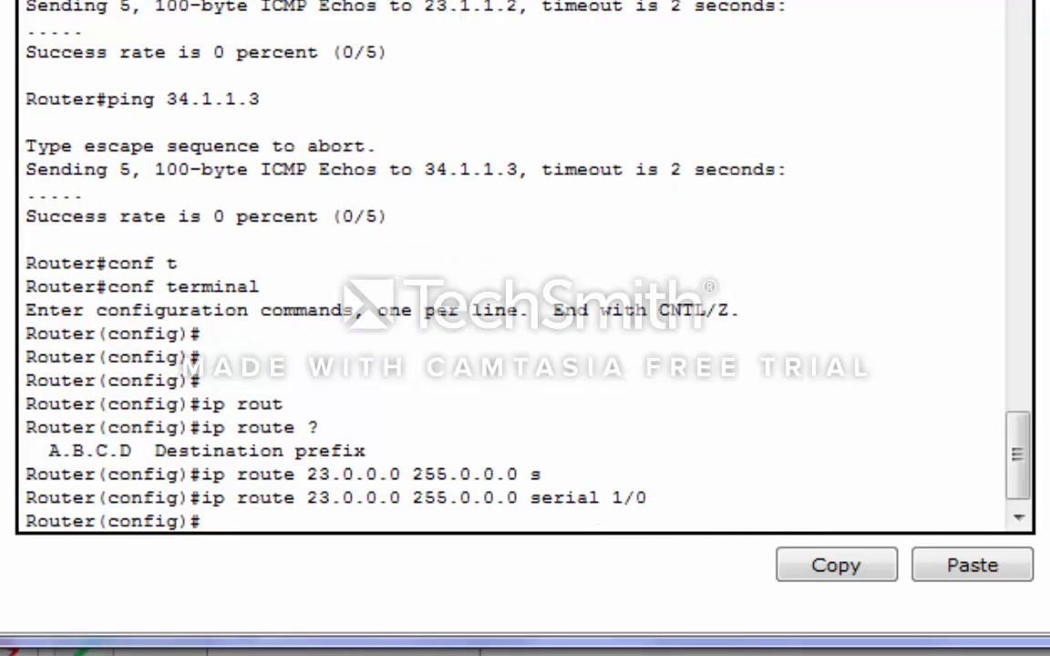
- Reuse the previous route command on r1 to add a static route to 34.0.0.0 255.0.0.0 via serial 1/0
key("Up")
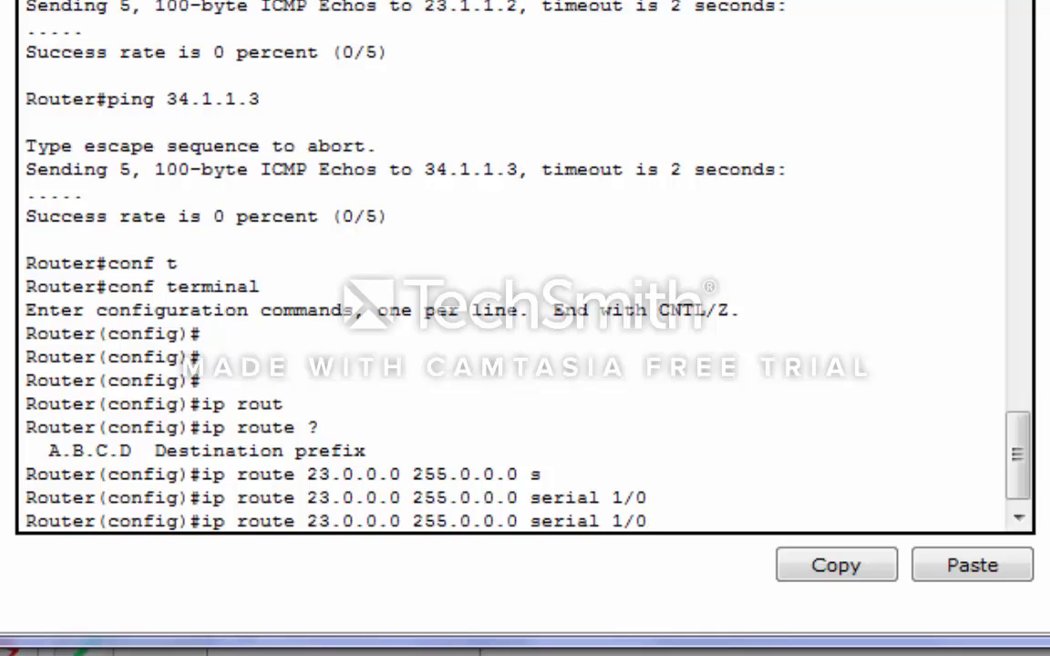
key("Left")
key("Left")
key("Left")
key("Left")
key("Left")
key("Left")
key("Left")
key("Left")
key("Left")
key("Left")
key("Left")
key("Left")
key("Left")
key("Left")
key("Left")
key("Left")
key("Left")
key("Left")
key("Left")
key("Left")
key("BackSpace")
key("BackSpace")
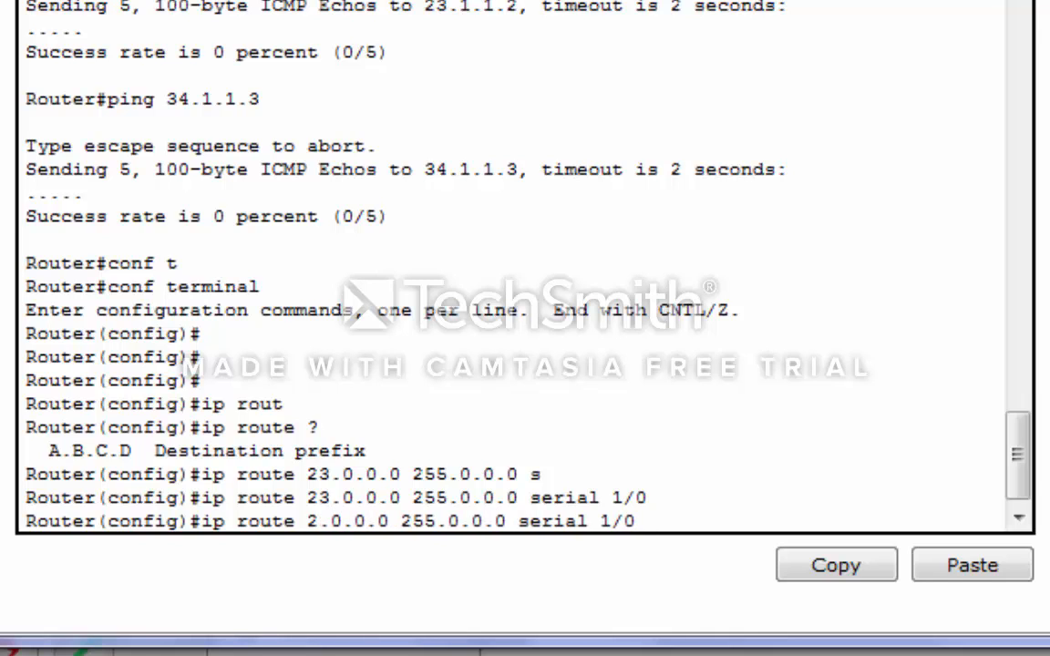
type("3")
type("4")
key("Return")
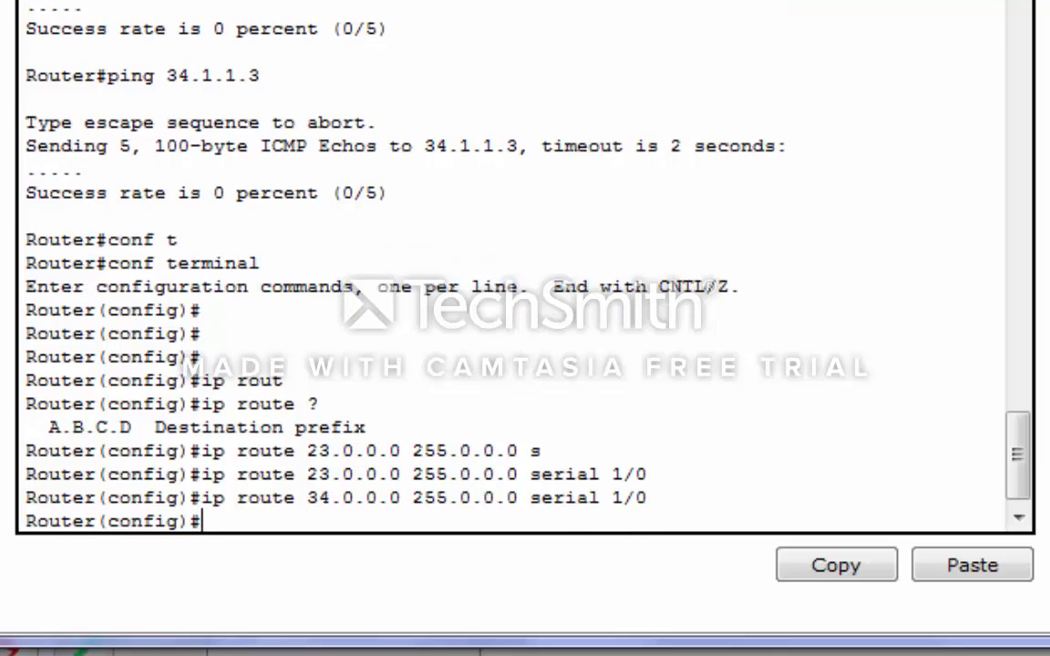
- Leave configuration mode on r1, save its configuration with w, and close its window
type("end")
key("Return")
key("Return")
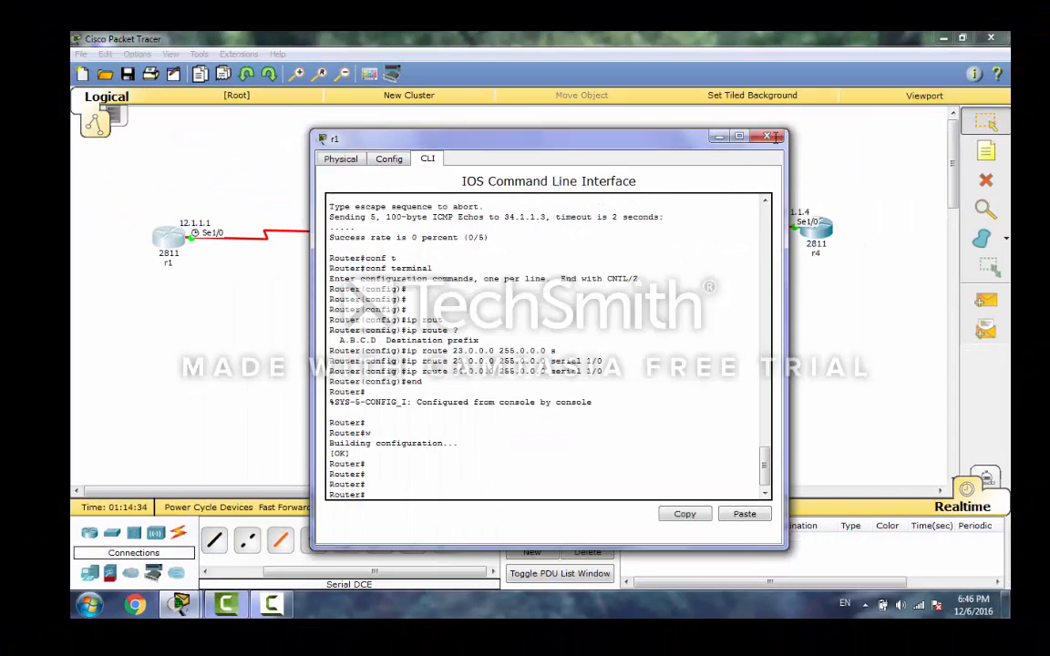
left_click(775, 138)
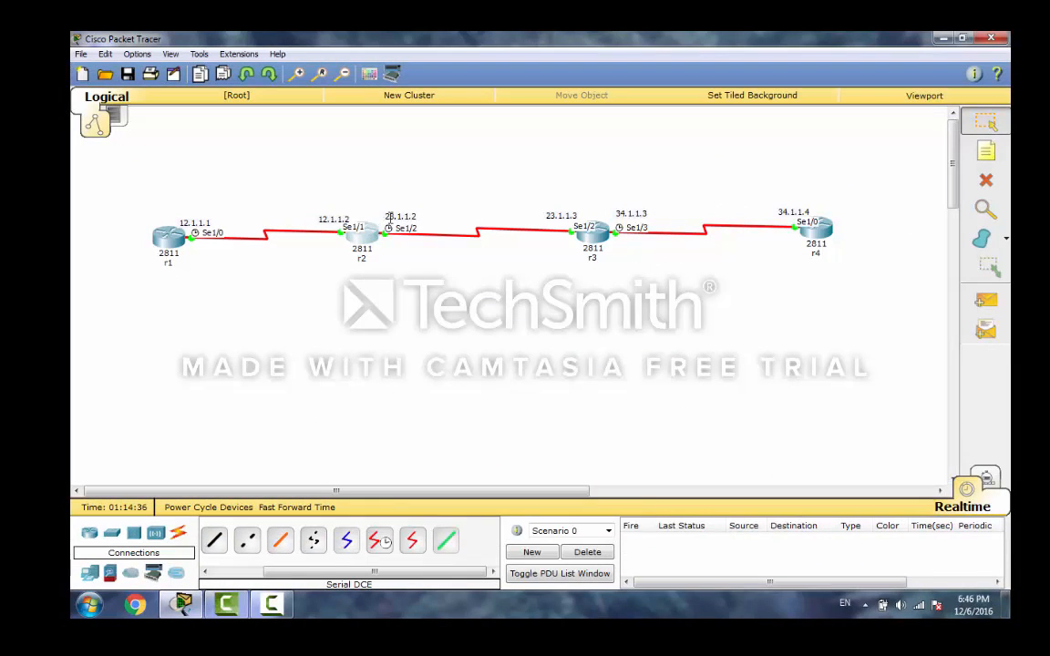
- Open router r2's command line beside the r1–r2 link and enter global configuration mode
left_click(389, 221)
left_click_drag(460, 136, 565, 127)
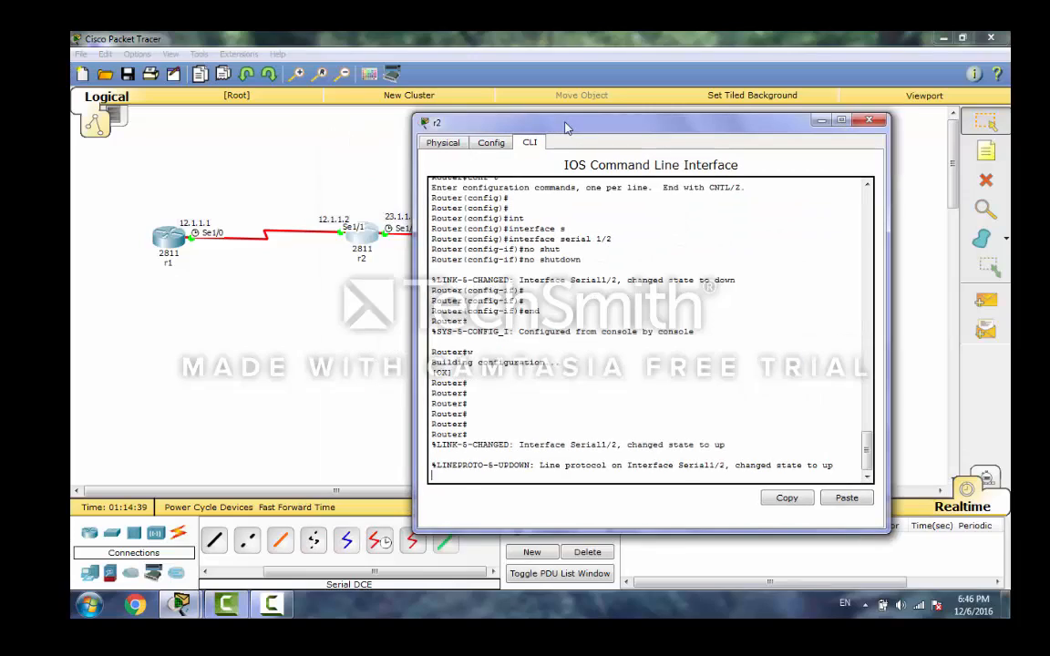
key("Return")
key("Return")
key("Return")
key("Return")
key("Return")
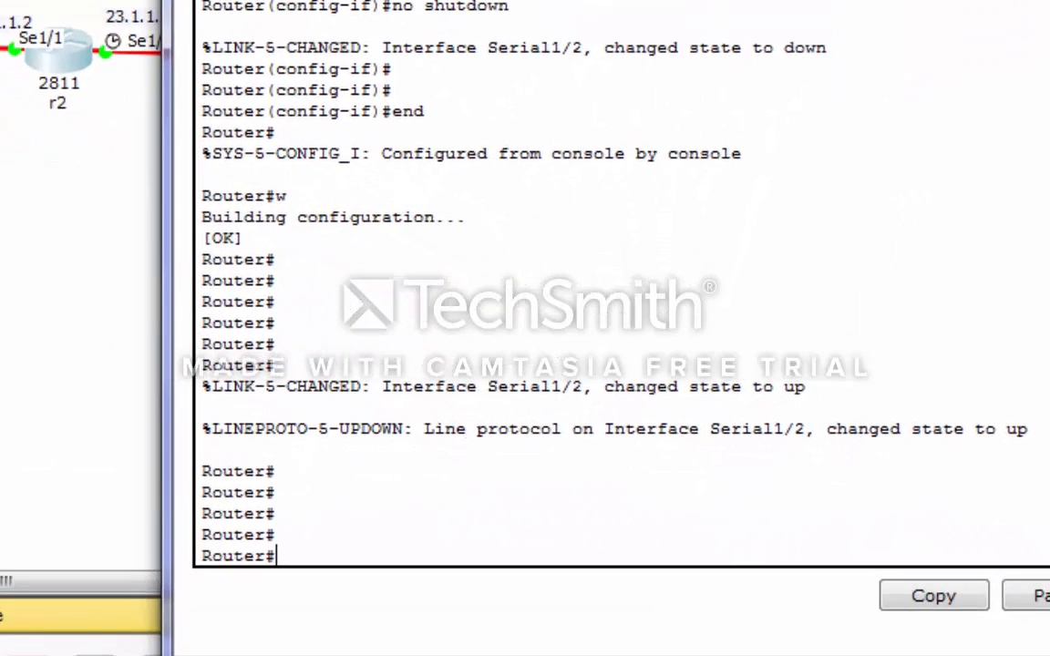
type("conf t")
key("Tab")
key("Return")
key("Return")
key("Return")
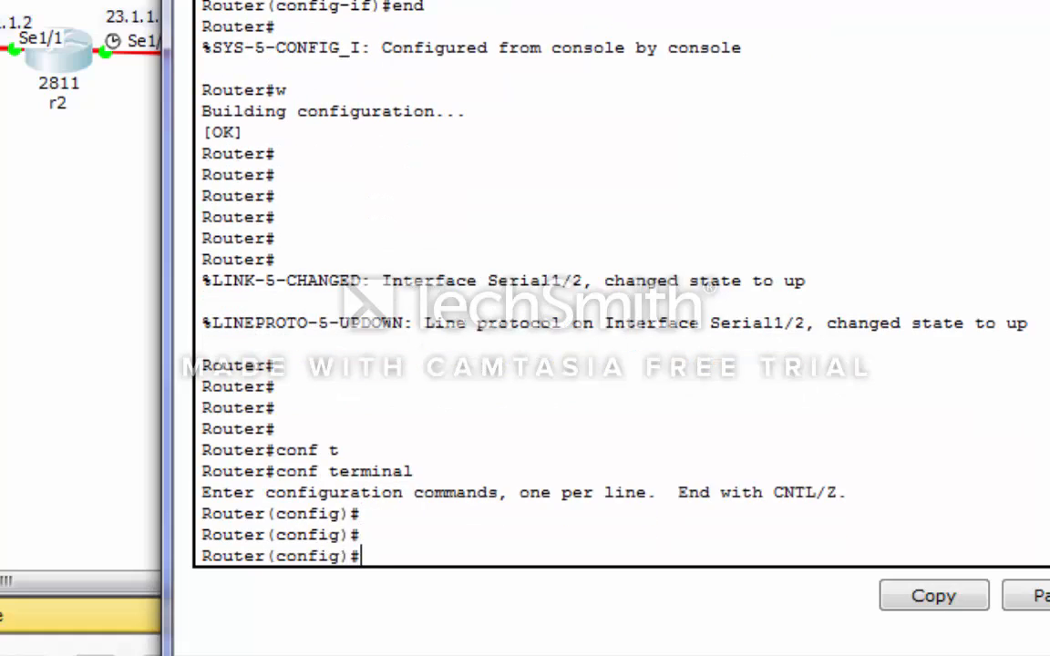
- Add a static route on r2 to network 34.0.0.0 with mask 255.0.0.0 via serial 1/2
type("ip route")
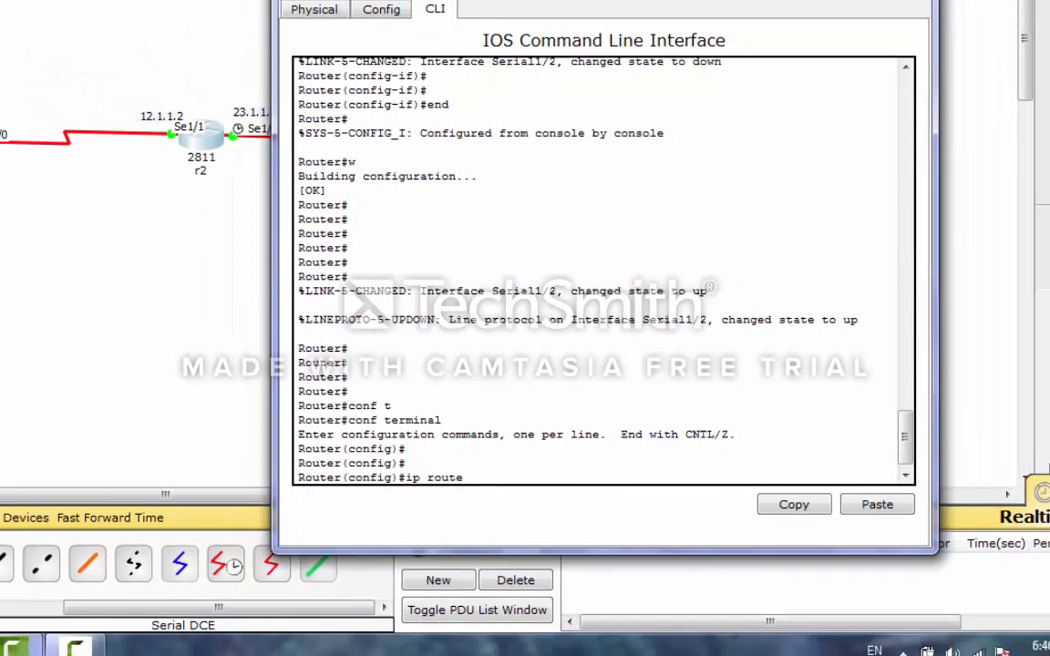
left_click_drag(492, 0, 290, 344)
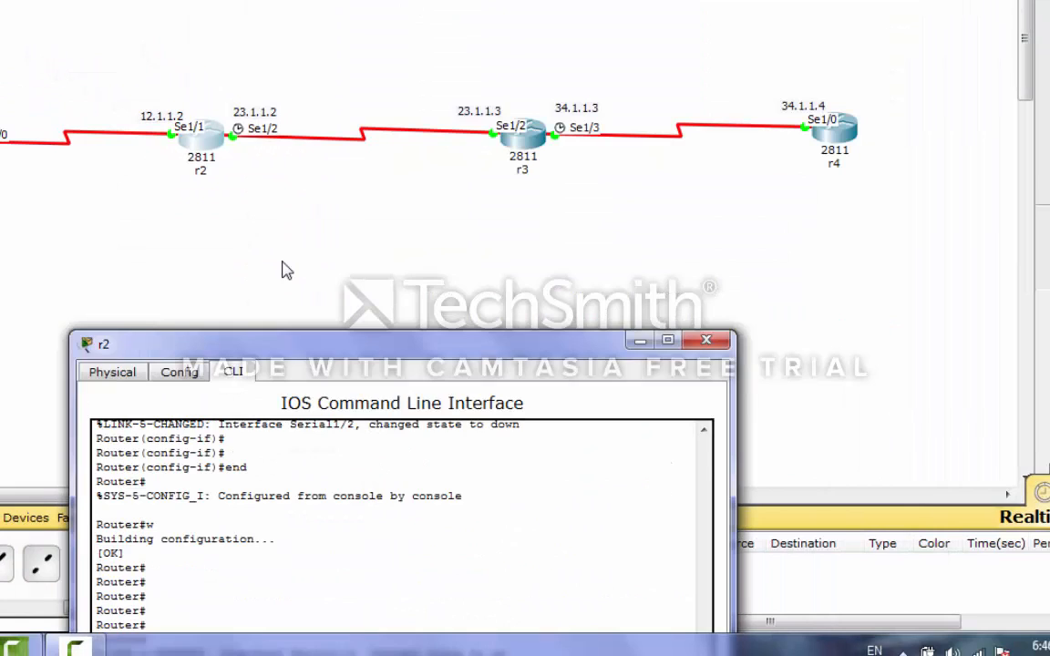
left_click_drag(285, 270, 374, 0)
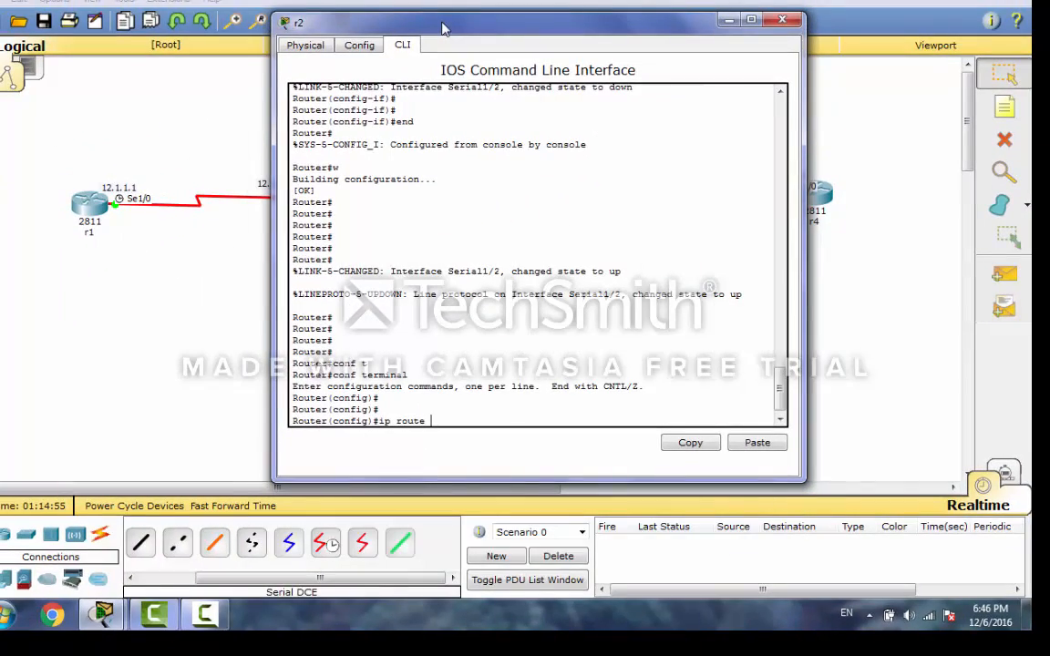
type("4.0.0.")
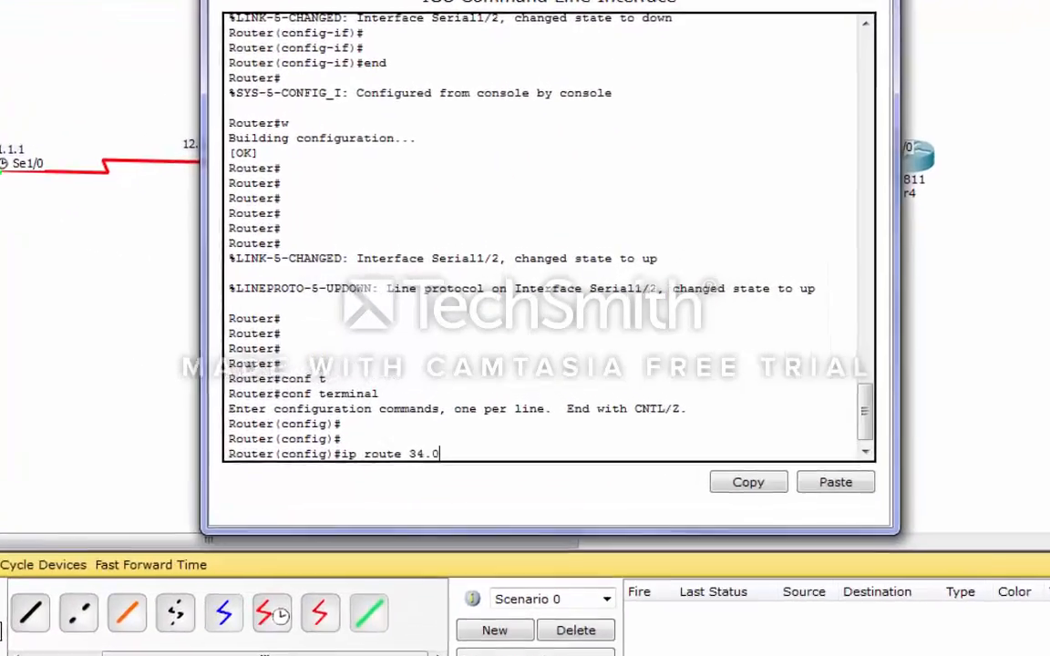
type("0 2")
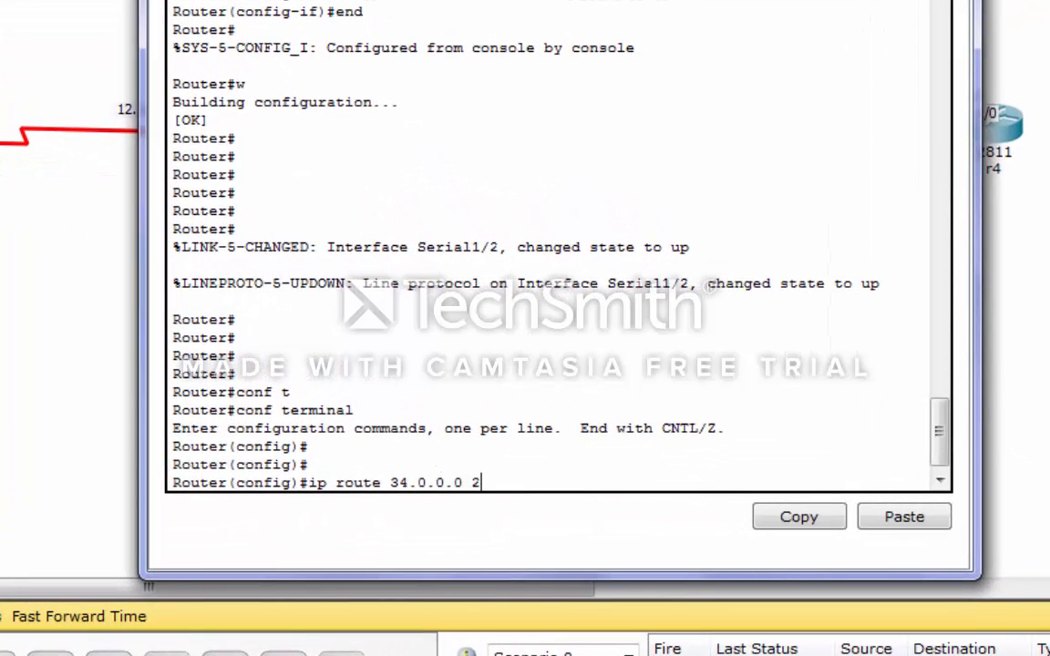
type("55")
type(".0.0.0")
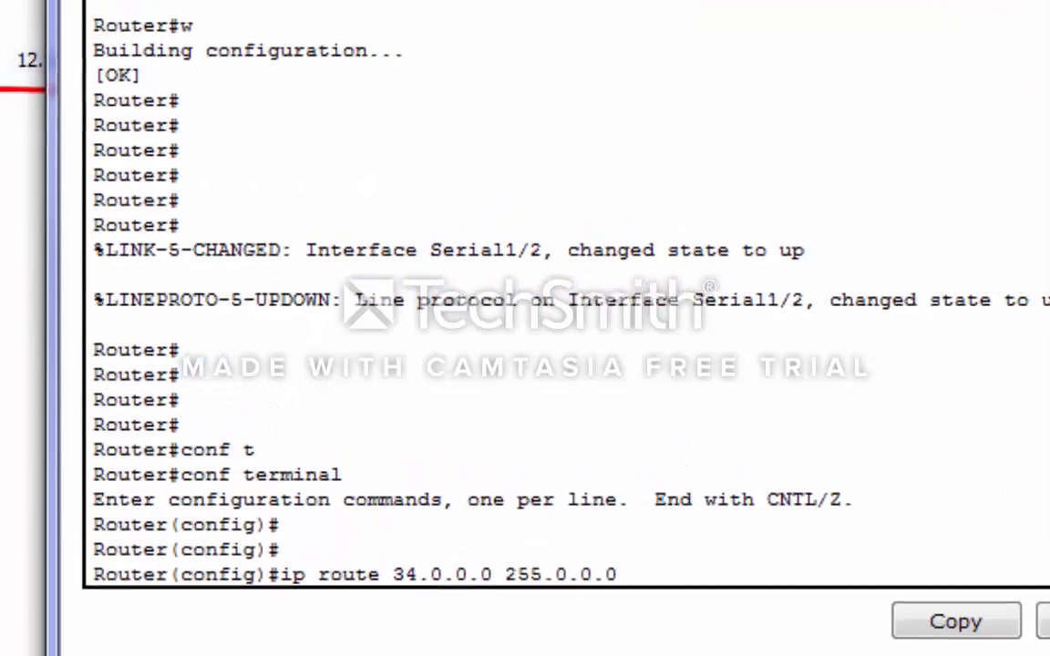
type(" s")
key("Tab")
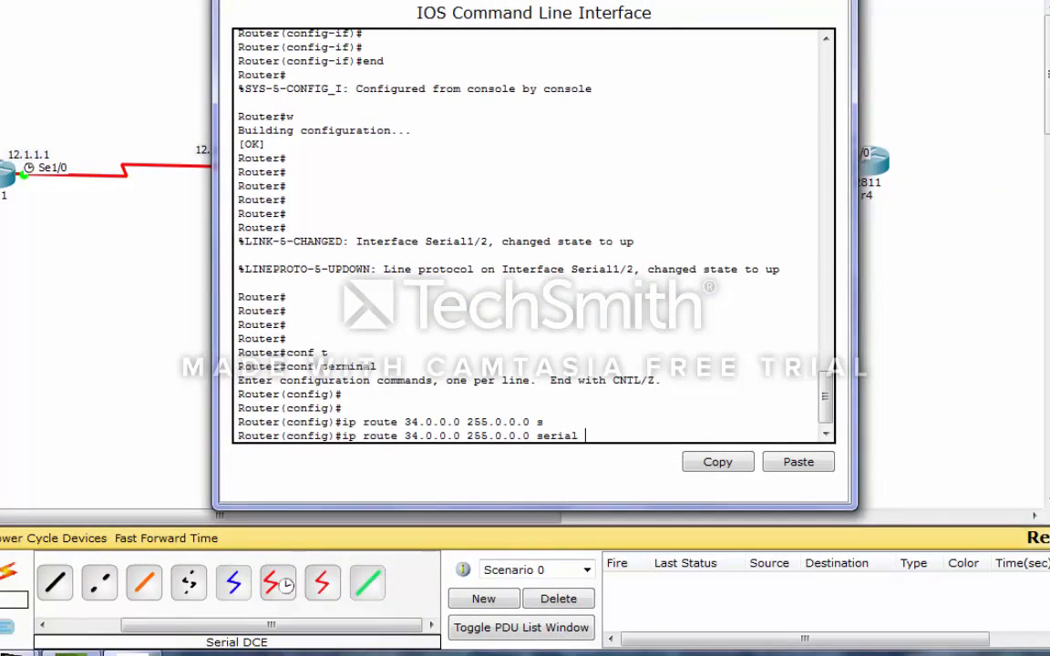
left_click_drag(415, 1, 461, 283)
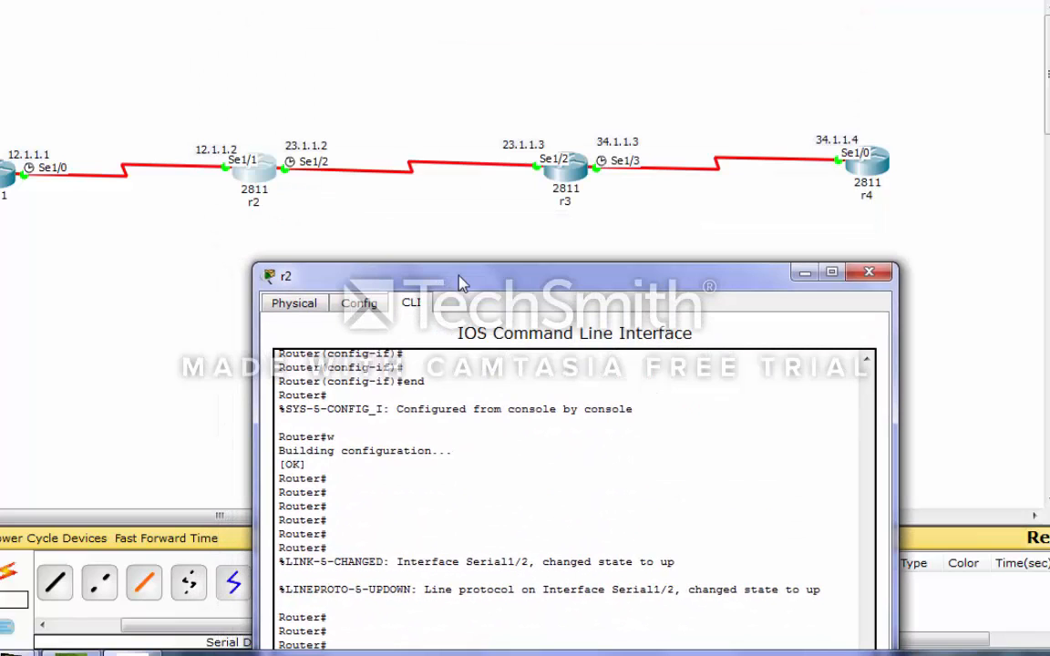
left_click_drag(465, 235, 466, 225)
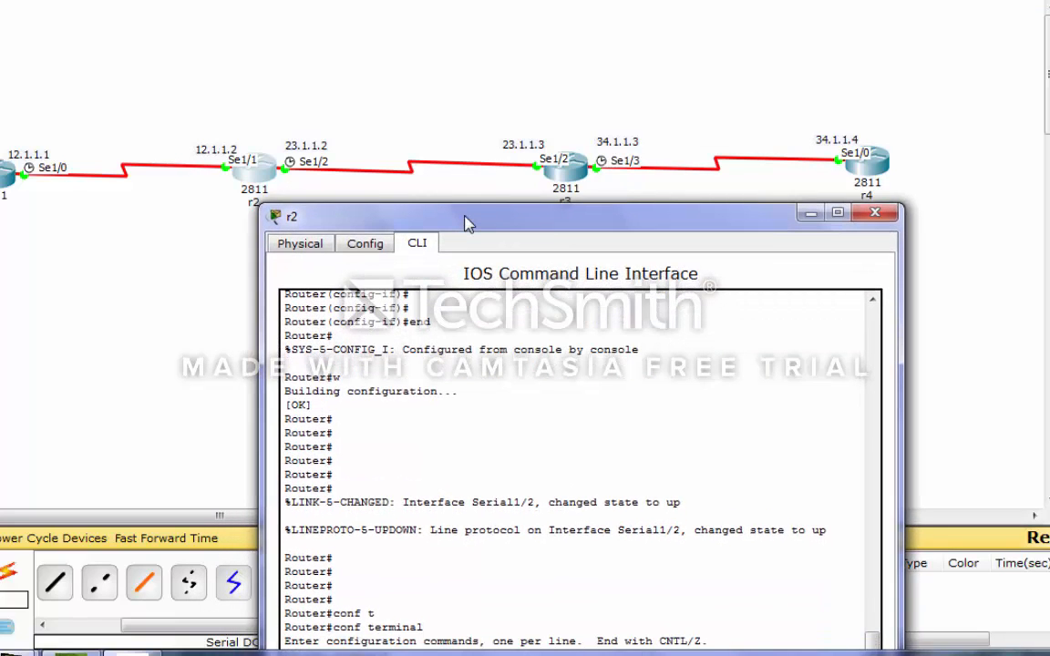
left_click_drag(464, 224, 462, 3)
type("1/2")
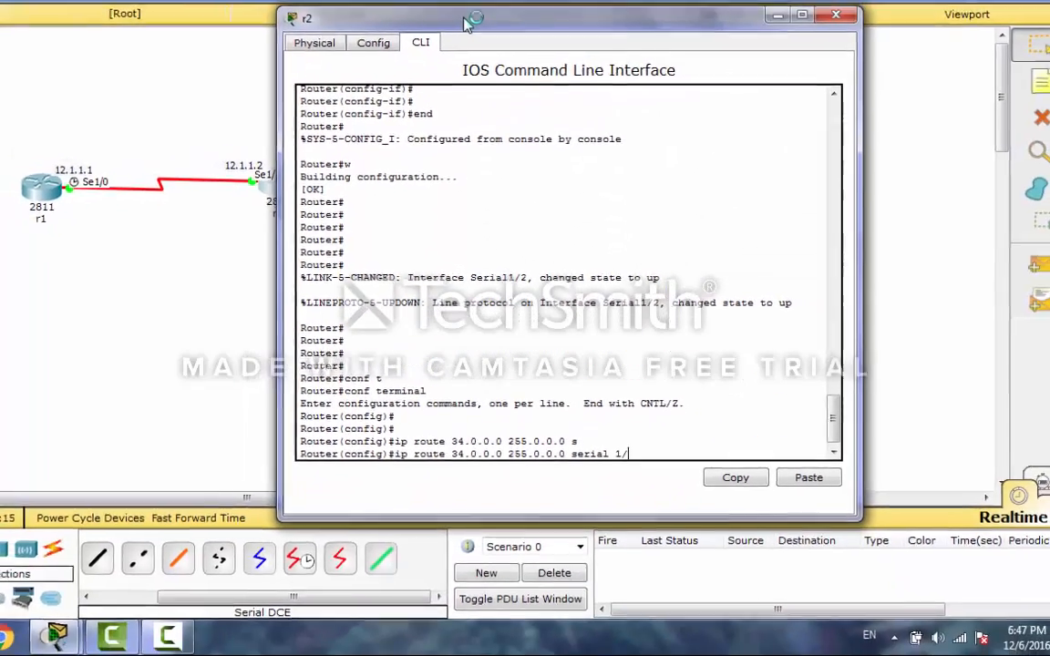
key("Return")
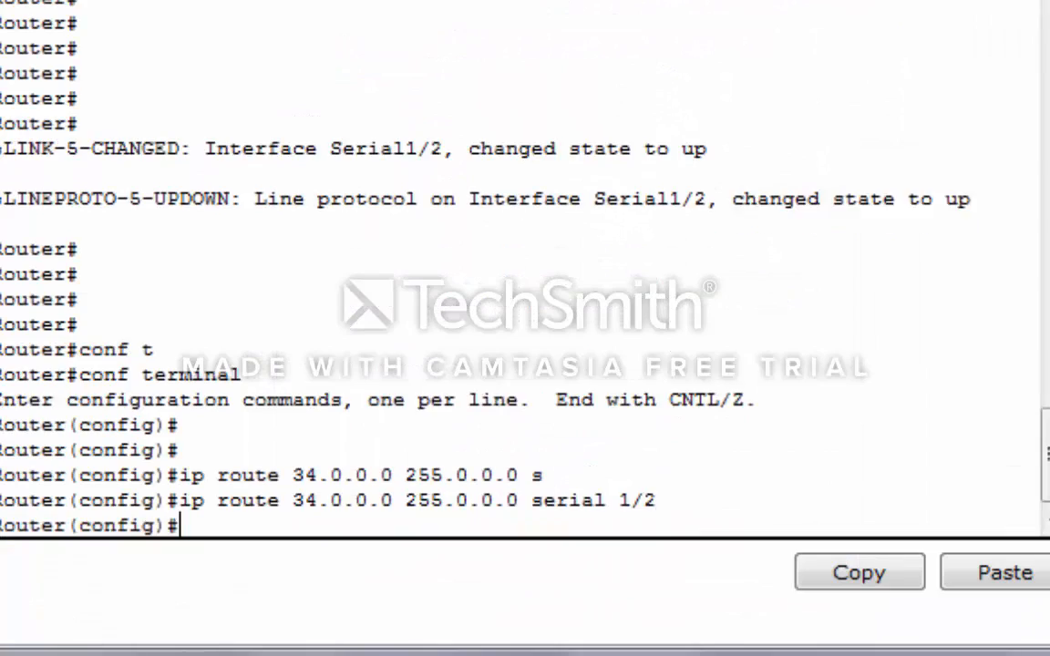
key("Return")
key("Return")
key("Return")
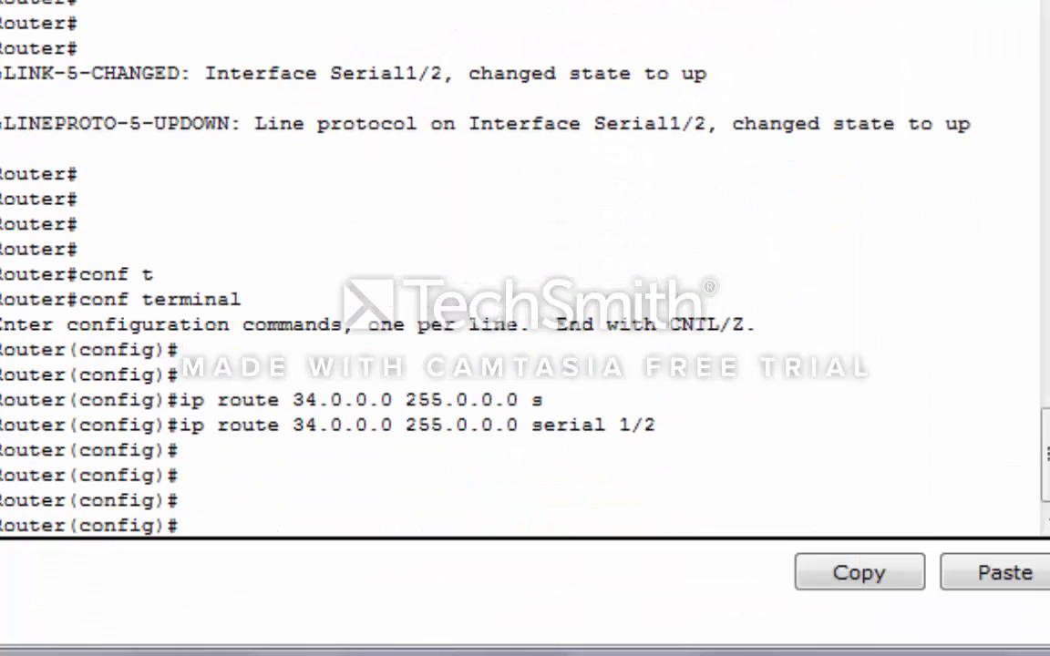
- Leave configuration mode on r2, save its configuration with w, and close its window
type("end")
key("Return")
type("w")
key("Return")
key("Return")
key("Return")
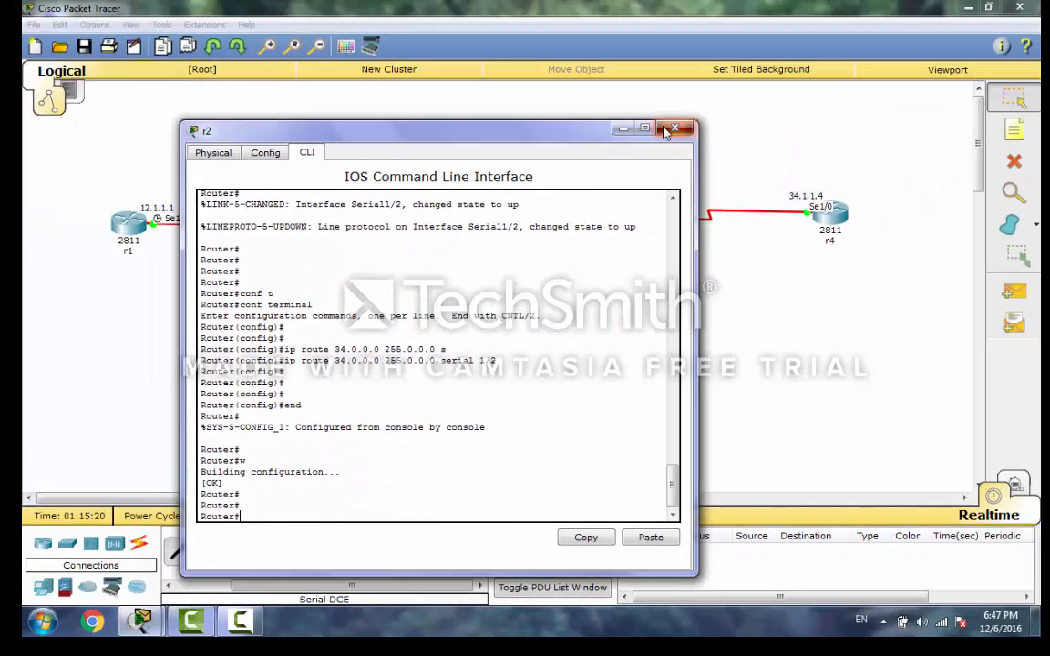
left_click(667, 130)
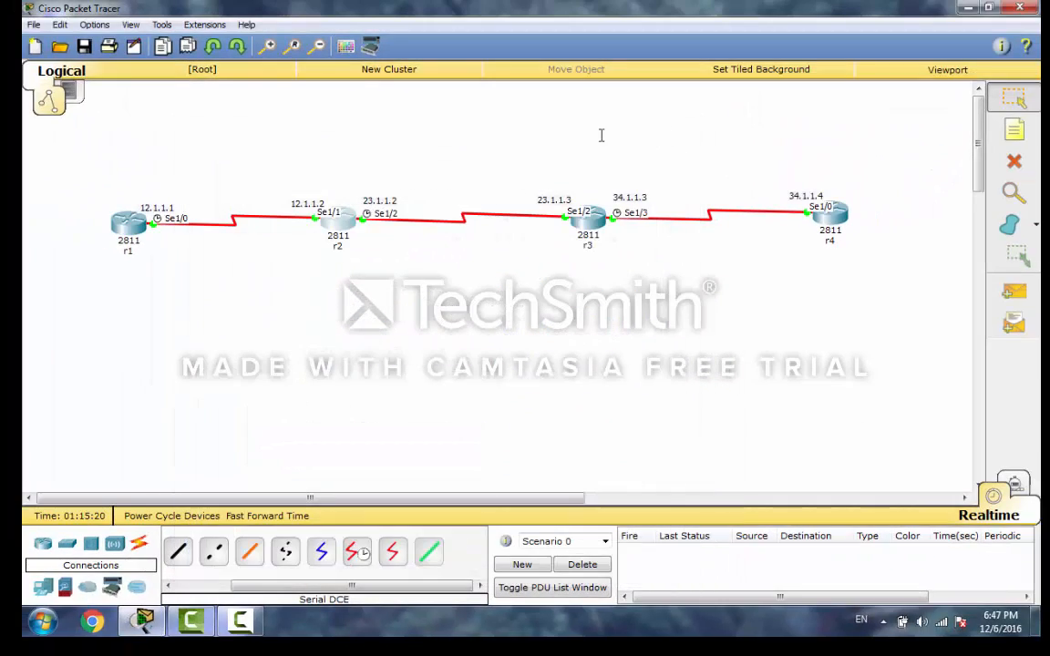
- Open router r3's command line, move it clear of the topology to examine r3's connected links, and return to the workspace
left_click(583, 215)
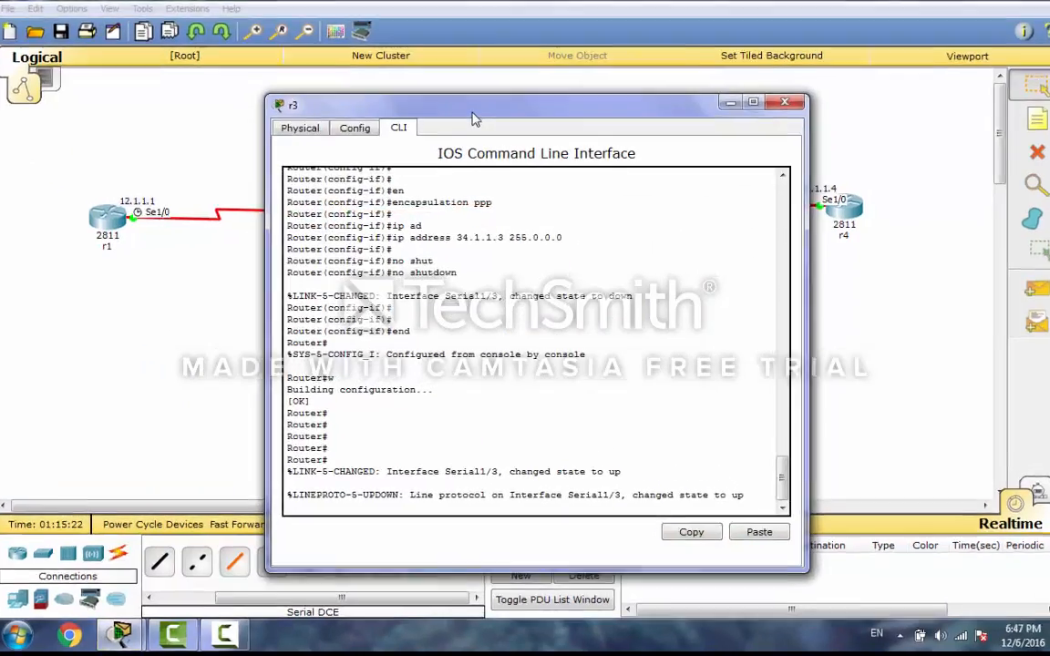
left_click_drag(474, 119, 561, 260)
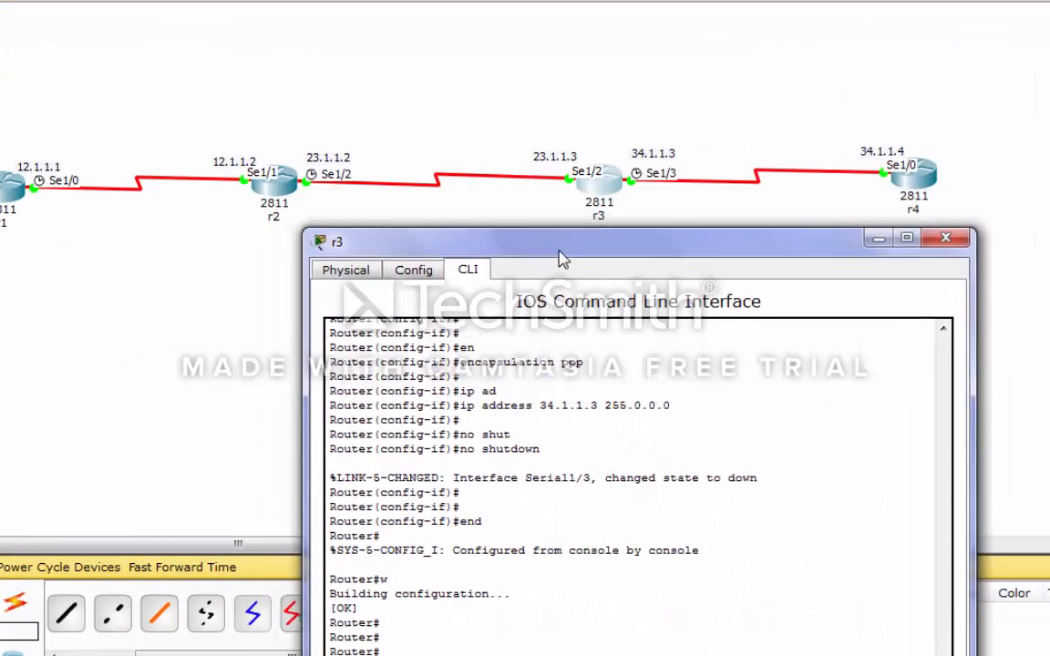
left_click(502, 151)
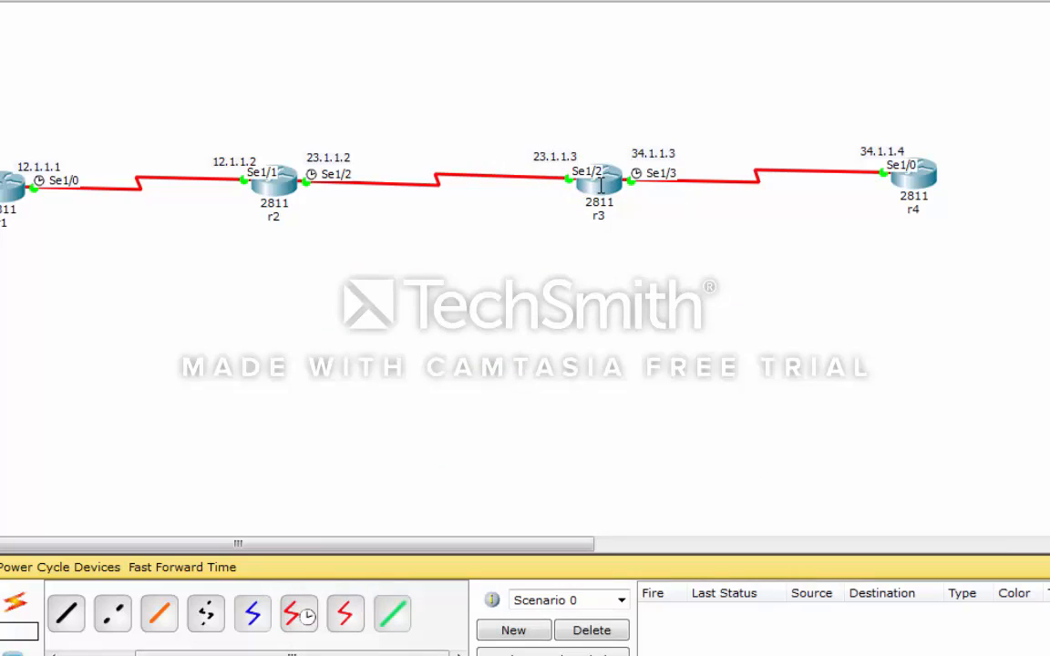
key("ctrl")
key("ctrl")
key("ctrl")
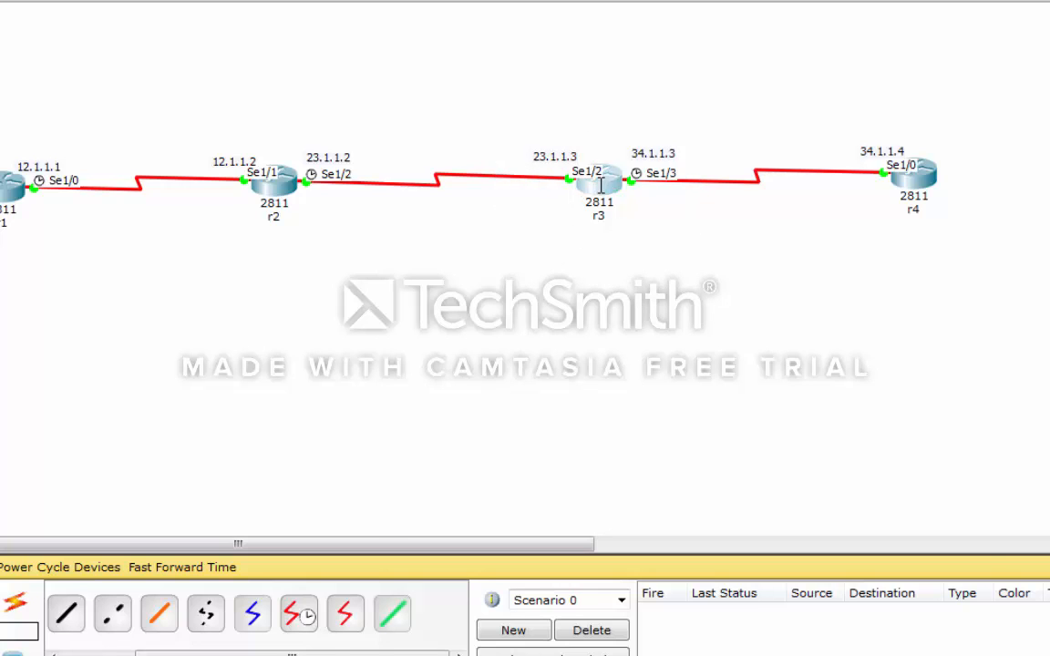
- Open router r3's command line, reposition its window, and enter global configuration mode
left_click(601, 185)
left_click_drag(592, 243, 577, 59)
key("Return")
key("Return")
key("Return")
key("Return")
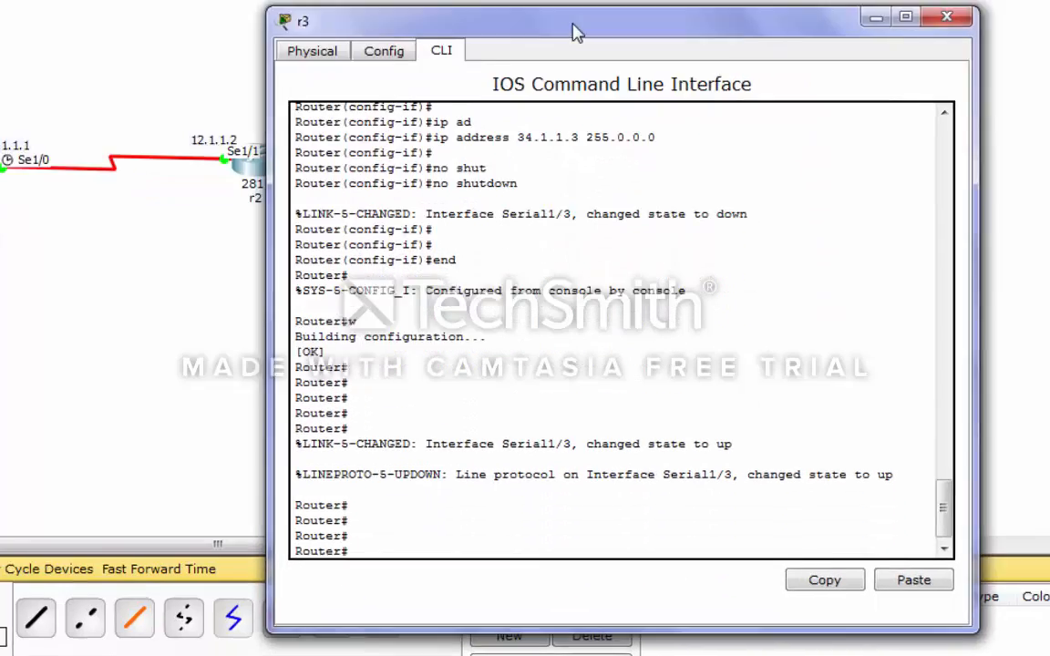
type("conf t")
key("Tab")
key("Return")
key("Return")
key("Return")
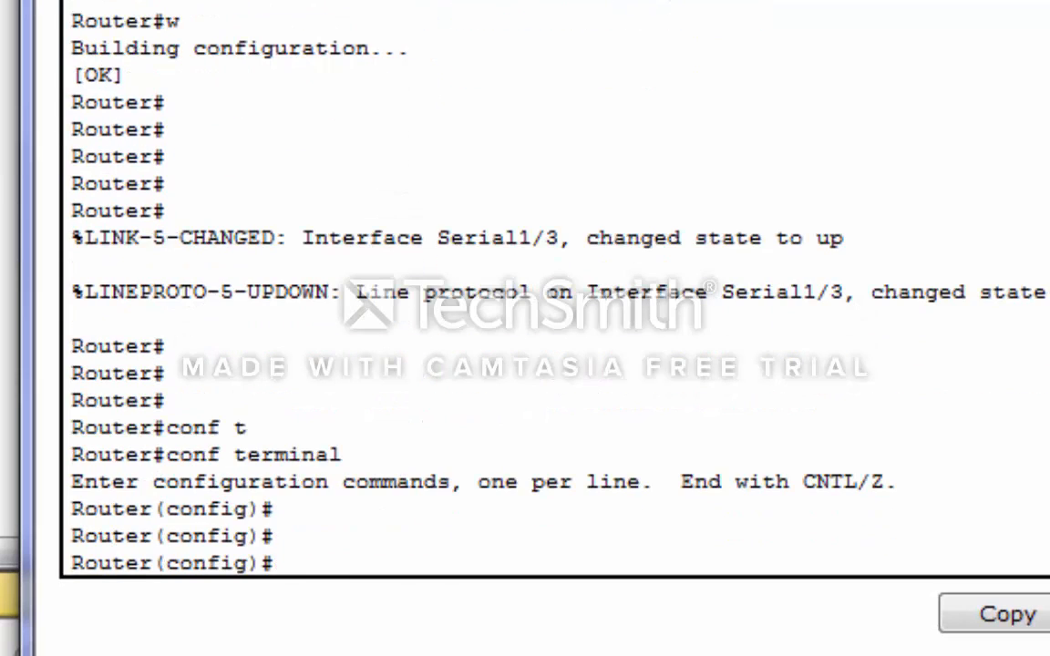
- Add a static route on r3 to network 12.0.0.0 with mask 255.0.0.0 via serial 1/2
type("ip rout")
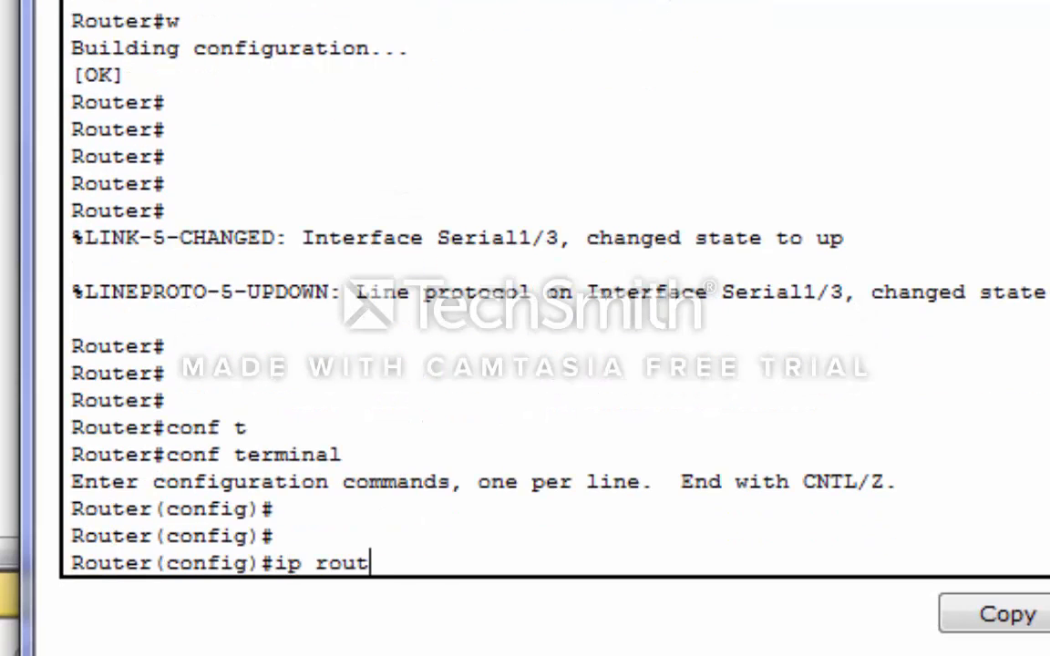
type("e 12")
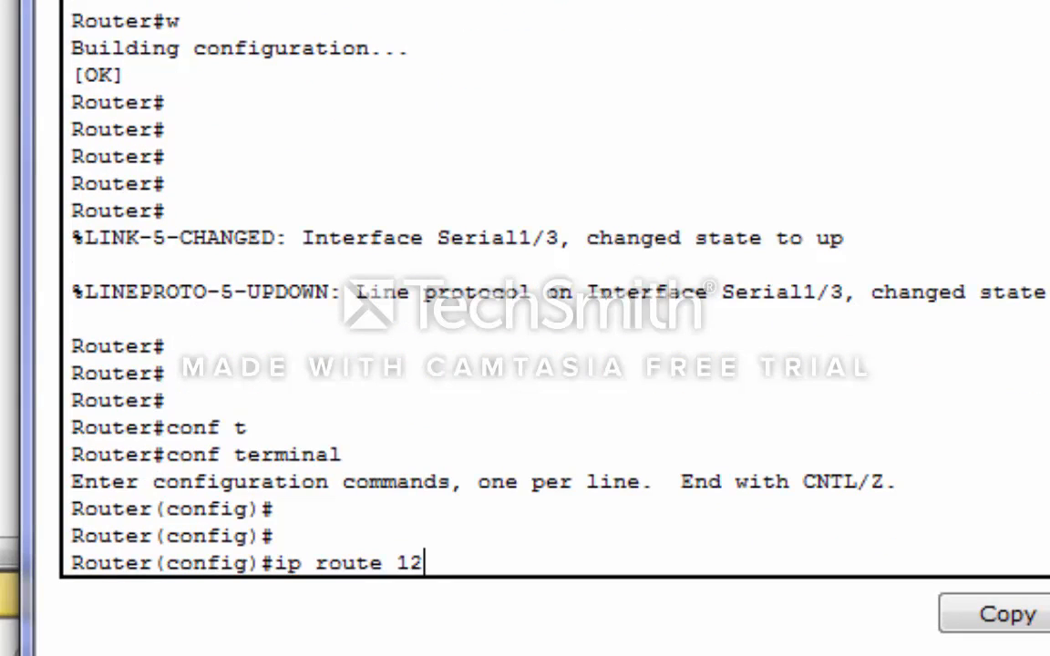
type(".0.0.")
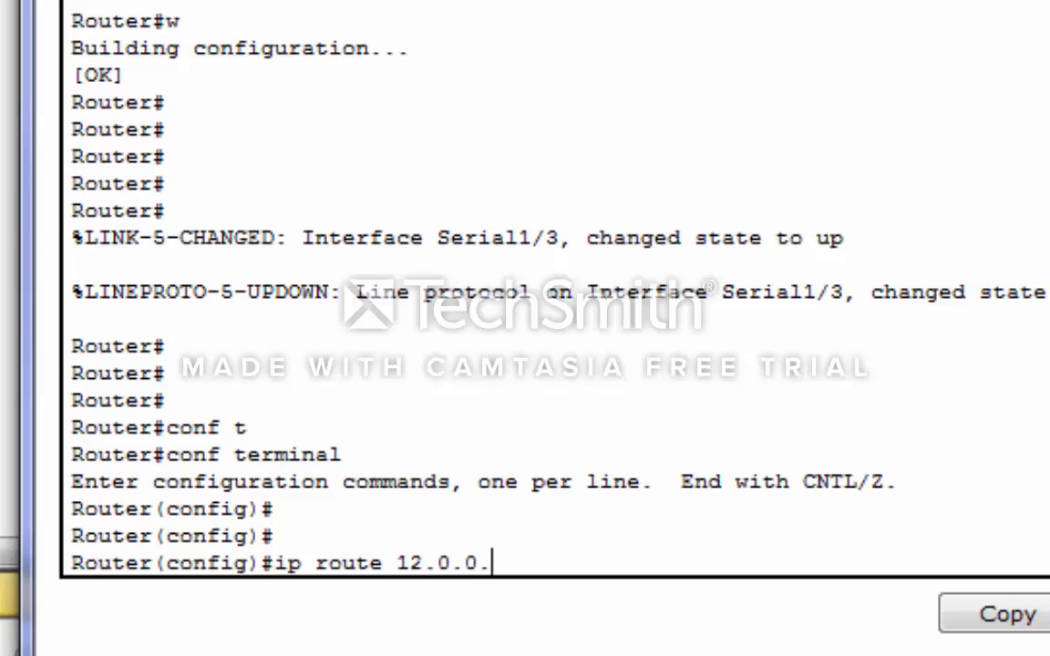
type("0 255")
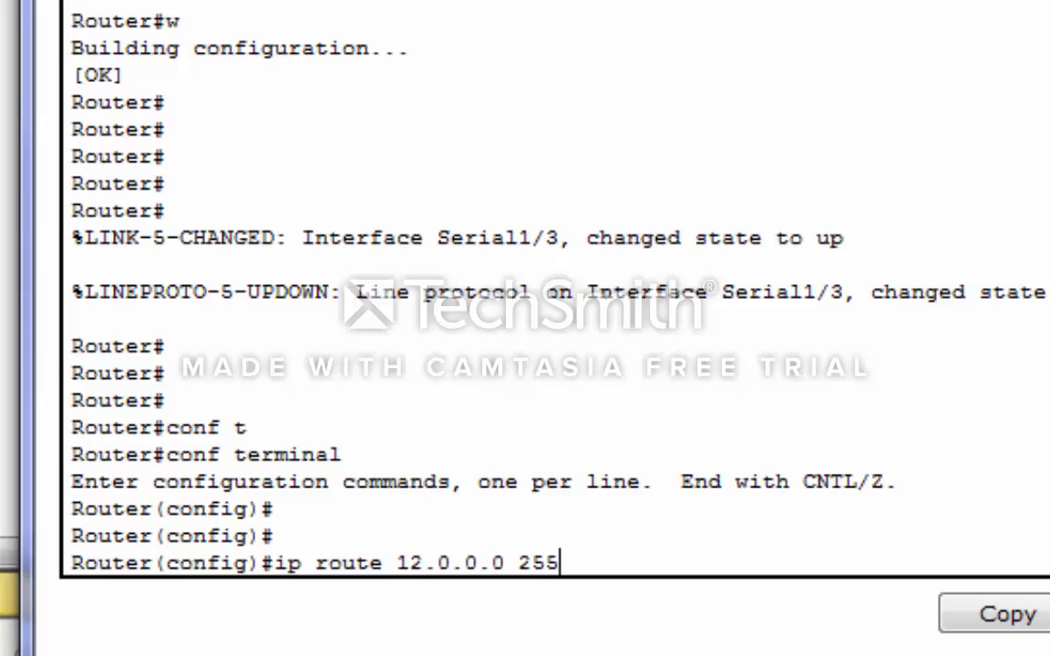
type(".0.0.0")
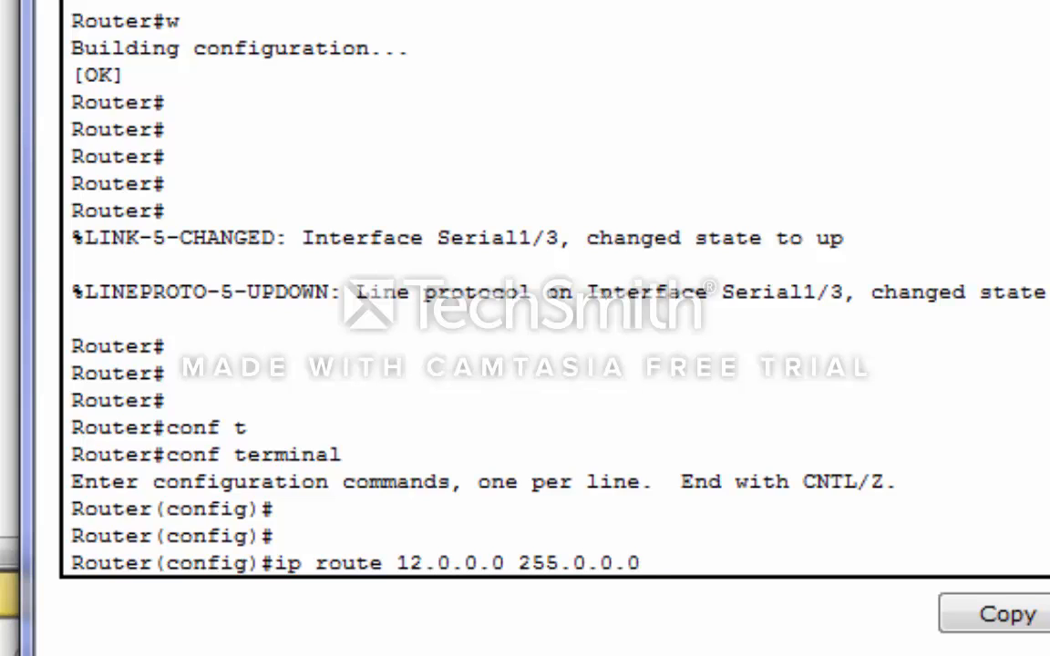
type(" s")
key("Tab")
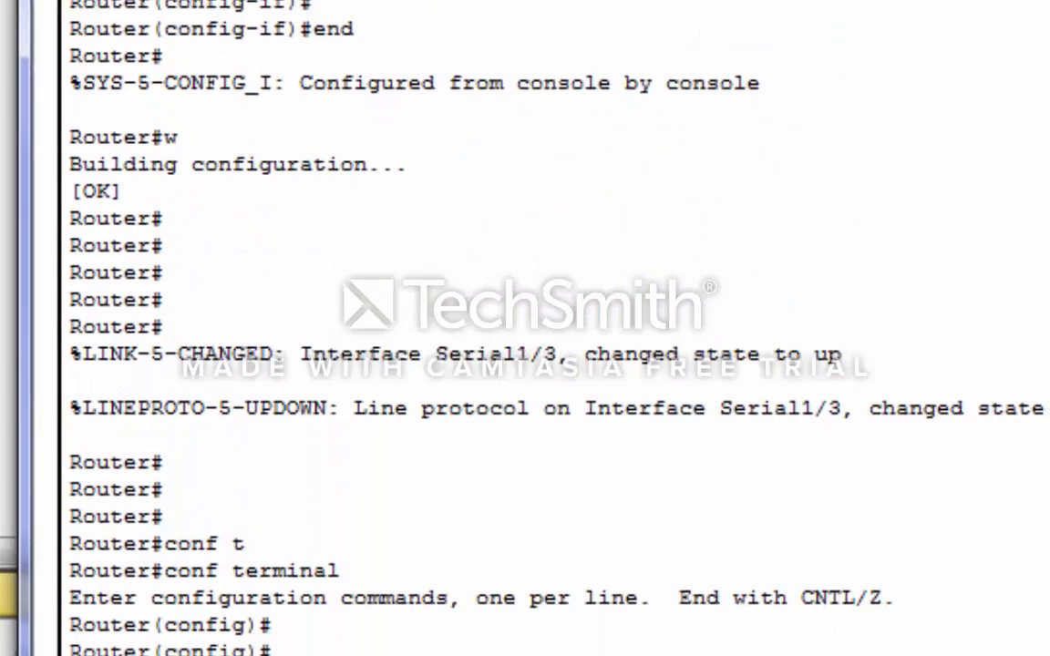
- Leave configuration mode on r3, save its configuration with w, and close its window
key("Return")
key("Return")
key("Return")
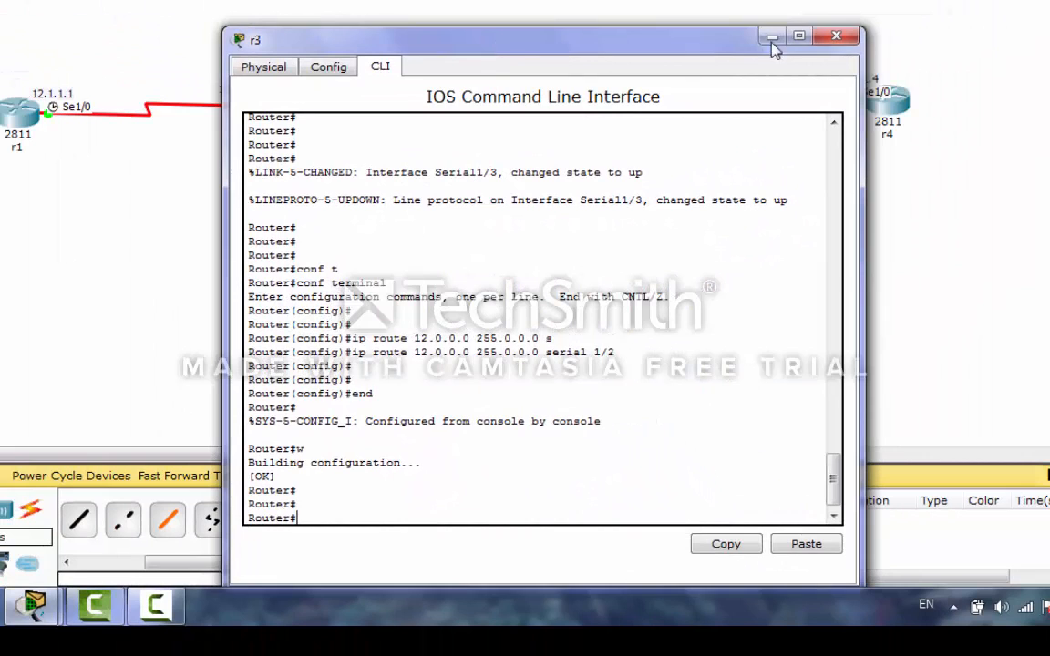
left_click(836, 36)
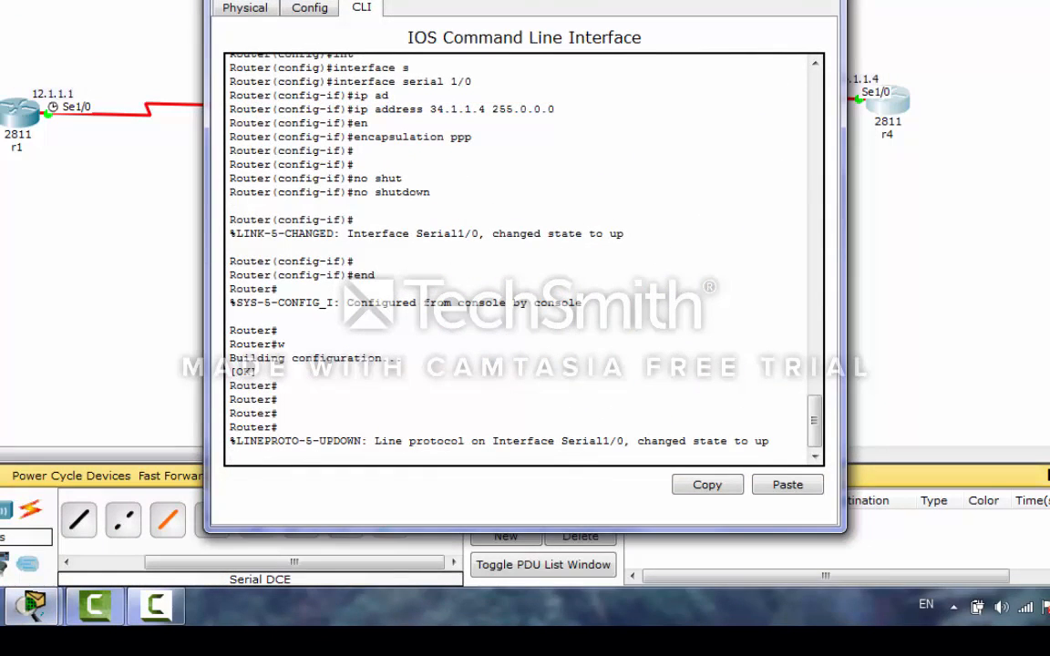
- Open router r4's command line, reposition its window, and enter global configuration mode
left_click_drag(606, 0, 815, 146)
left_click_drag(753, 205, 674, 8)
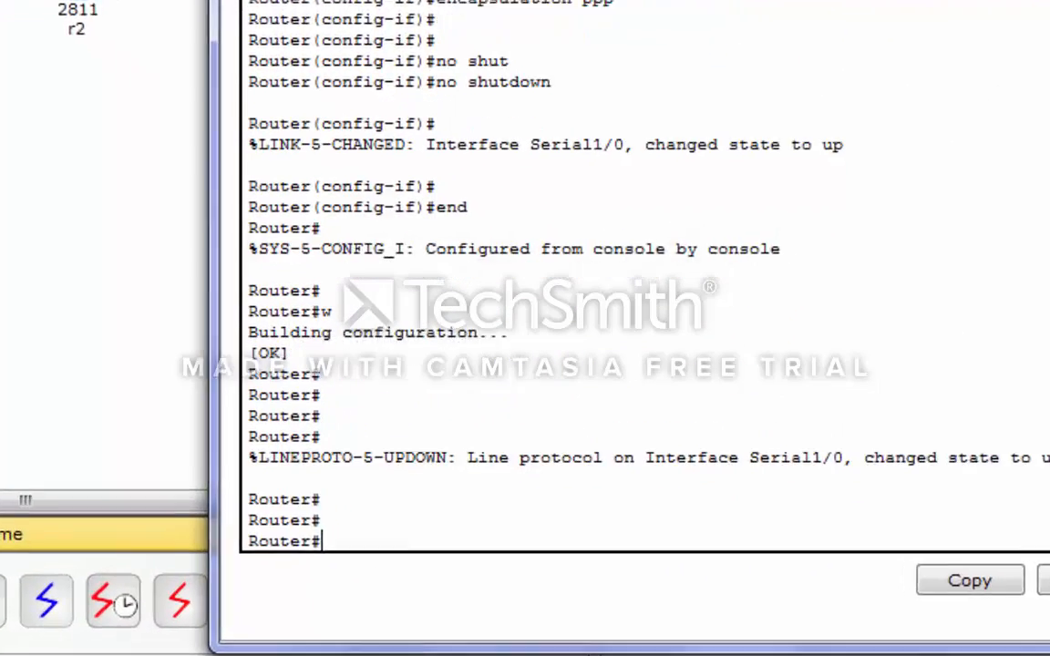
type("conf t")
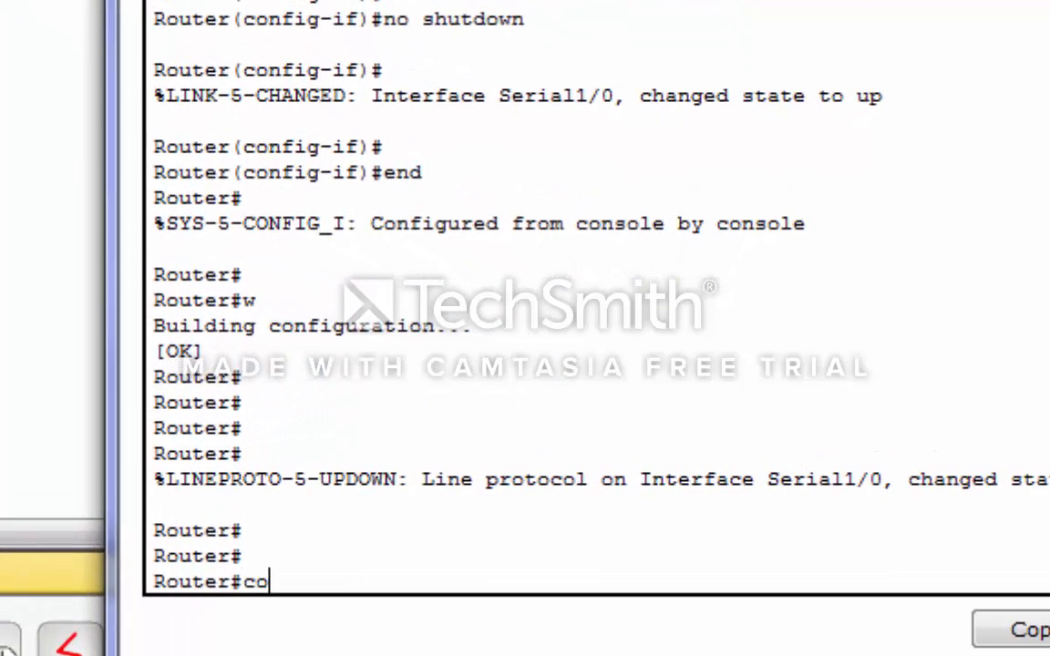
key("Tab")
key("Return")
key("Return")
- Add a static route on r4 to network 12.0.0.0 with mask 255.0.0.0 via serial 1/0
type("ip routt")
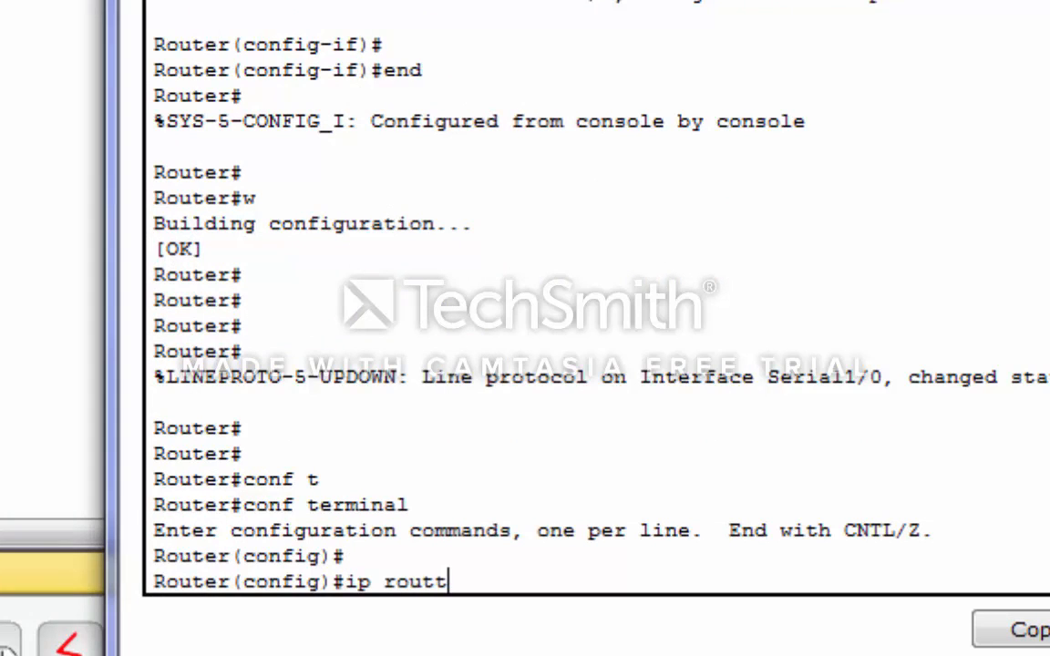
key("BackSpace")
type("e 12.0.0.0")
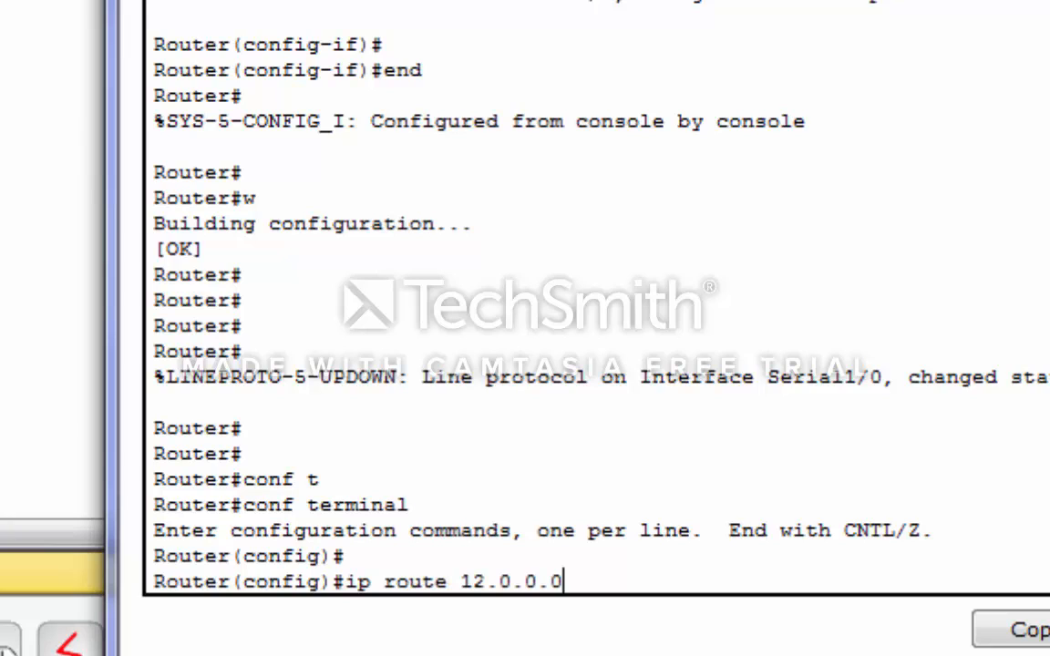
type(" 255.0")
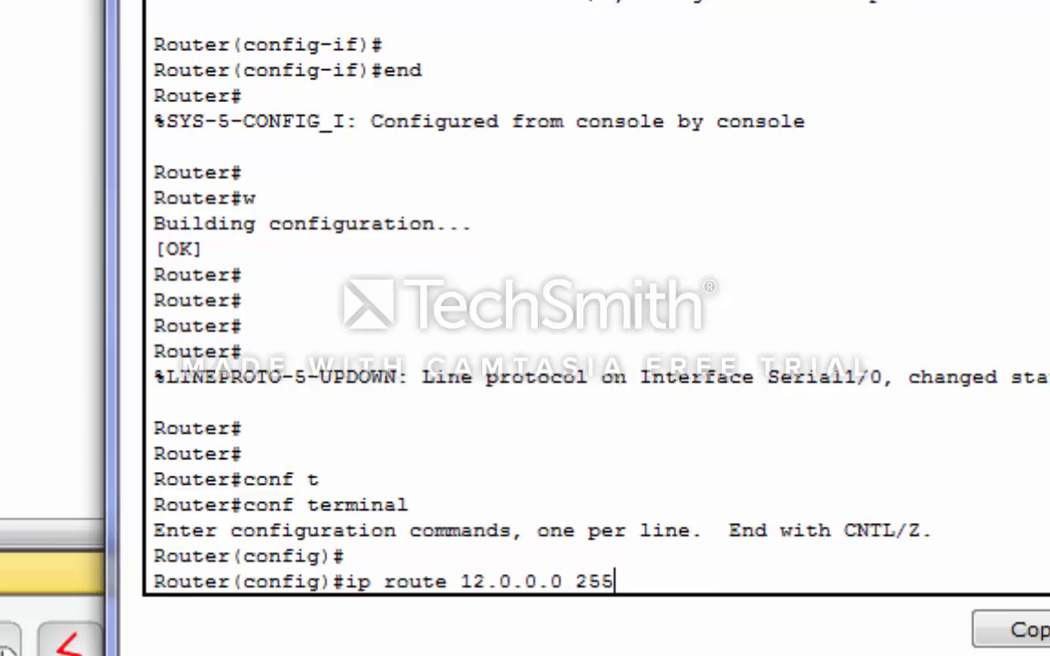
type(".0.0")
type(" s")
key("Tab")
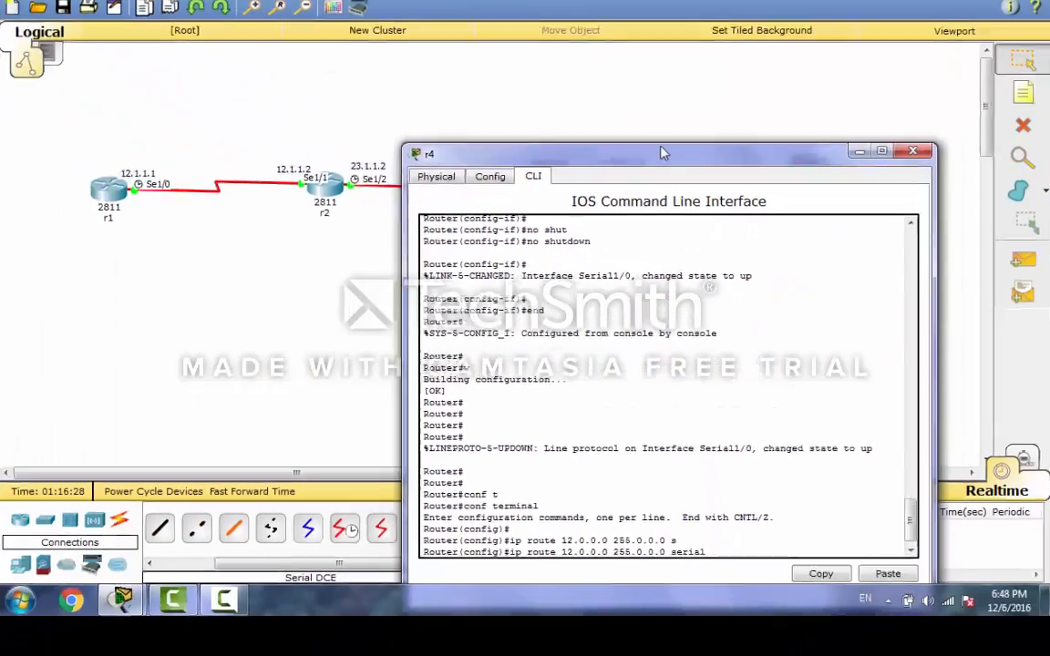
type("0")
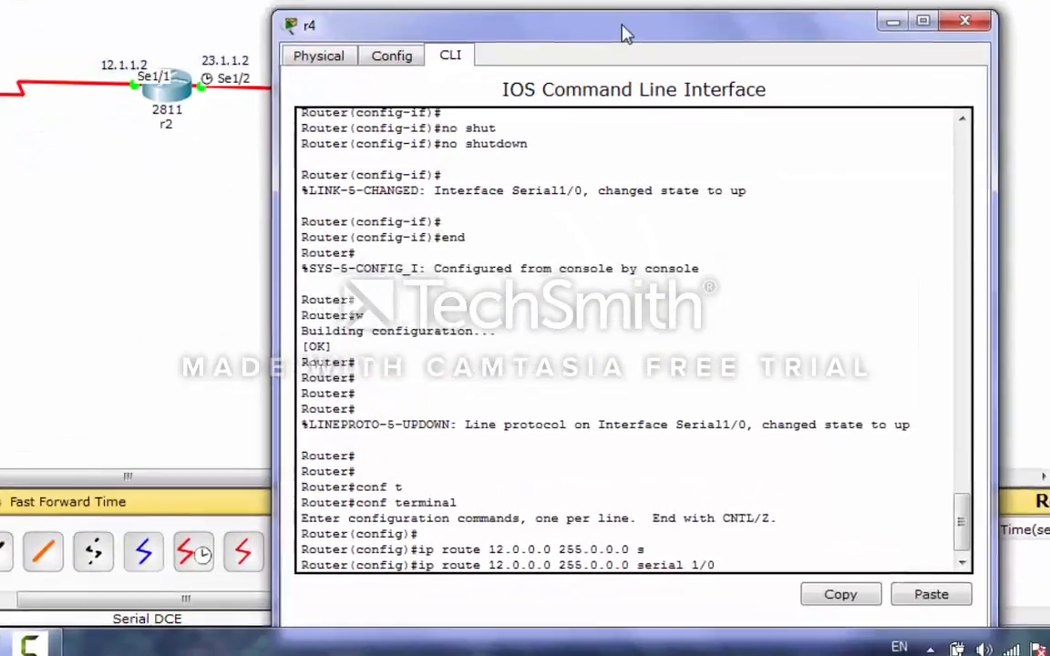
key("Return")
- Reuse the previous route command on r4 to add a static route to 23.0.0.0 with mask 255.0.0.0 via serial 1/0
key("Up")
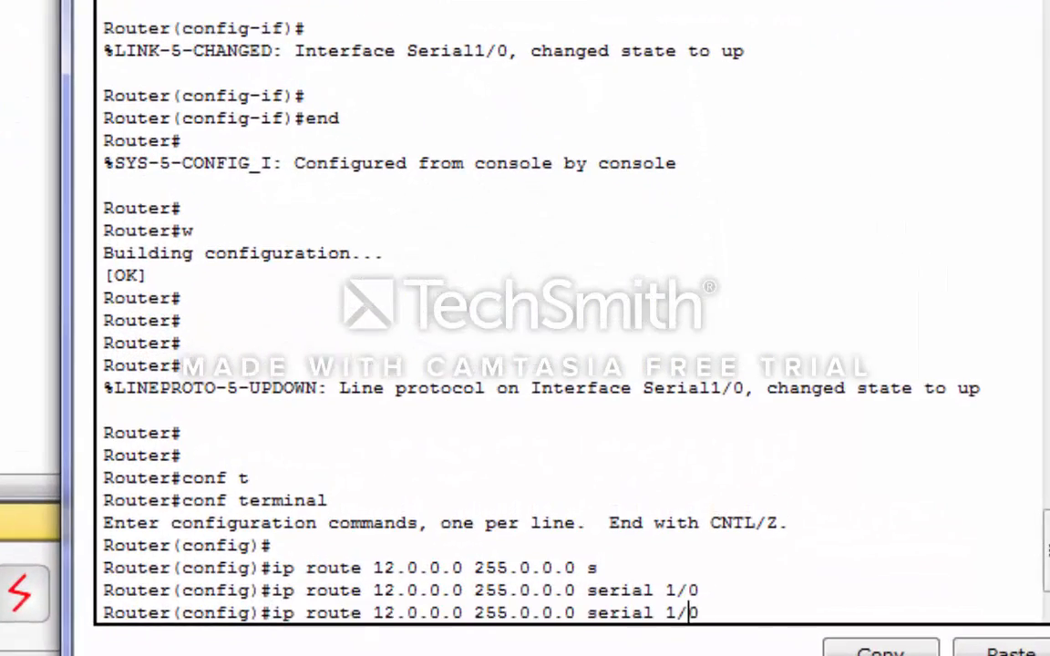
key("Left")
key("Left")
key("Left")
key("Left")
key("Left")
key("Left")
key("Left")
key("Left")
key("Left")
key("Left")
key("Left")
key("Left")
key("Left")
key("Left")
key("Left")
key("Left")
key("Left")
key("Left")
key("Left")
key("Left")
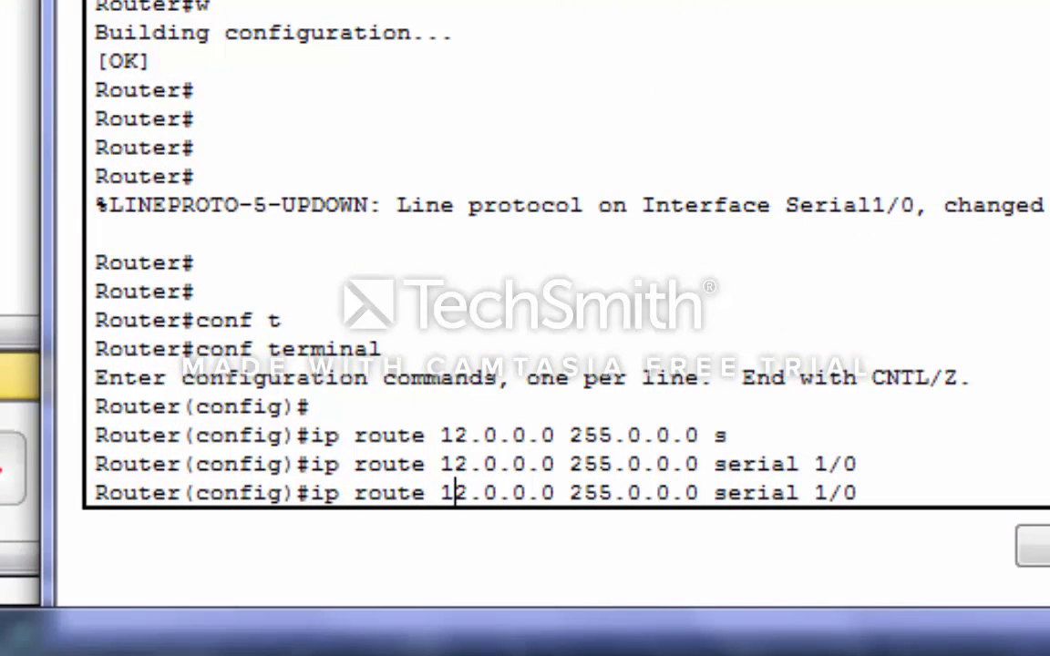
key("BackSpace")
type("2")
key("BackSpace")
type("3")
key("Return")
- Leave configuration mode on r4, save its configuration with w, and close its window
type("end")
key("Return")
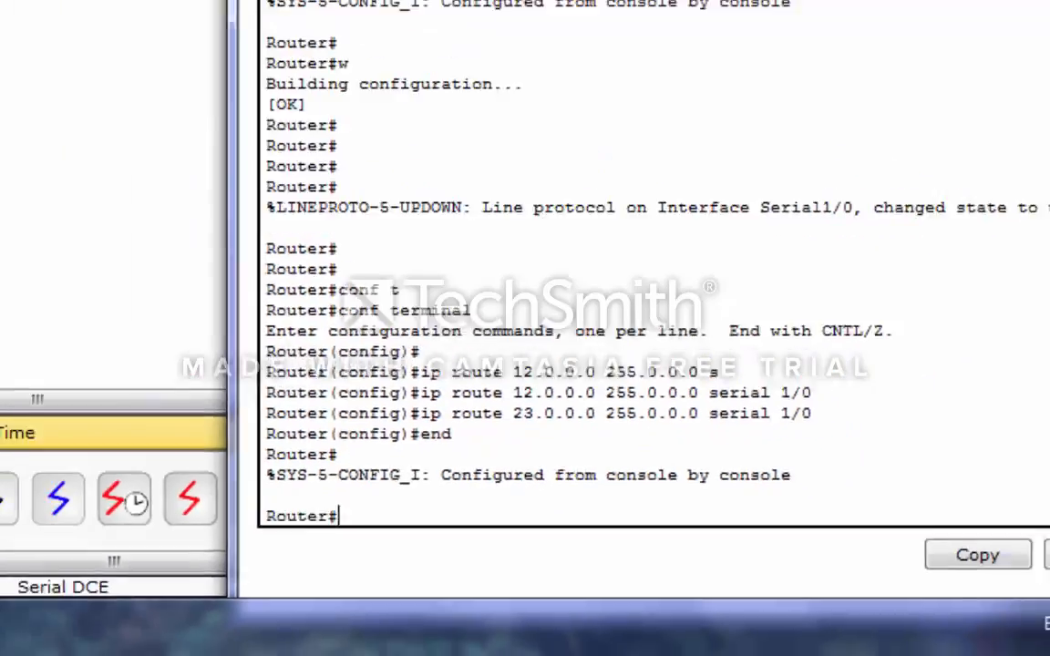
type("w")
key("Return")
key("Return")
key("Return")
key("Return")
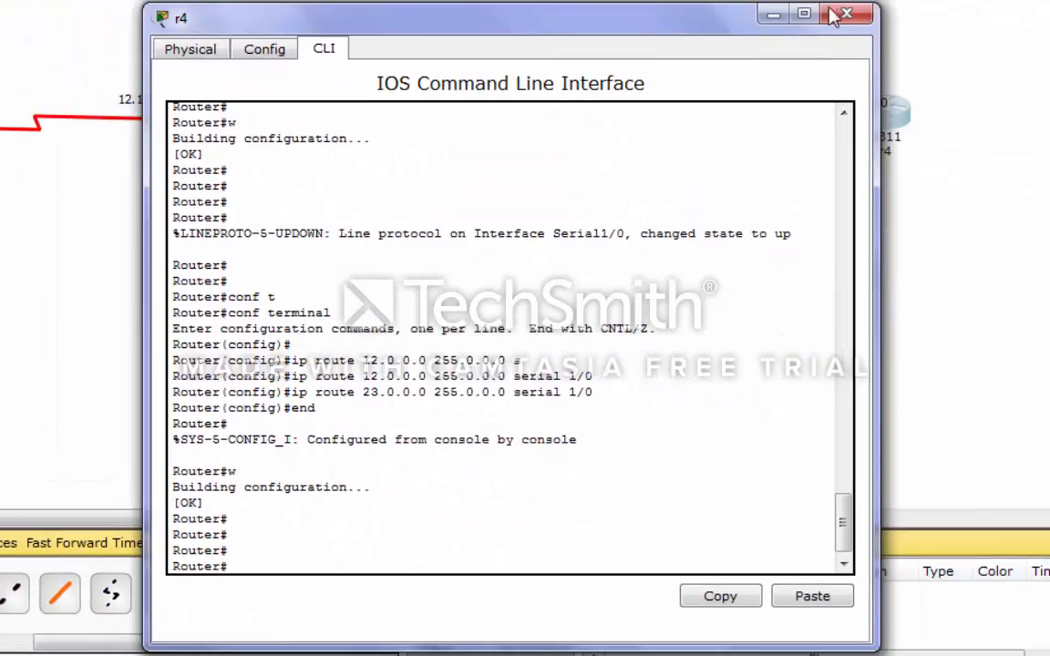
left_click(857, 10)
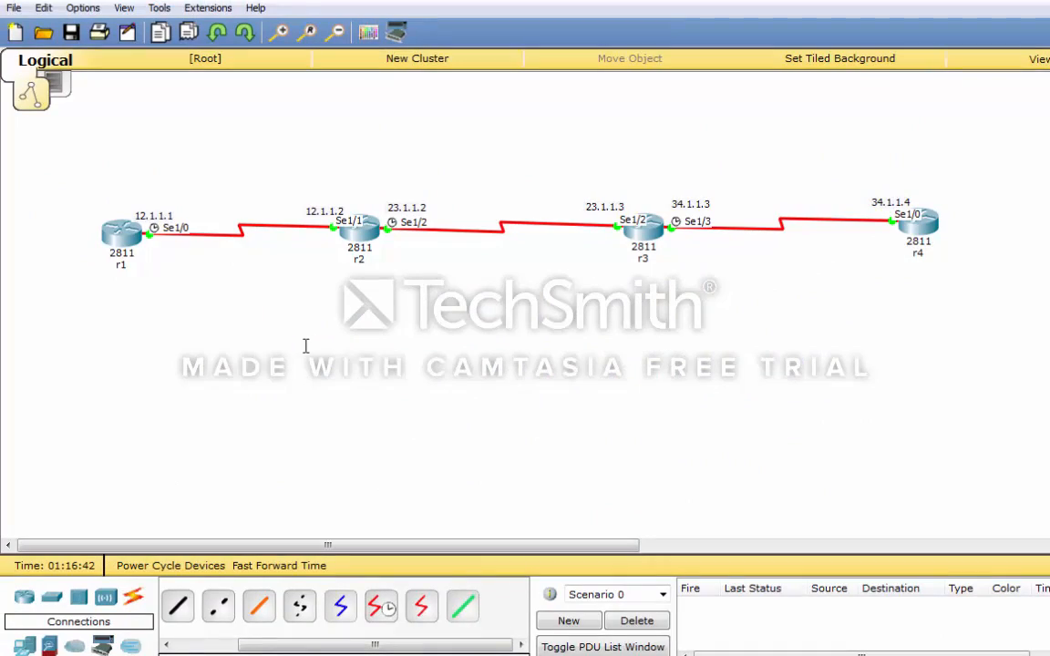
- Open router r1's command line and ping 23.0.0.2 twice
left_click(15, 186)
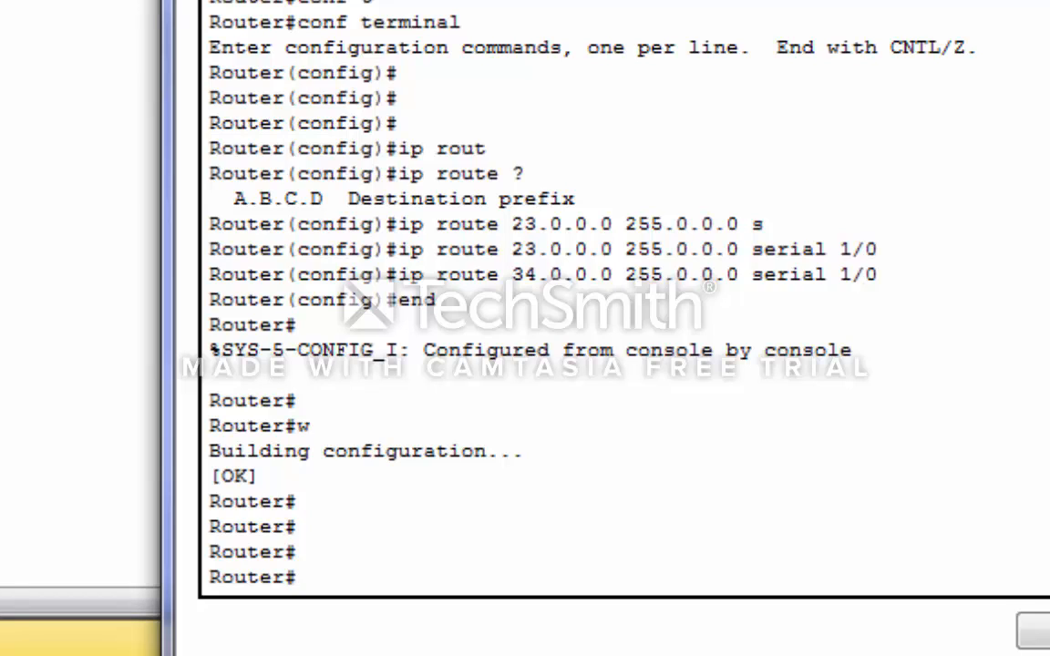
type("pin")
key("Tab")
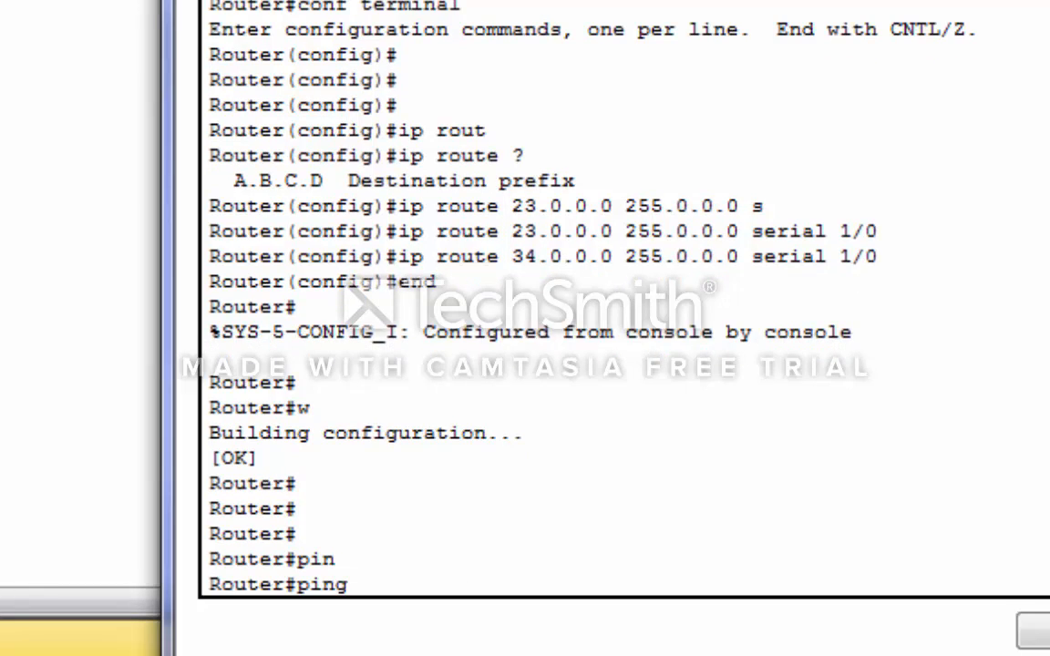
type("23.0.0.2")
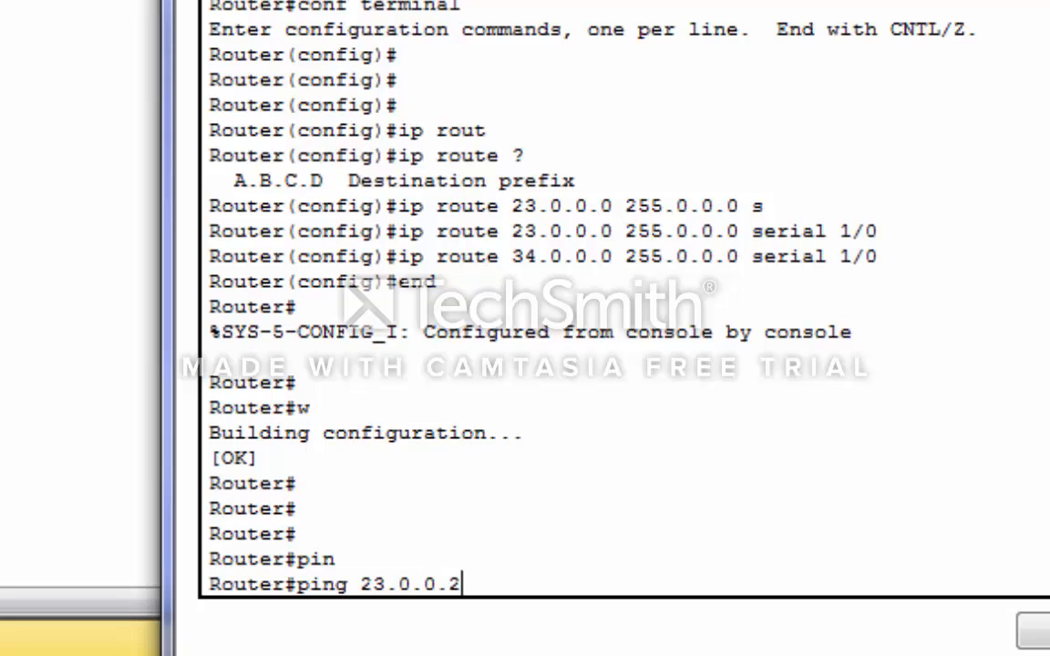
key("Return")
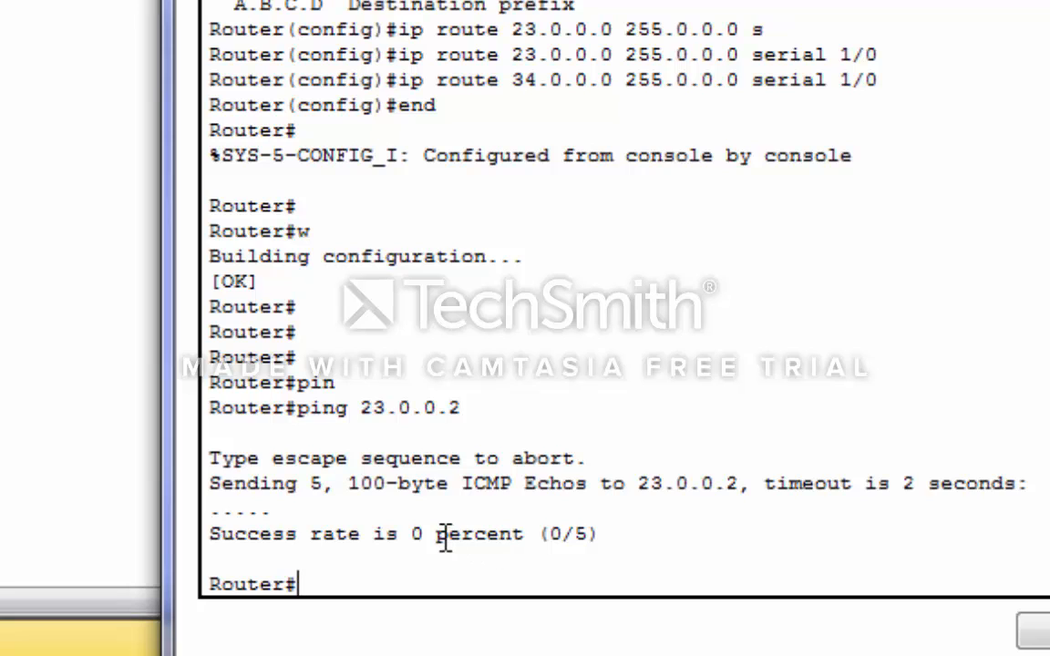
key("Up")
key("Return")
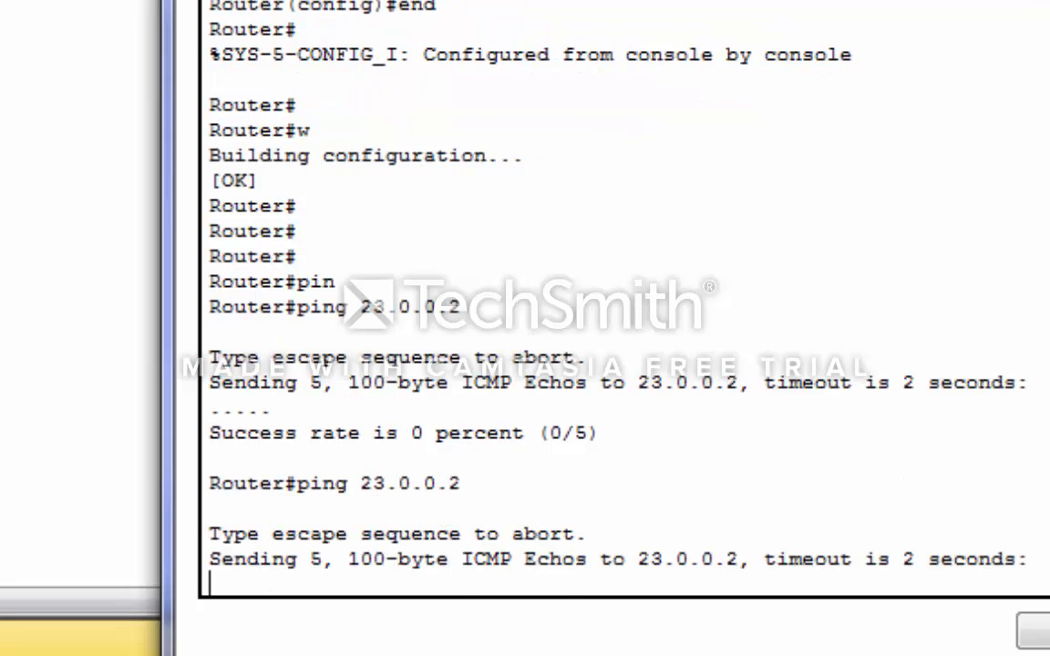
key("F9")
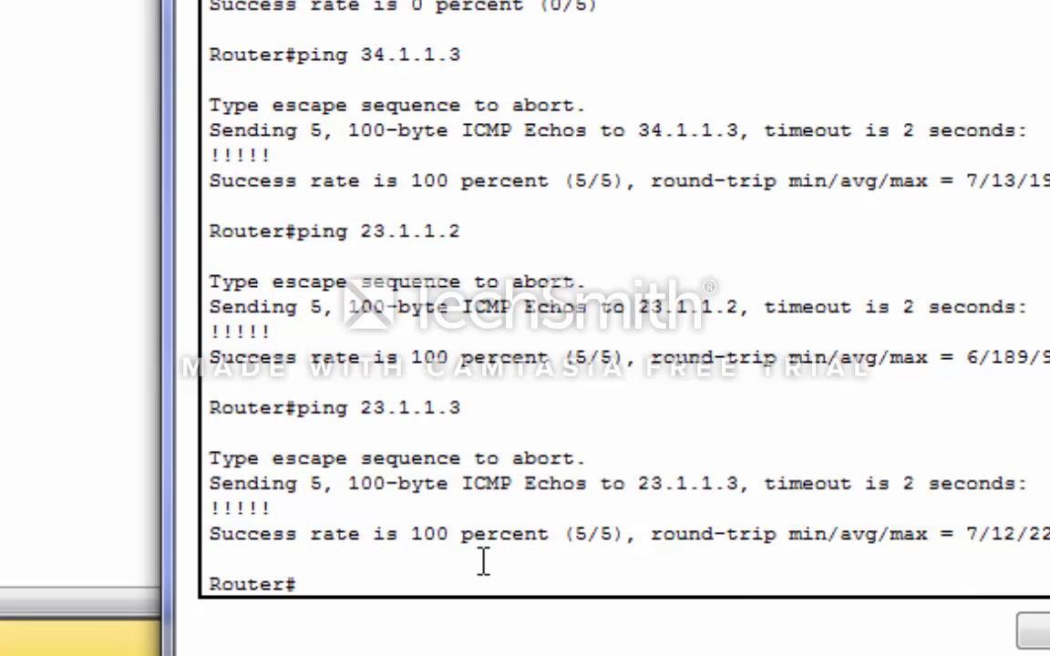
- Ping r3's address 23.1.1.3 from r1 again
key("Return")
key("Return")
key("Return")
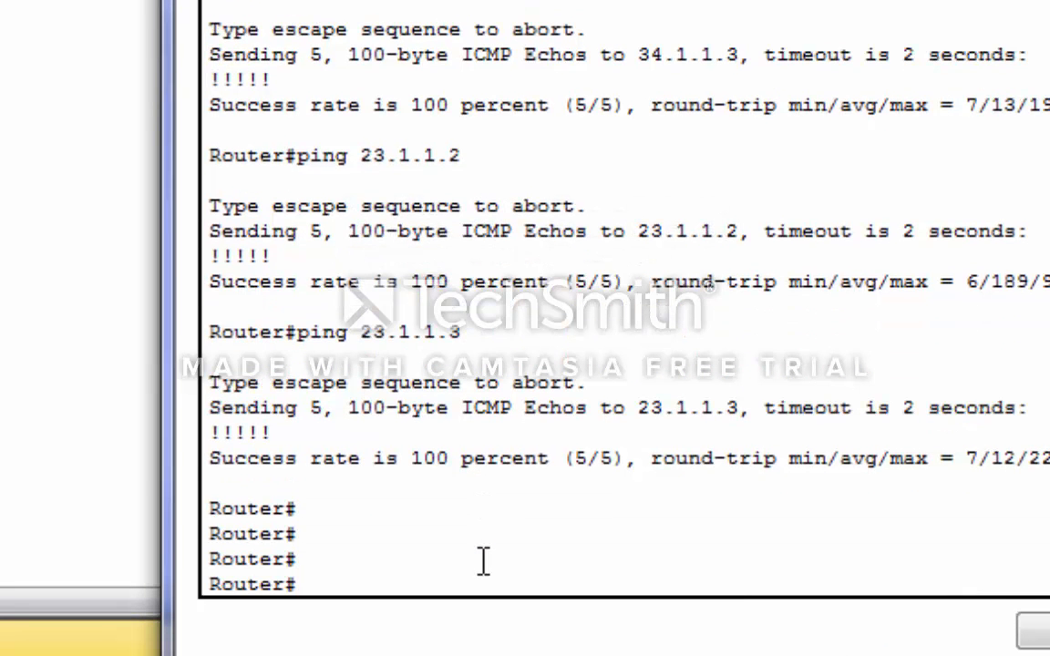
key("Up")
key("Return")
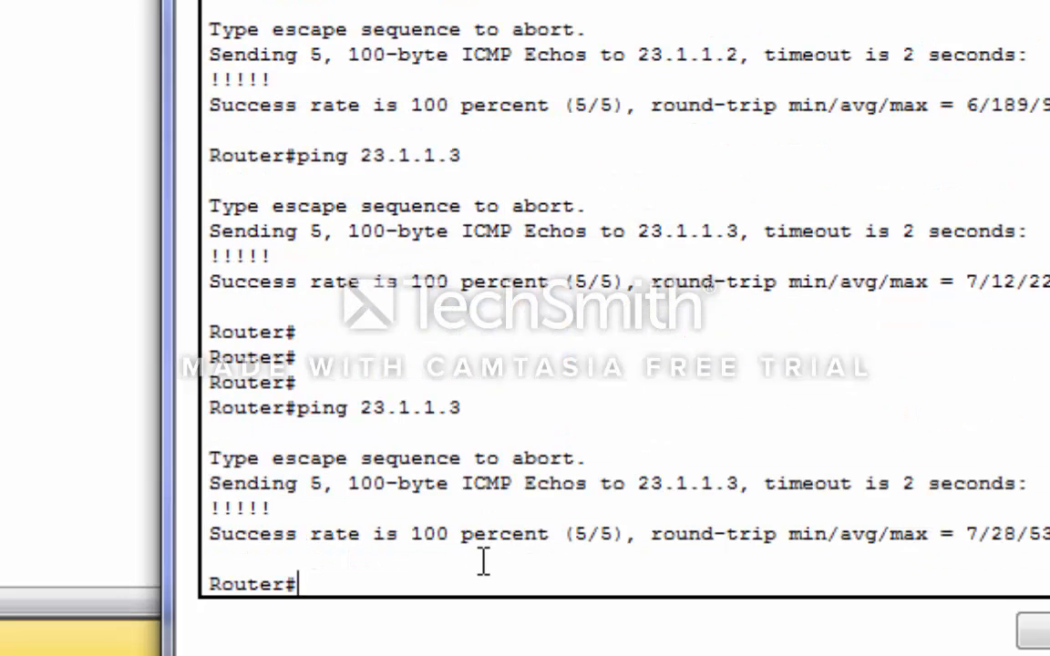
- Ping r3's address 34.1.1.3 from r1
key("Up")
key("BackSpace")
key("BackSpace")
key("BackSpace")
key("BackSpace")
key("BackSpace")
key("BackSpace")
key("BackSpace")
key("BackSpace")
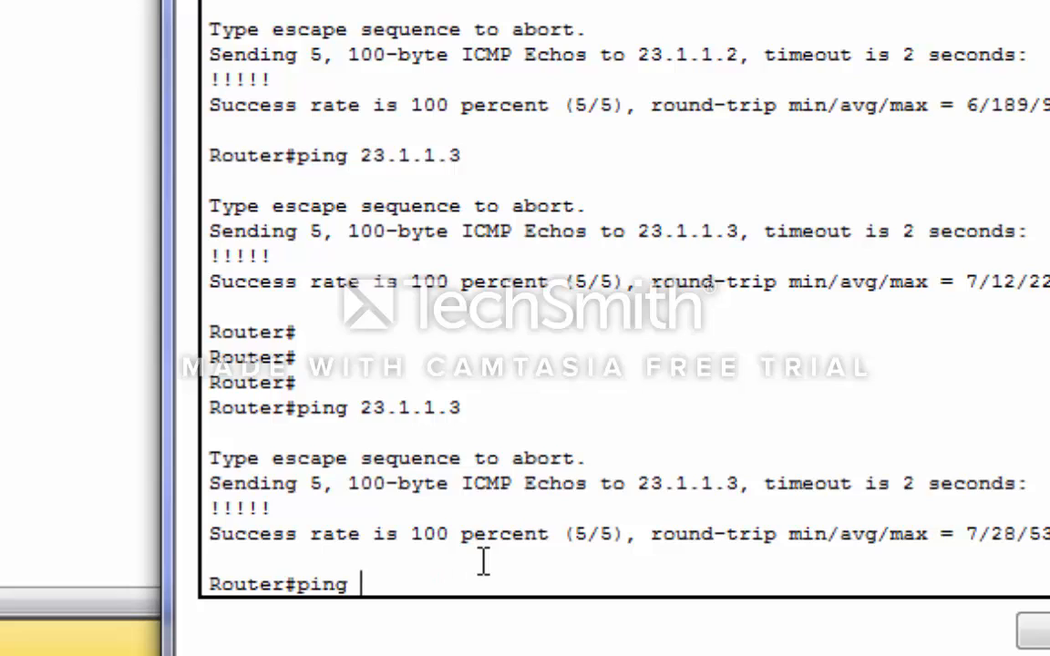
type("34.1.1")
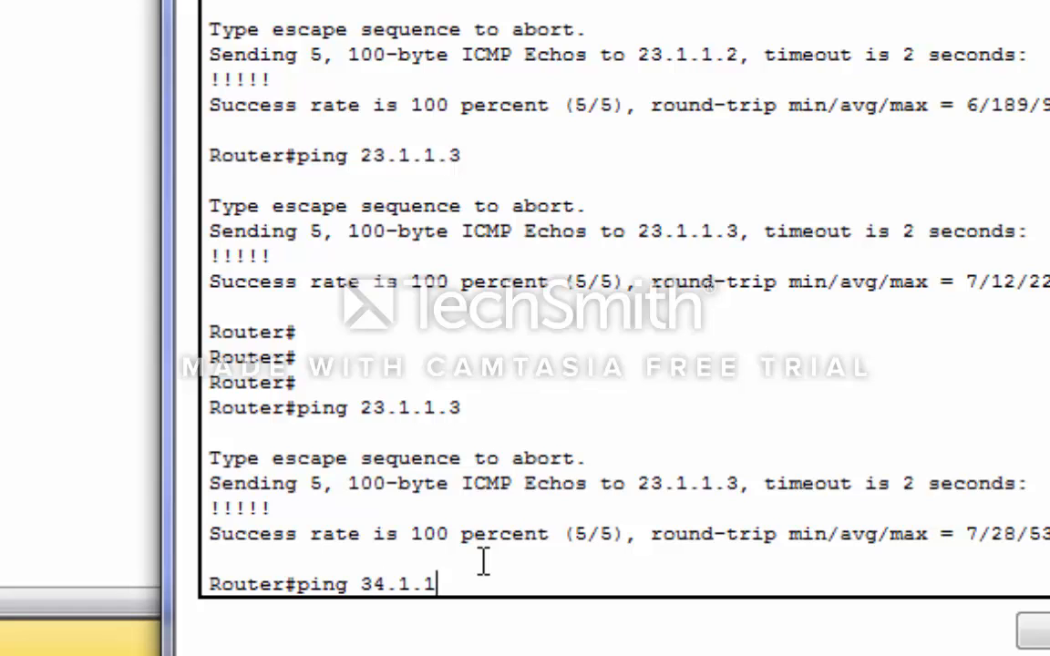
type(".3")
key("Return")
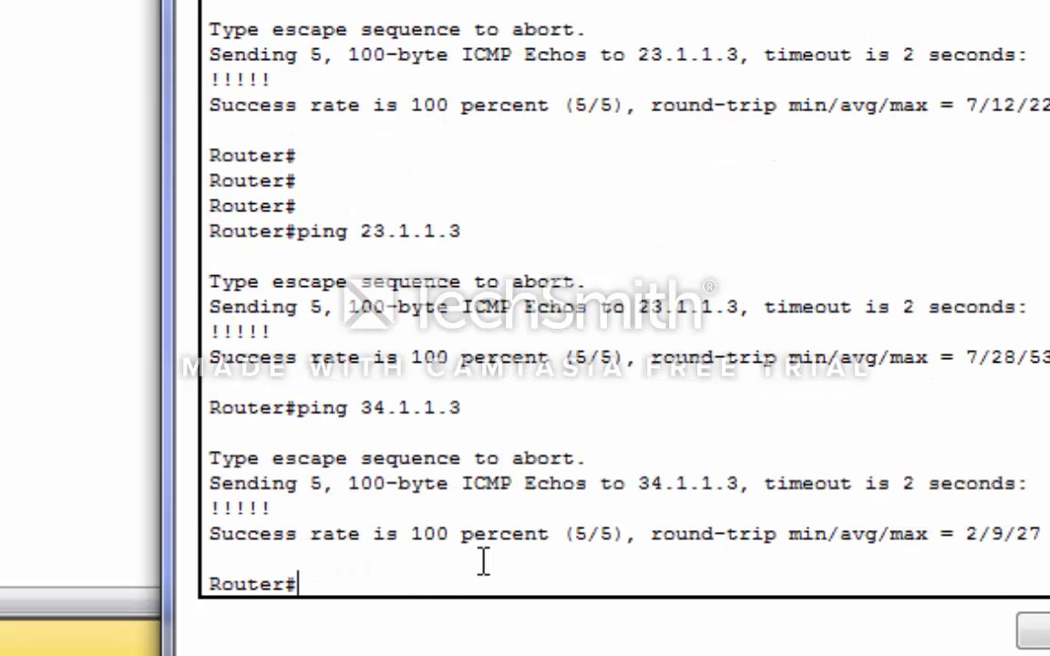
- Ping r4's address 34.1.1.4 from r1 and close r1's window
key("Up")
key("BackSpace")
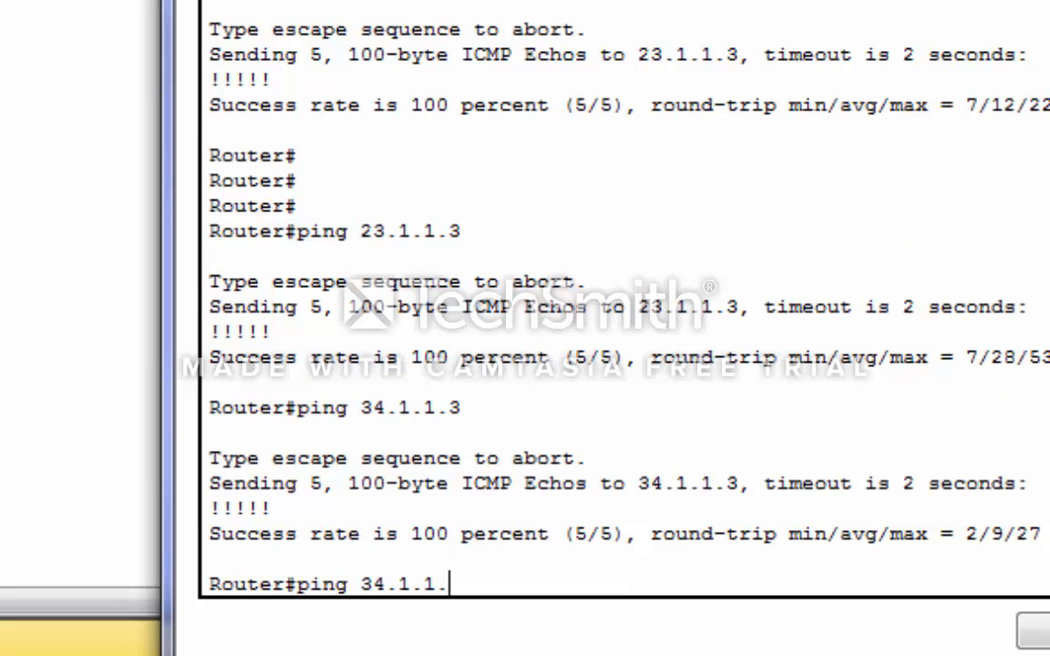
type("4")
key("Return")
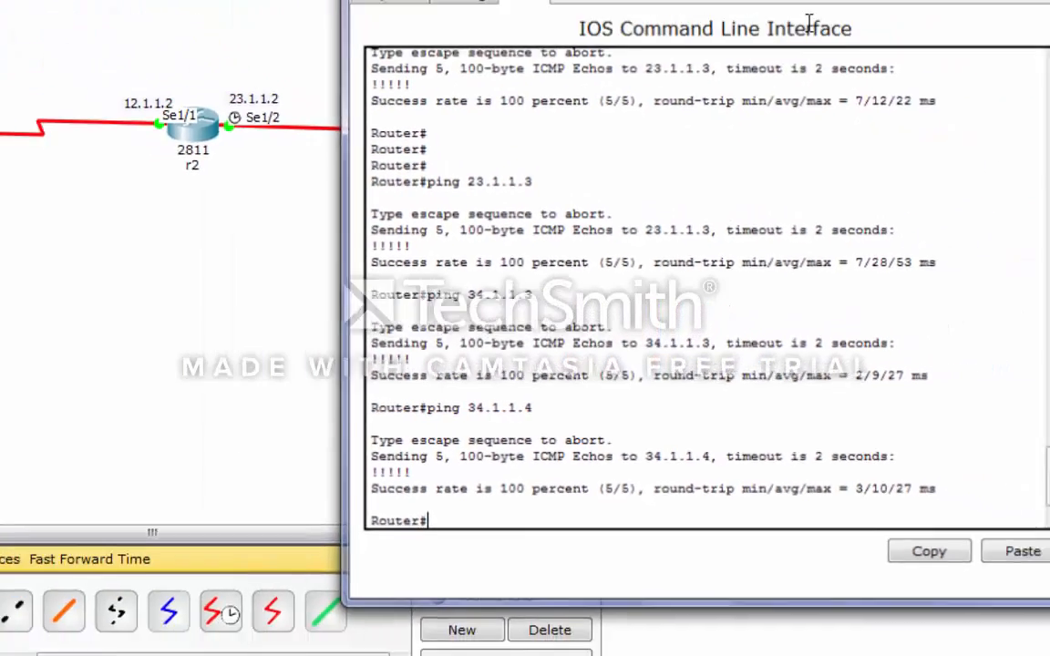
left_click(828, 126)
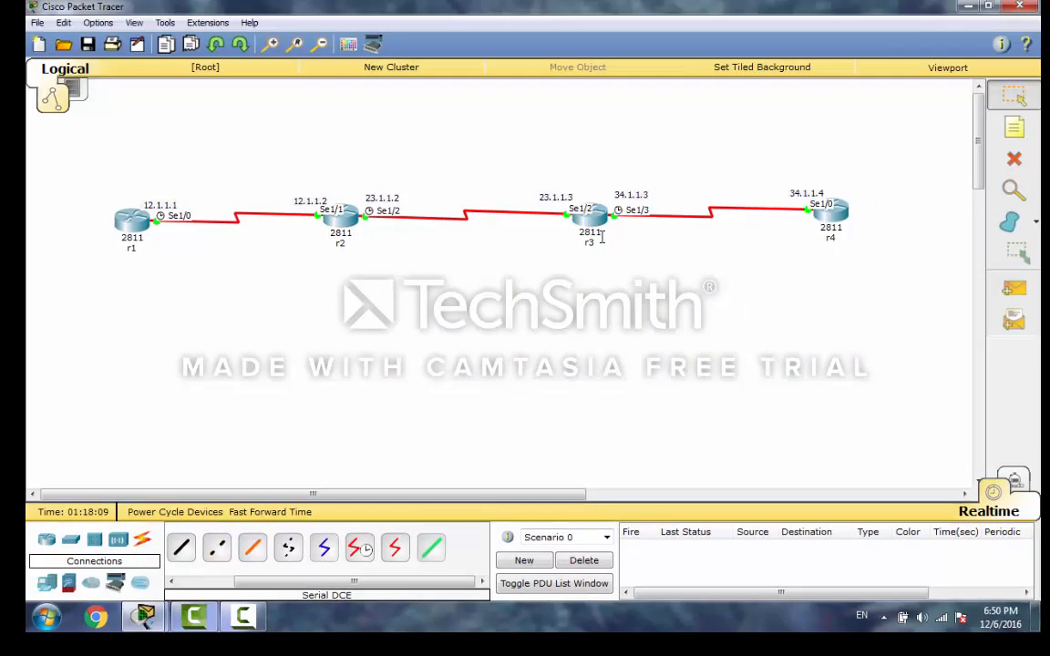
- Open router r4's command line and ping r2's address 12.1.1.2
left_click(828, 211)
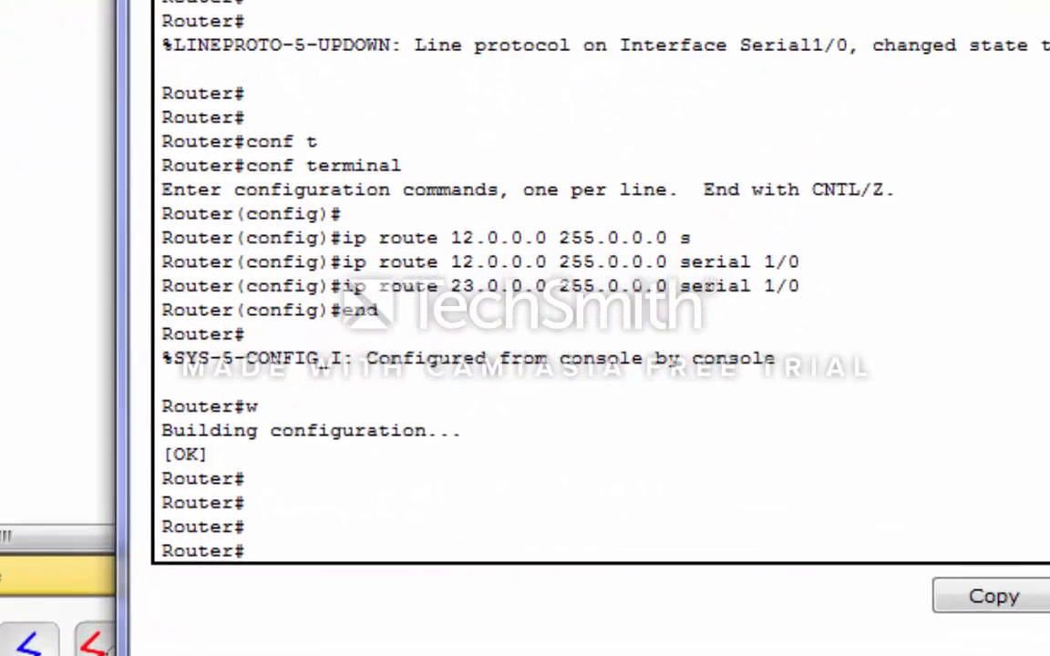
type("pi")
key("Tab")
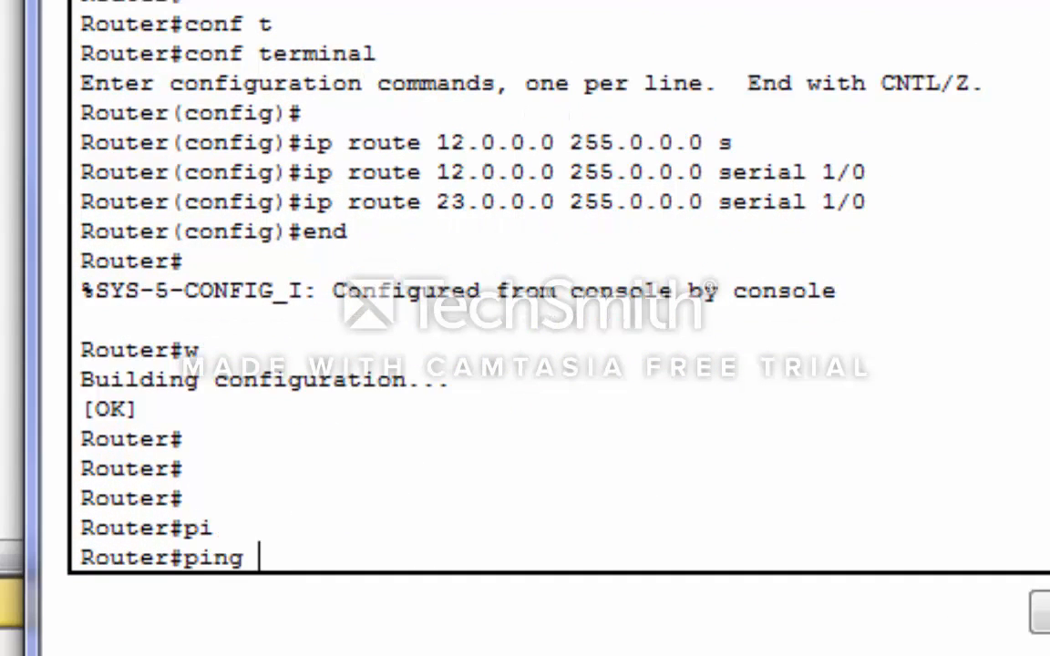
type("12.1.1.2")
key("Return")
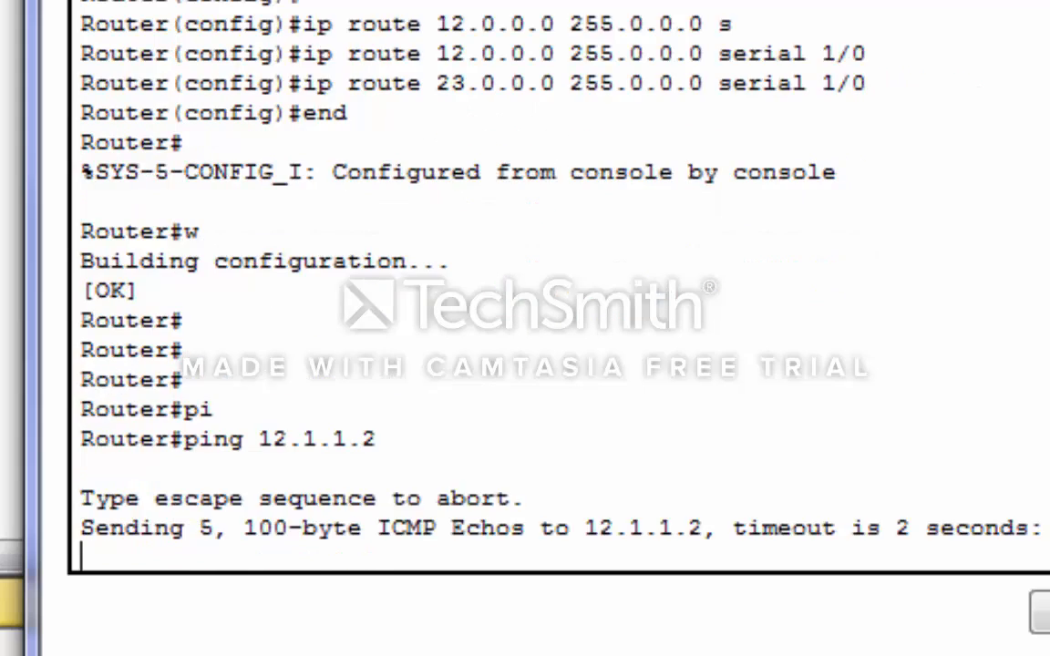
- Ping r2's address 23.1.1.2 from r4 and close r4's window
key("Up")
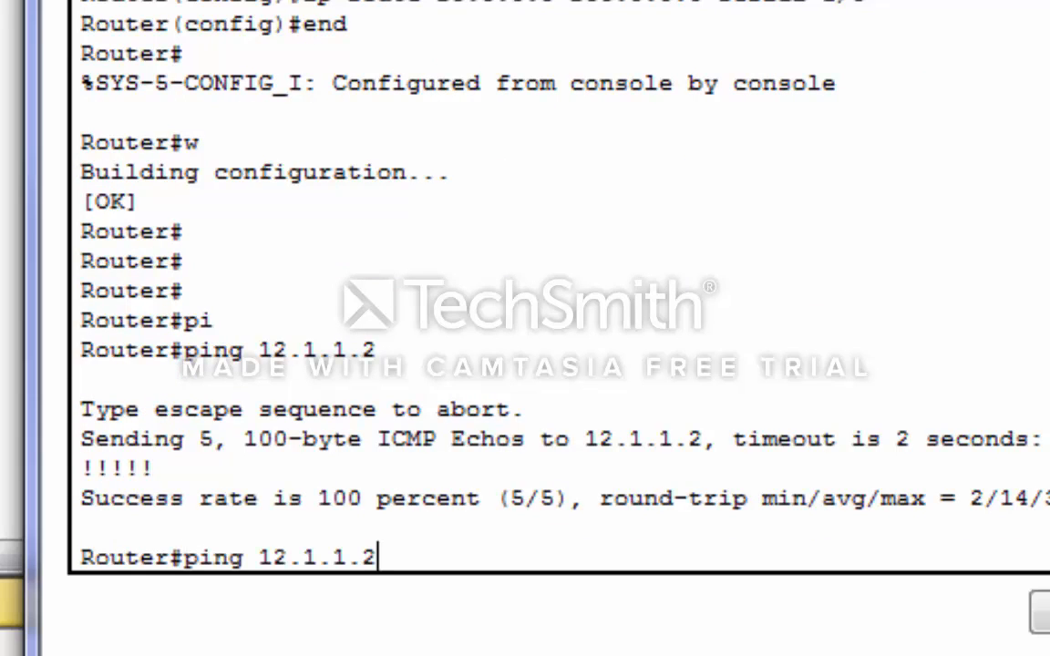
key("BackSpace")
key("BackSpace")
key("BackSpace")
key("BackSpace")
key("BackSpace")
key("BackSpace")
key("BackSpace")
key("BackSpace")
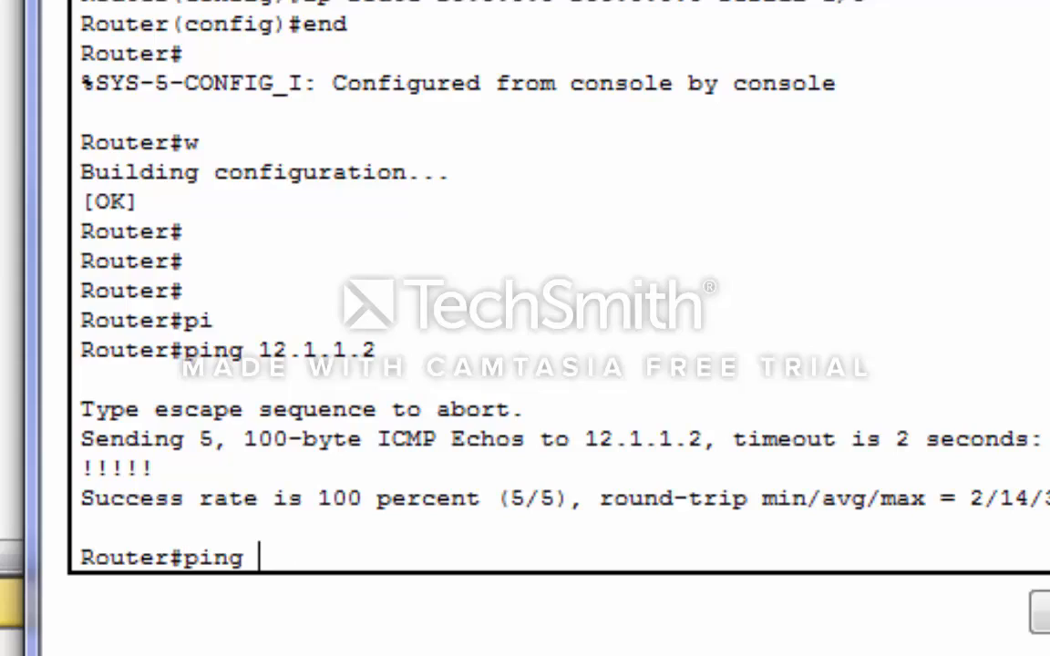
type("23.1.1.")
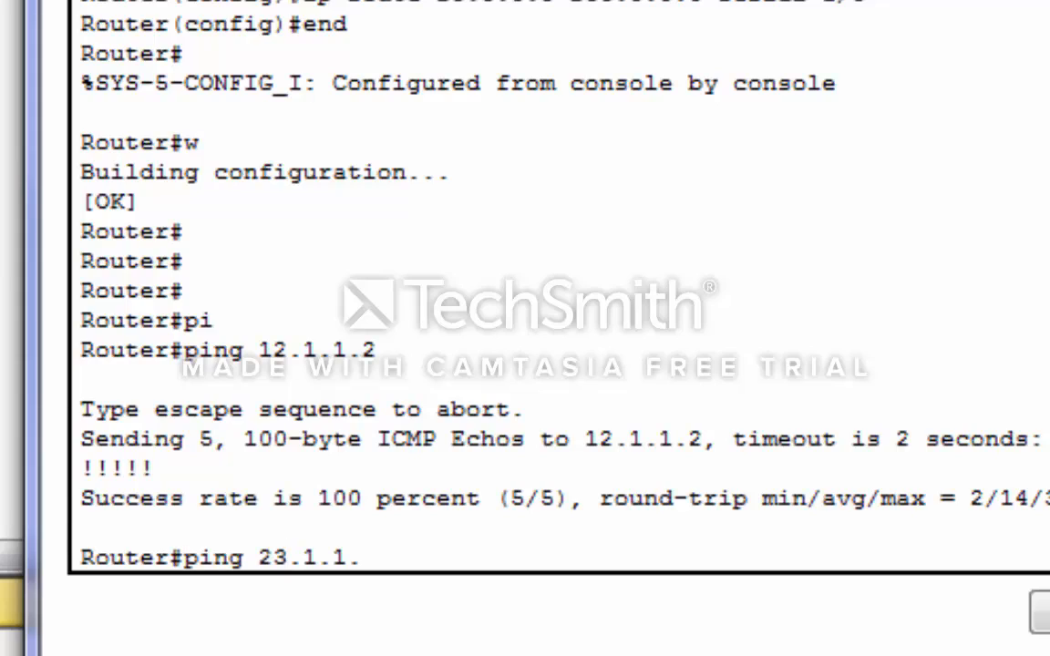
type("2")
key("Return")
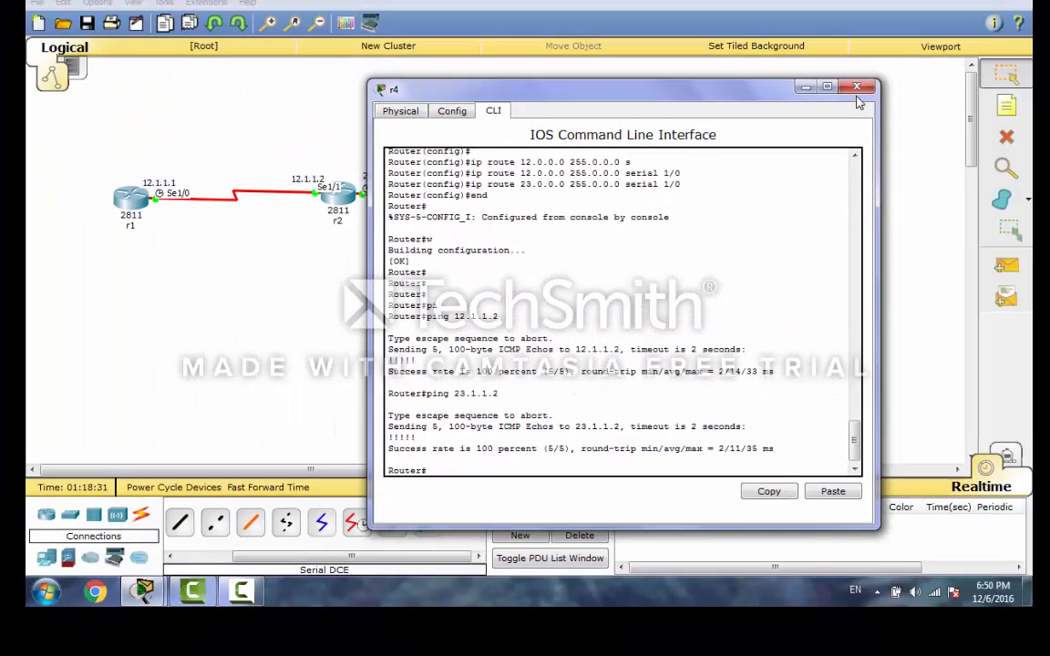
left_click(858, 96)
left_click_drag(541, 110, 503, 121)
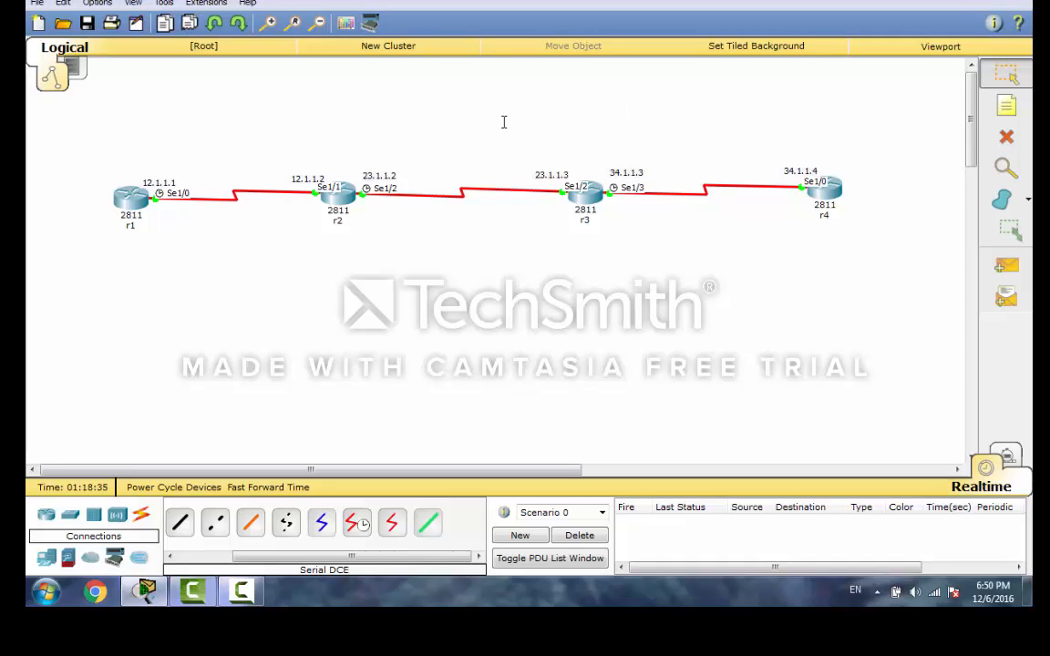